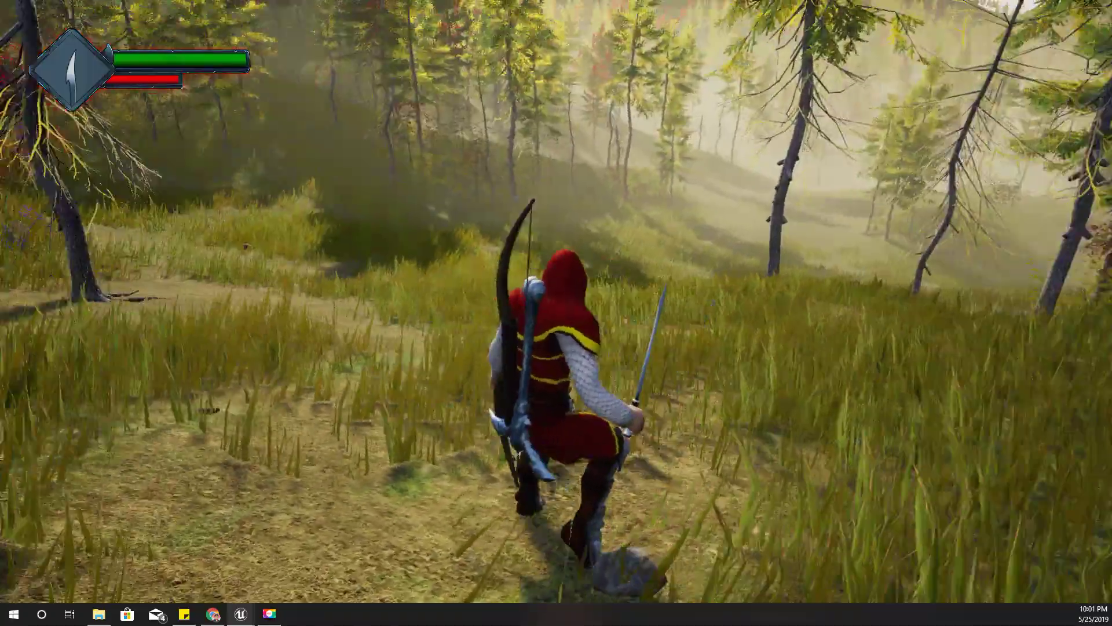
Step: Walk the archer forward, draw the bow, lower it again, then end the play session
key("w")
key("2")
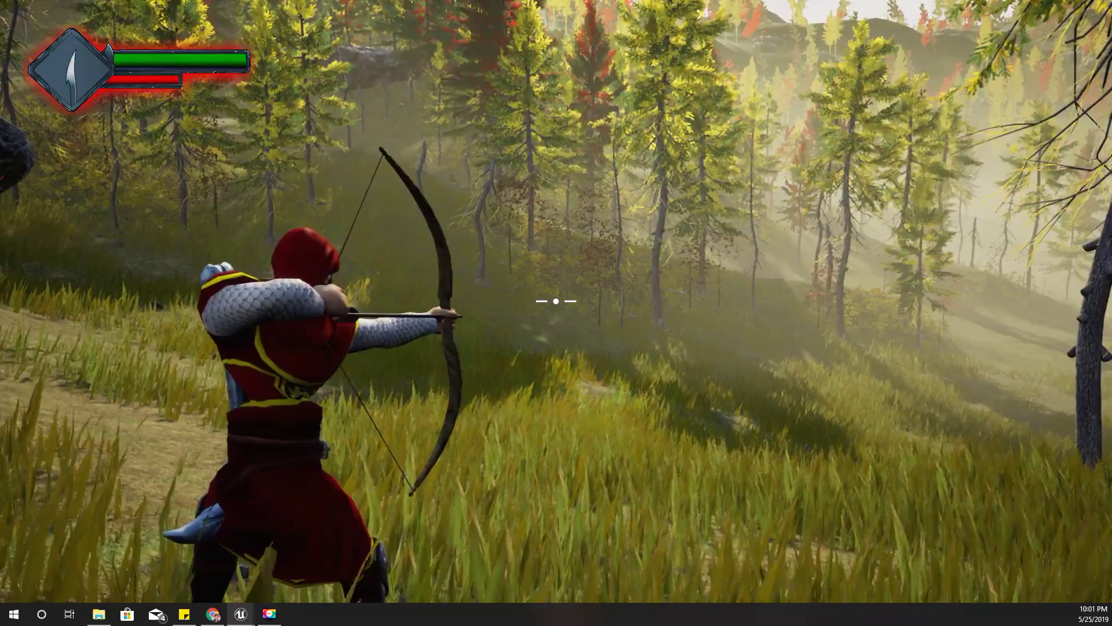
key("3")
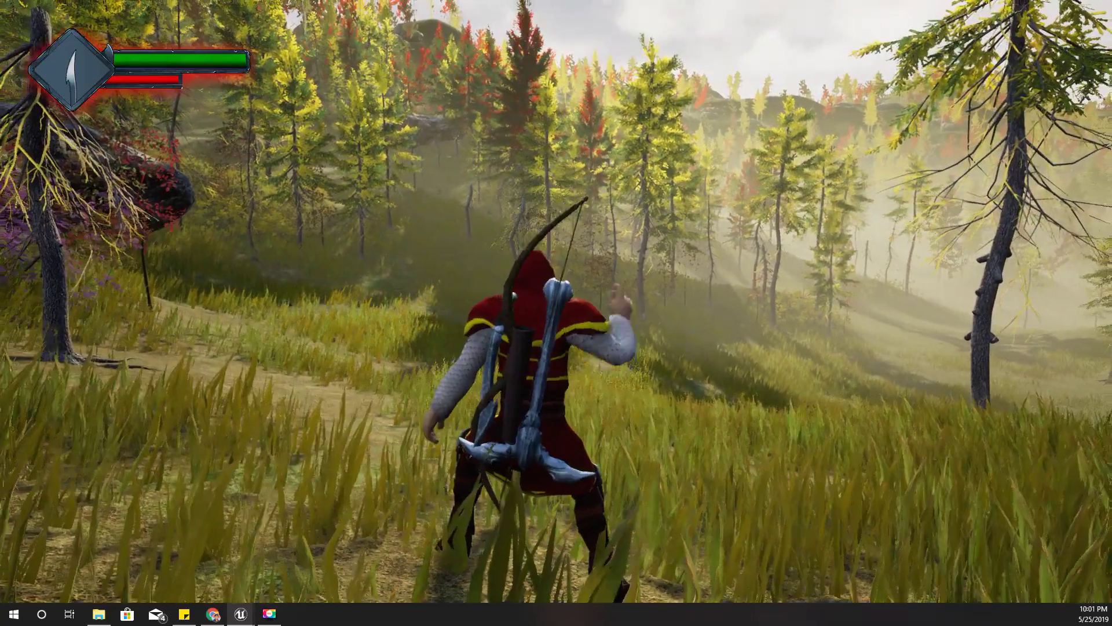
key("Escape")
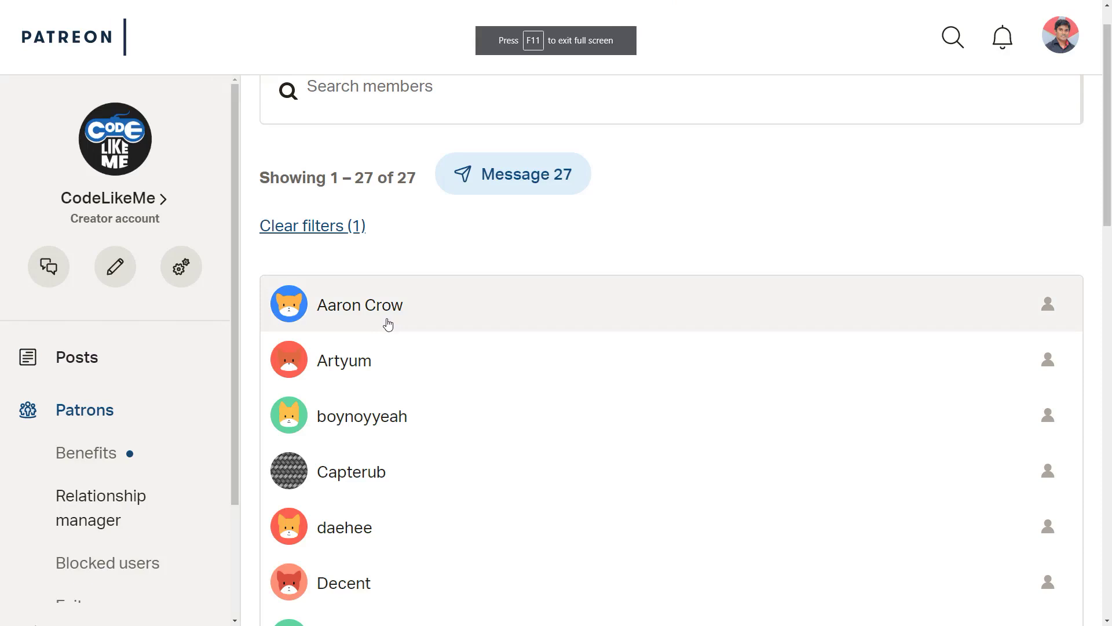
scroll(538, 345, "down", 5)
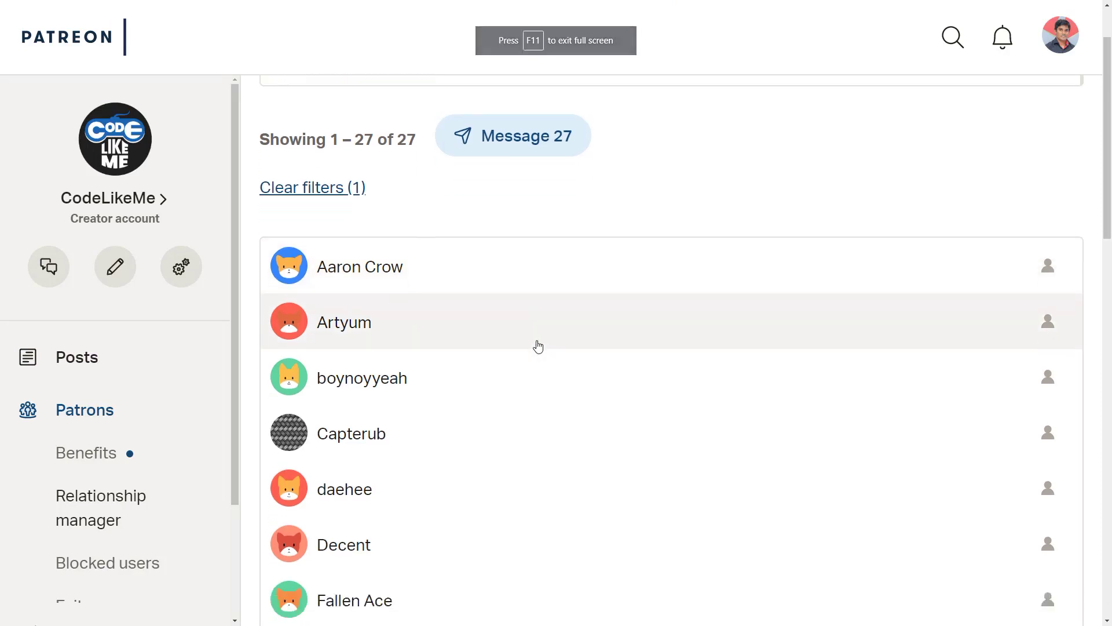
scroll(542, 347, "down", 11)
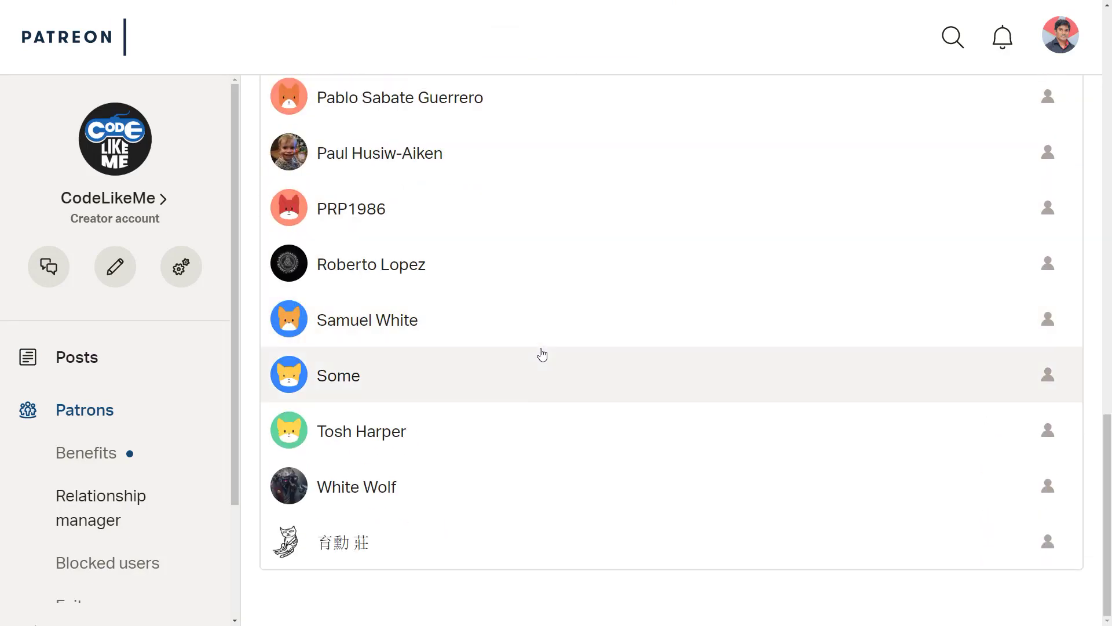
scroll(541, 347, "up", 13)
scroll(541, 354, "up", 4)
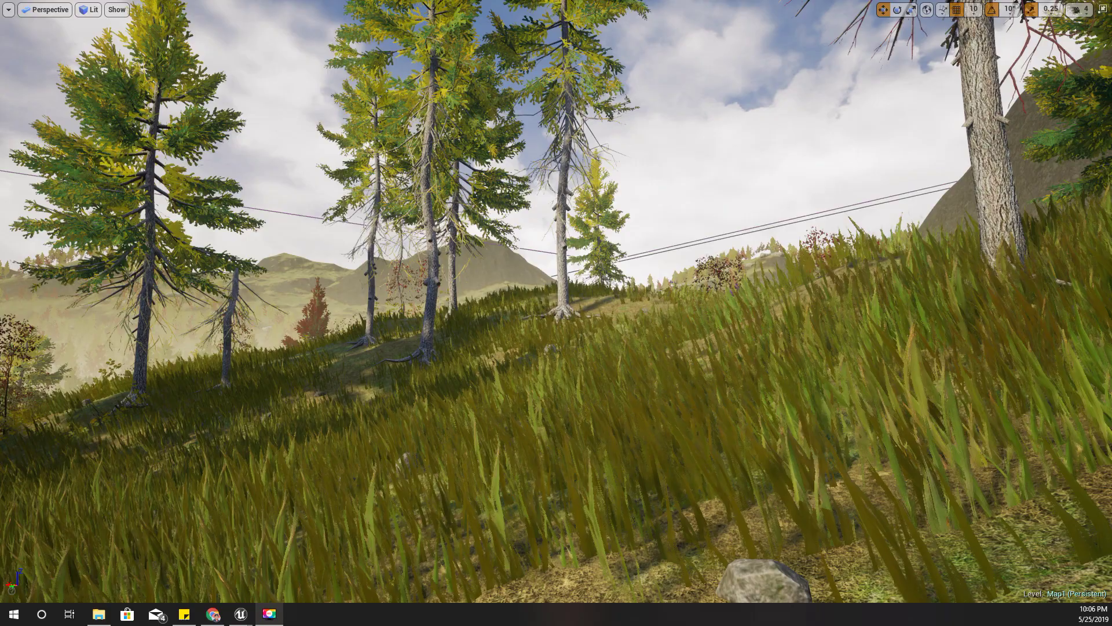
Step: Toggle the immersive viewport with F11, start play-testing, and aim the bow with right-click
mouse_move(691, 389)
right_mouse_down()
mouse_move(678, 387)
mouse_move(691, 395)
right_mouse_up()
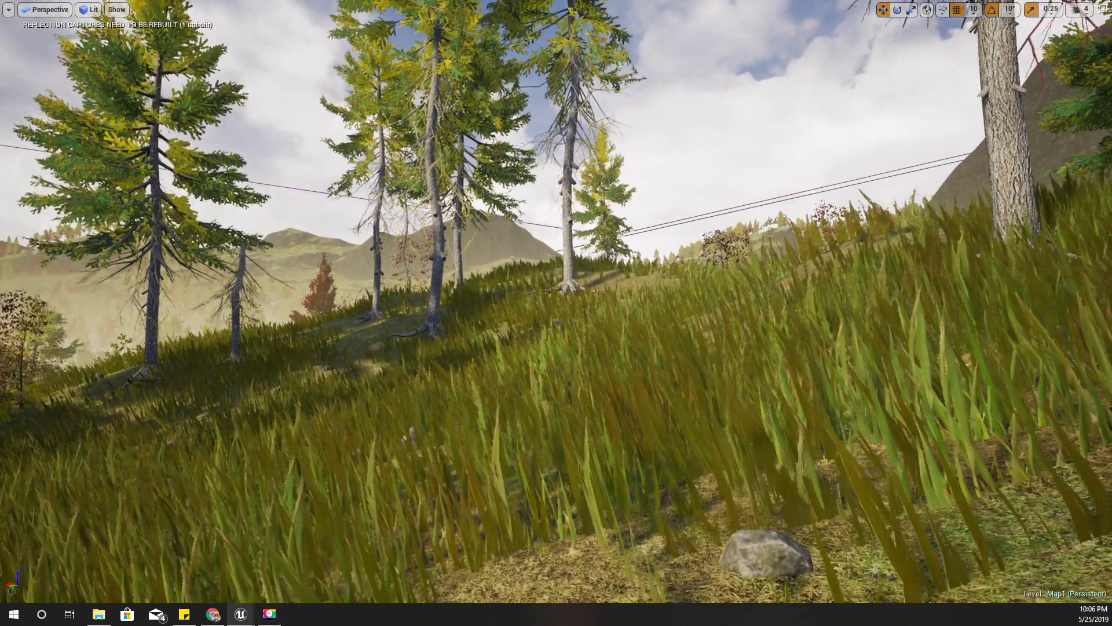
key("F11")
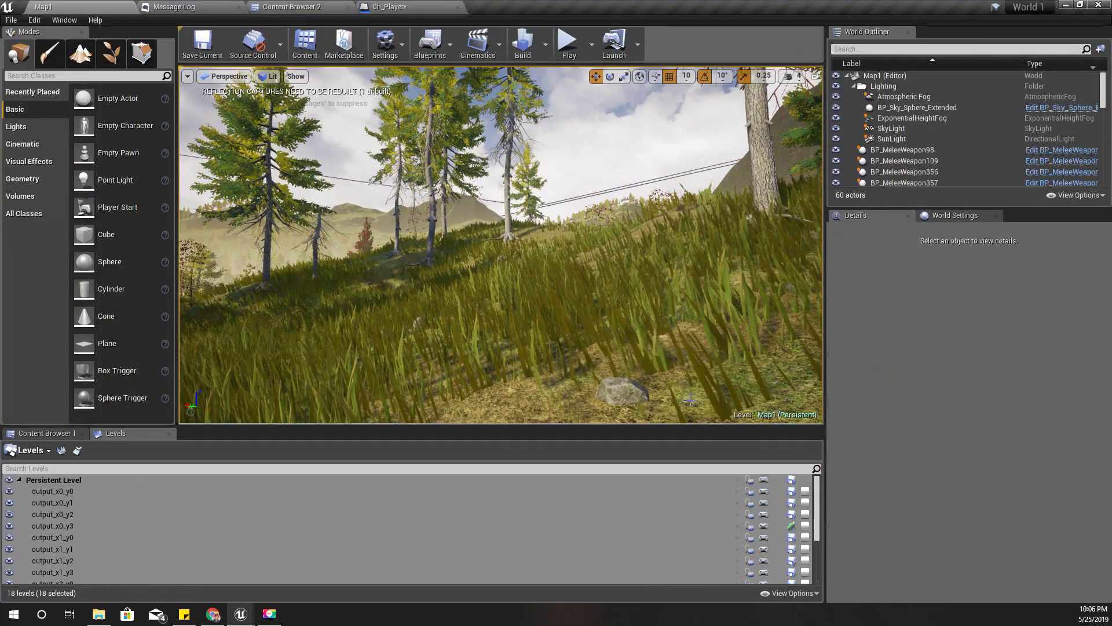
key("F11")
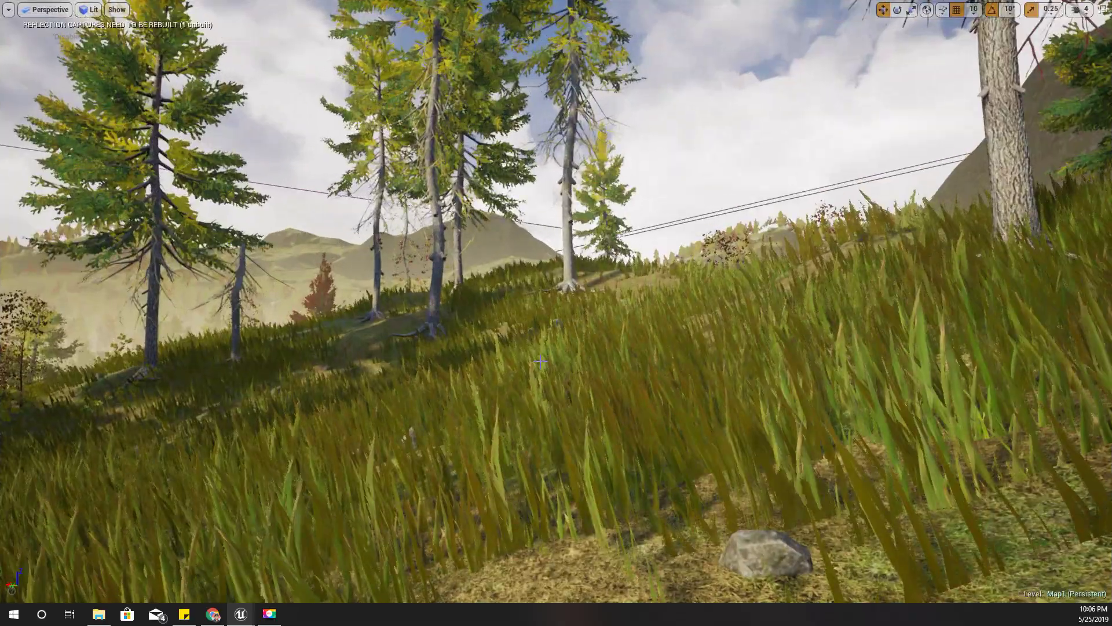
key("alt+p")
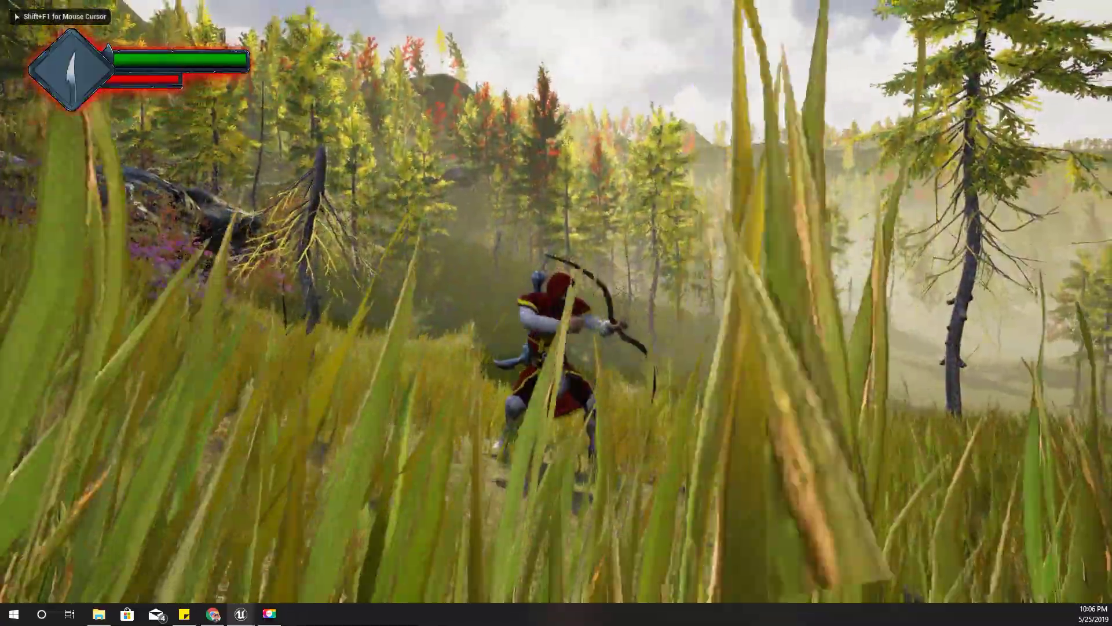
right_click(556, 301)
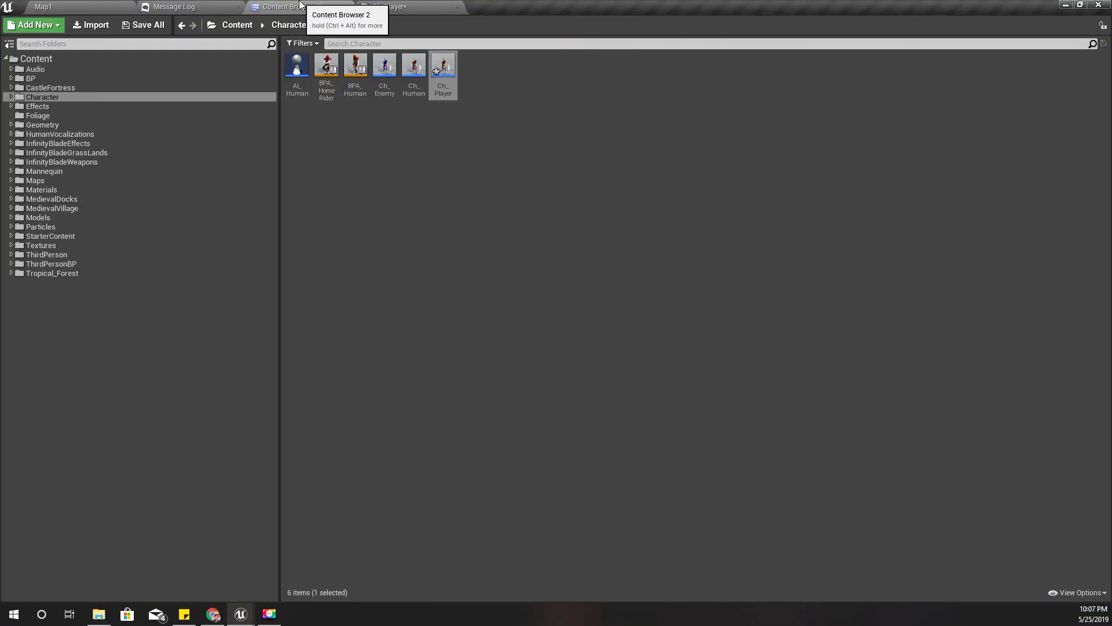
Step: Navigate to the BP/UI folder and open the Wdg_Hud widget
left_click(290, 6)
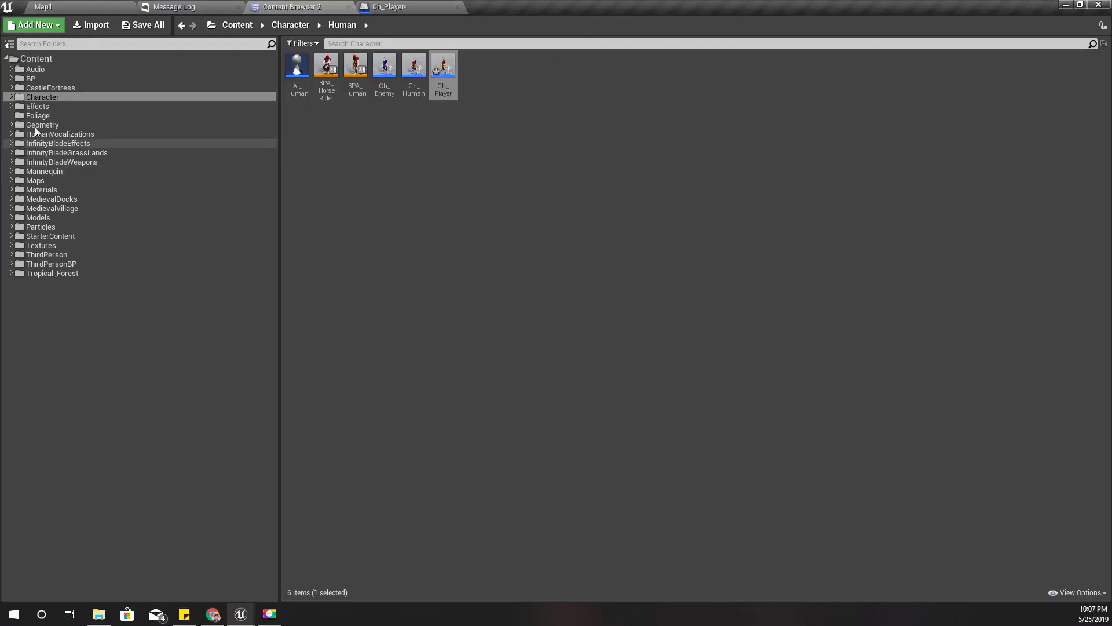
left_click(53, 79)
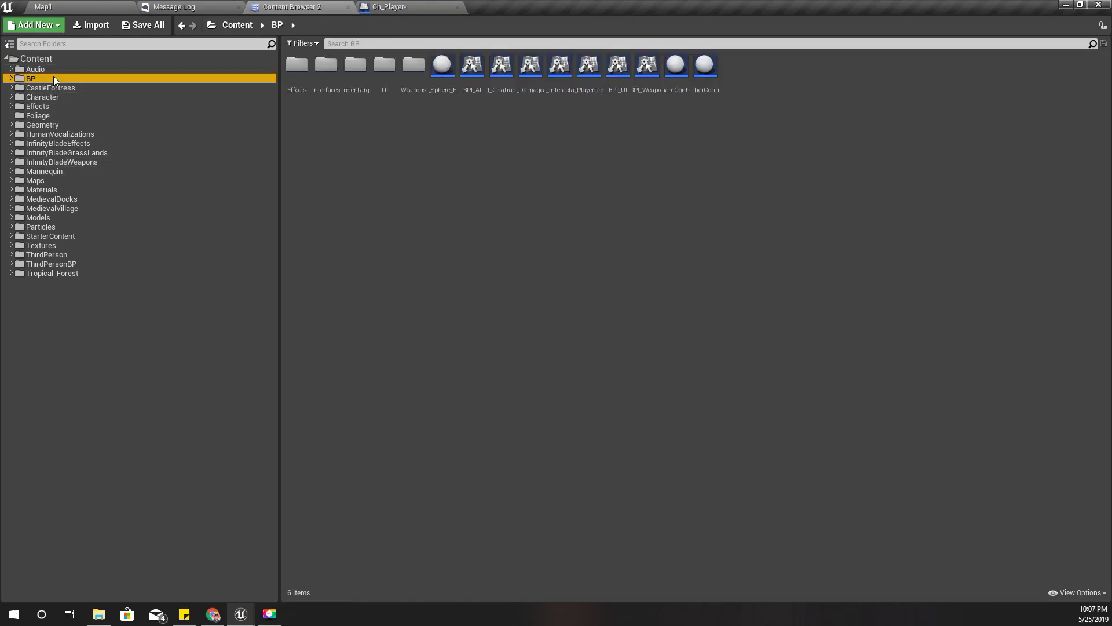
left_click(387, 70)
double_click(387, 70)
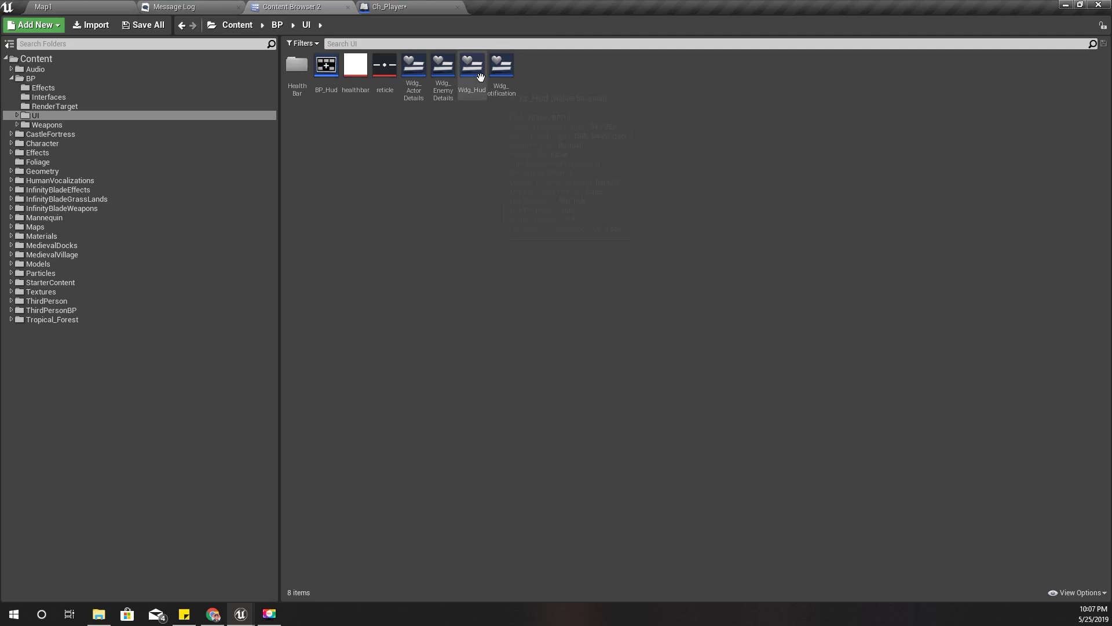
double_click(481, 78)
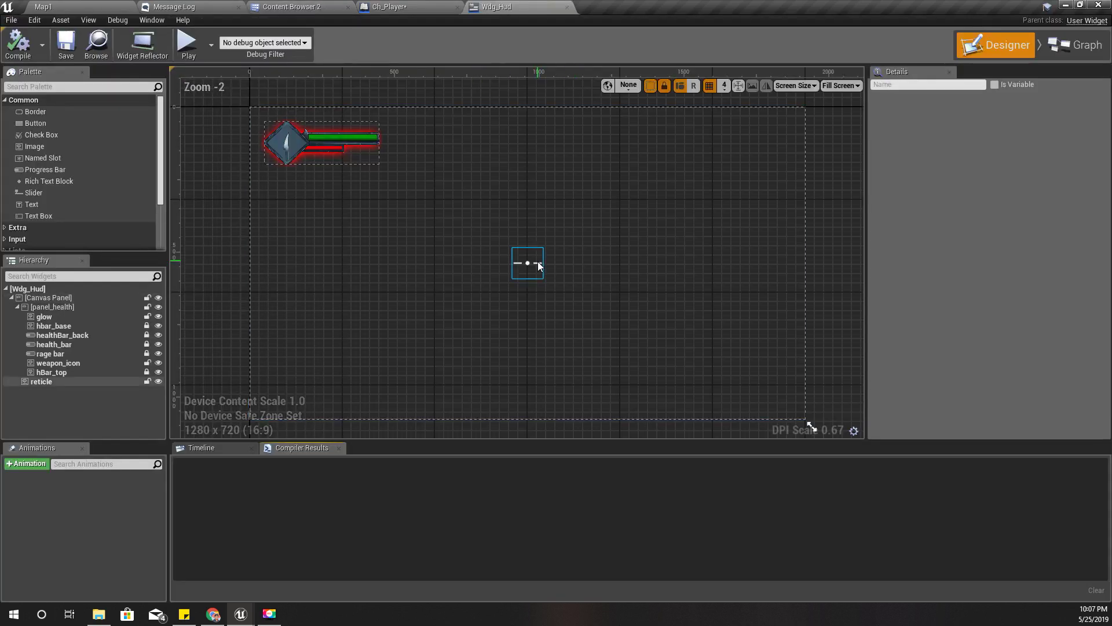
Step: Set the reticle's Size X and Size Y to 50, compile, and close Wdg_Hud
left_click(536, 262)
left_click(985, 176)
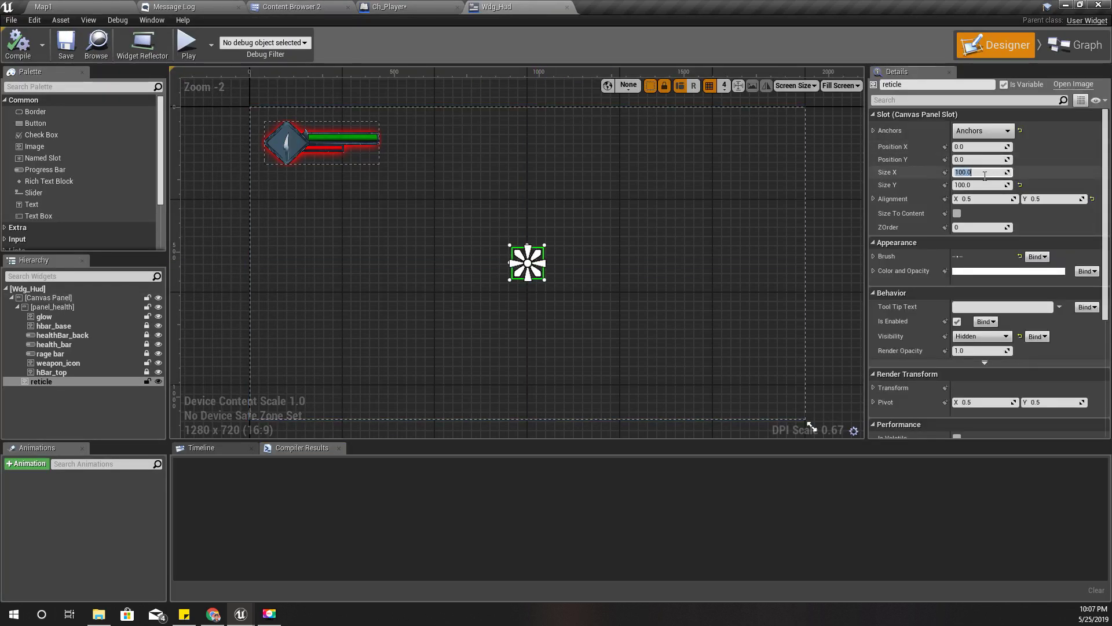
key("Tab")
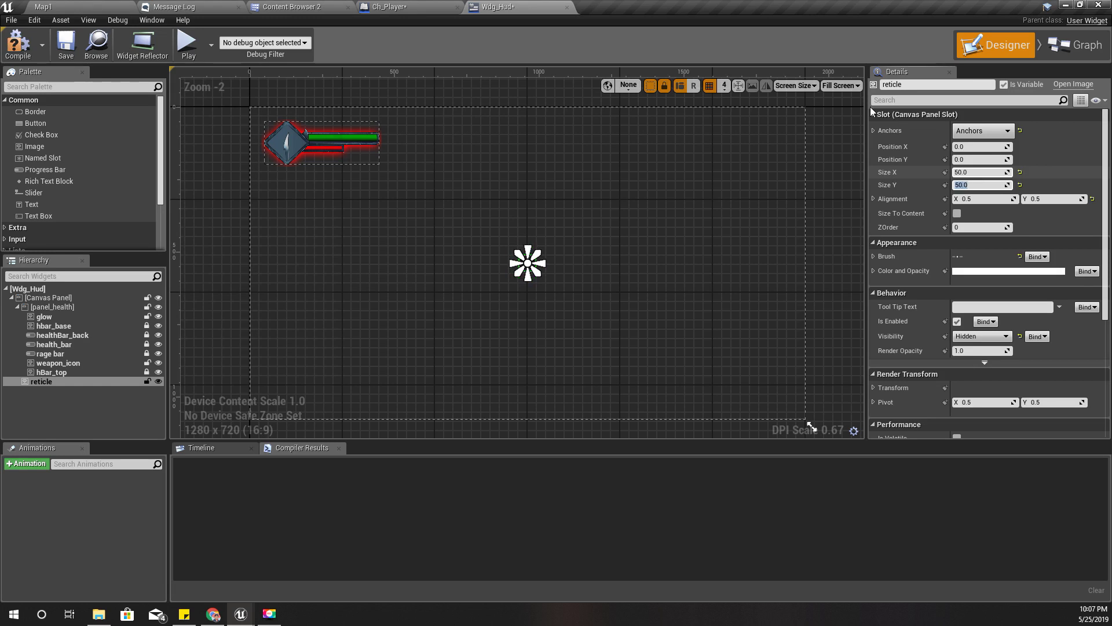
left_click(17, 43)
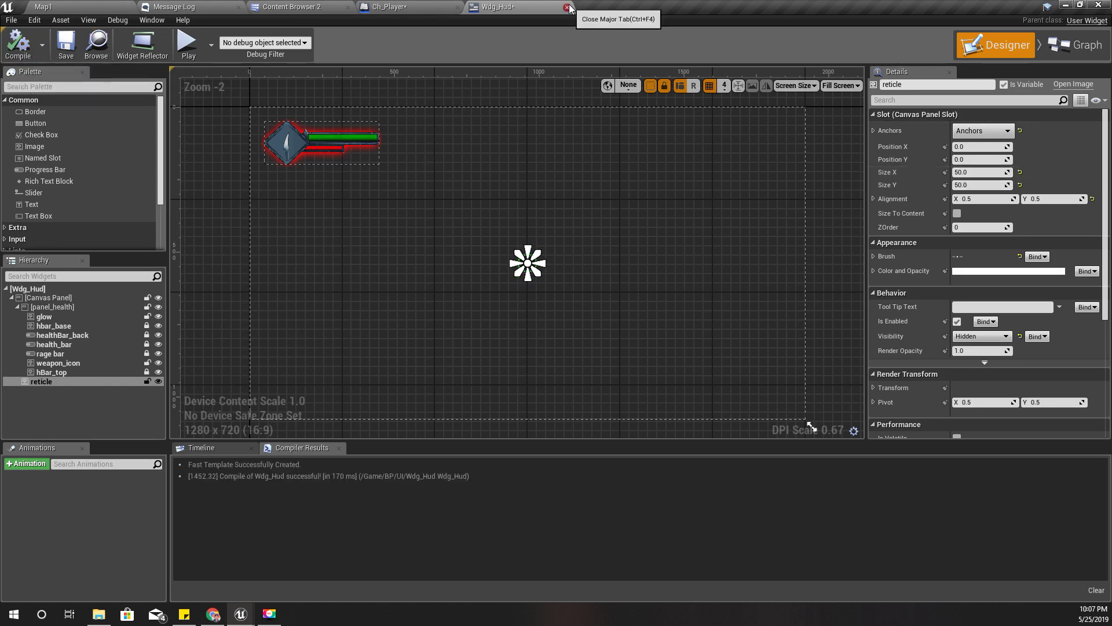
left_click(567, 7)
Step: Pan through Ch_Player's Branch, camera parameter and Toggle Charge Weapon nodes, then go back to Map1
right_click_drag(532, 292, 592, 282)
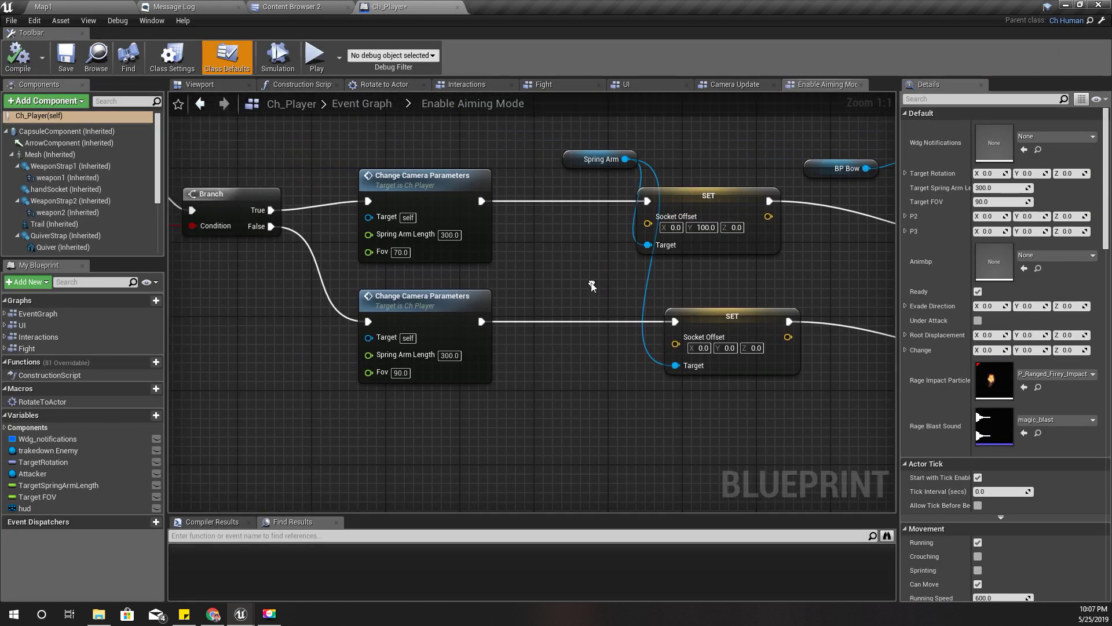
right_click_drag(469, 265, 440, 304)
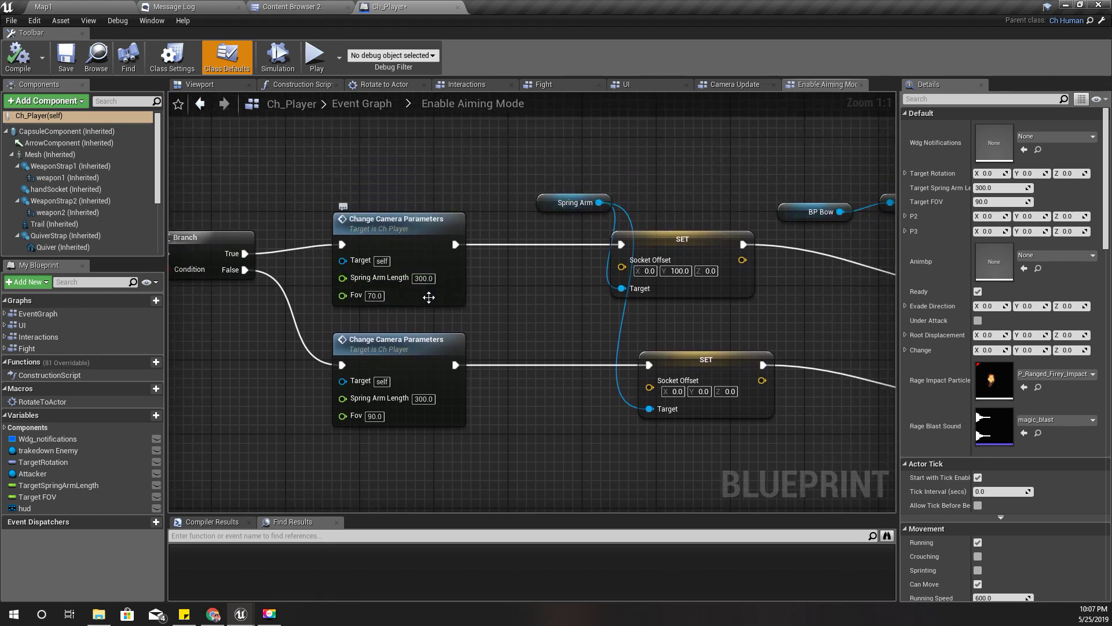
right_click_drag(423, 298, 462, 296)
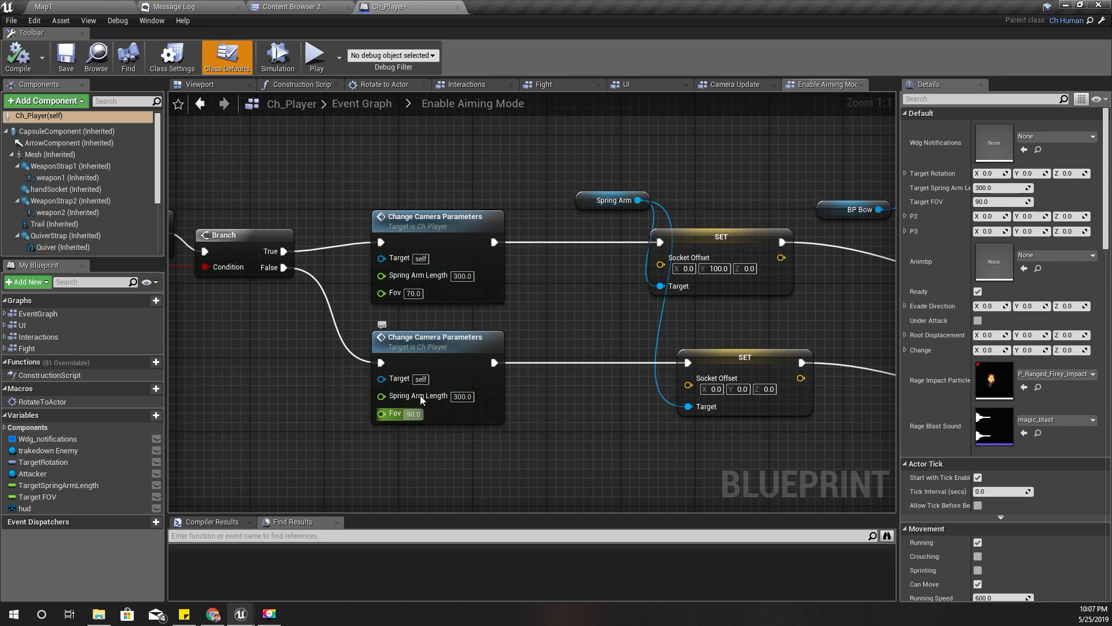
right_click_drag(421, 299, 180, 286)
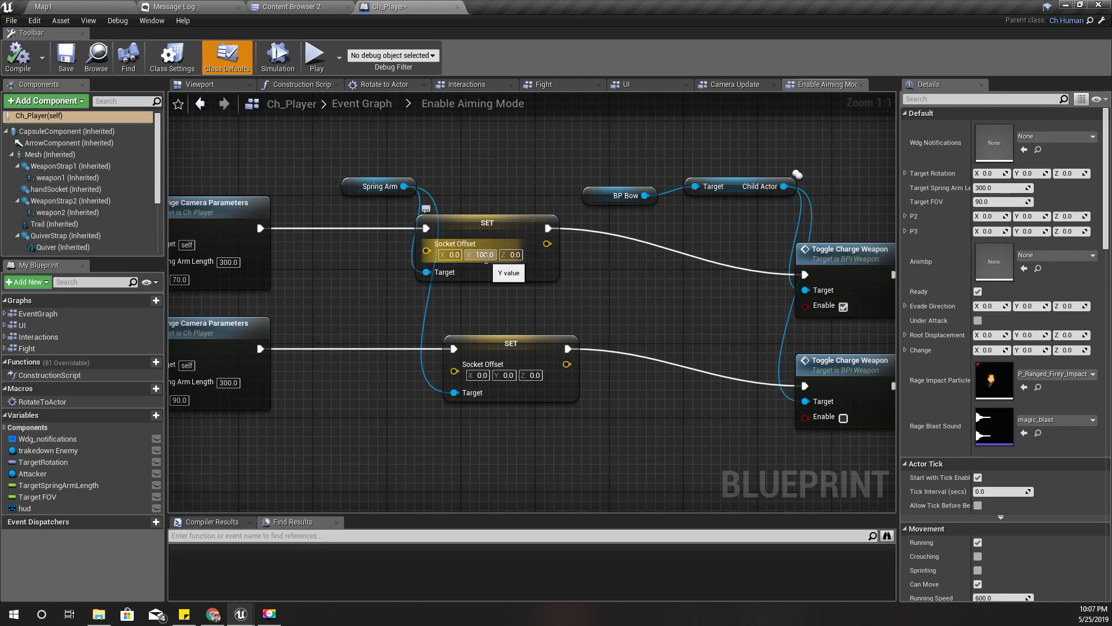
right_click_drag(472, 304, 505, 313)
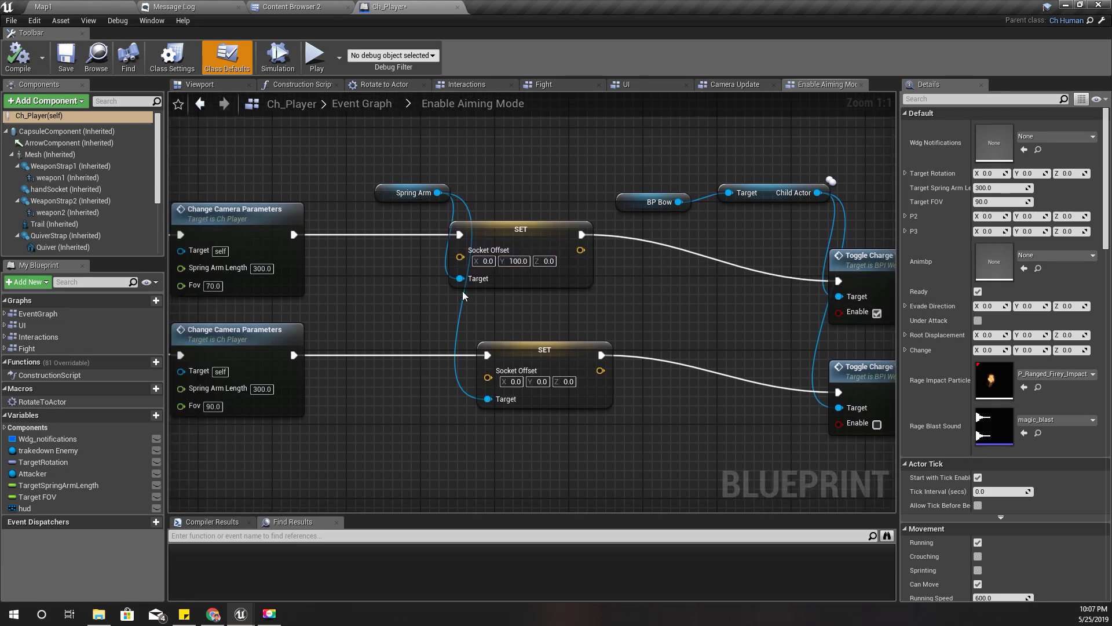
left_click(53, 6)
right_click_drag(419, 171, 409, 177)
key("F11")
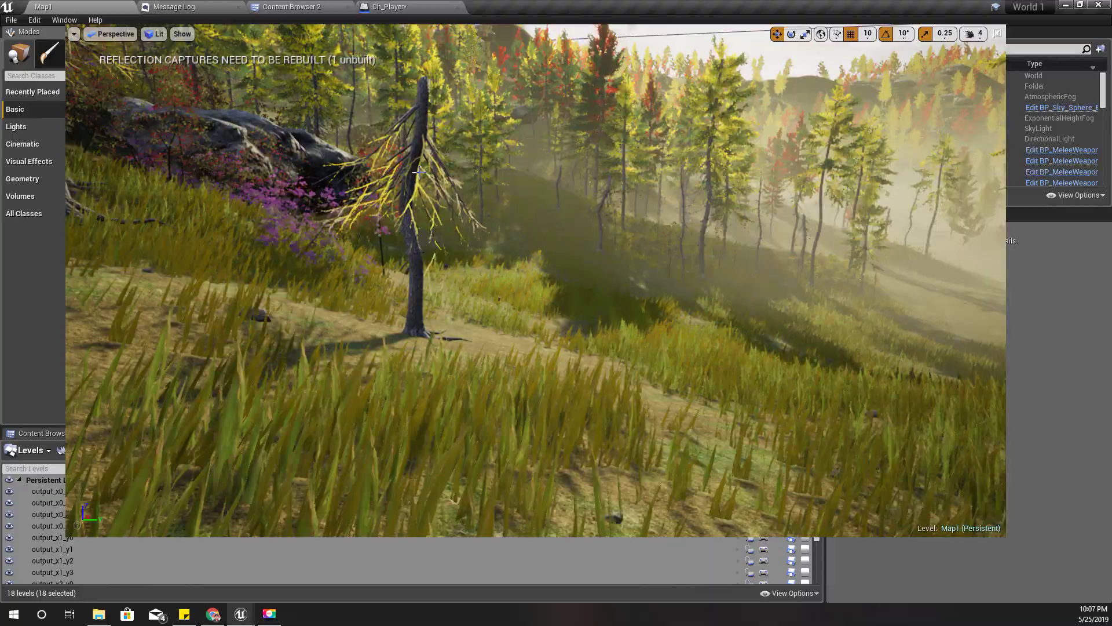
key("alt+p")
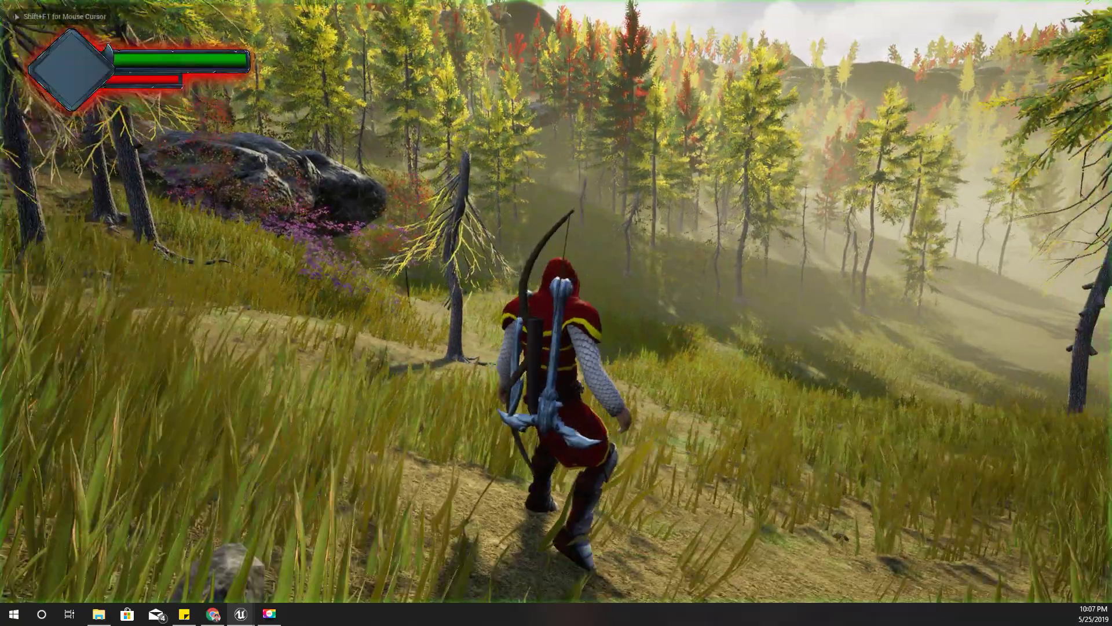
key("2")
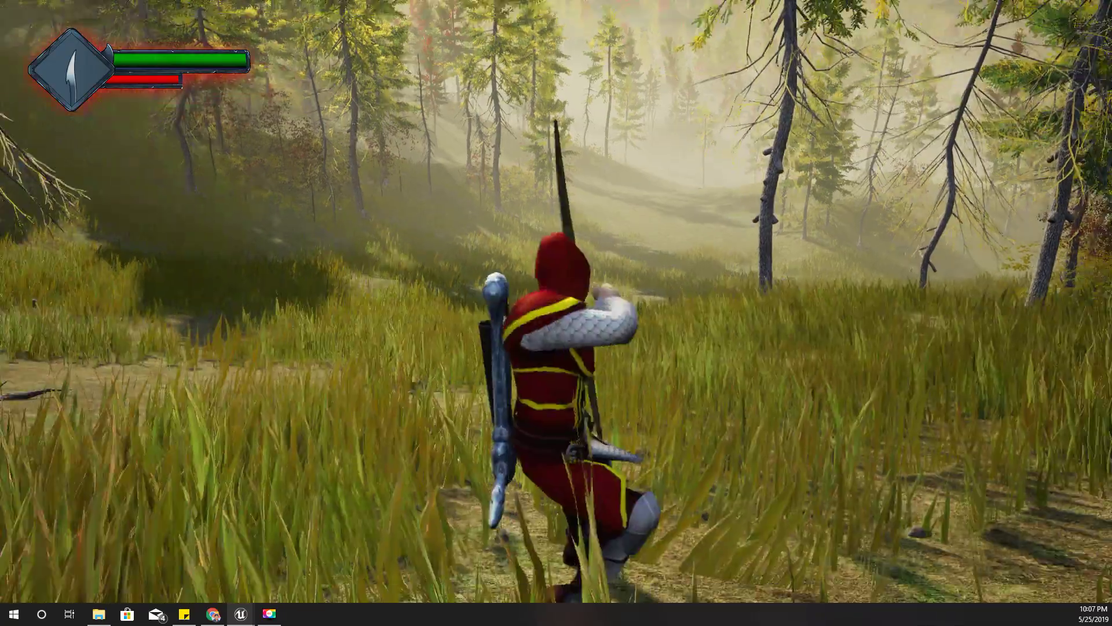
key("Escape")
key("F11")
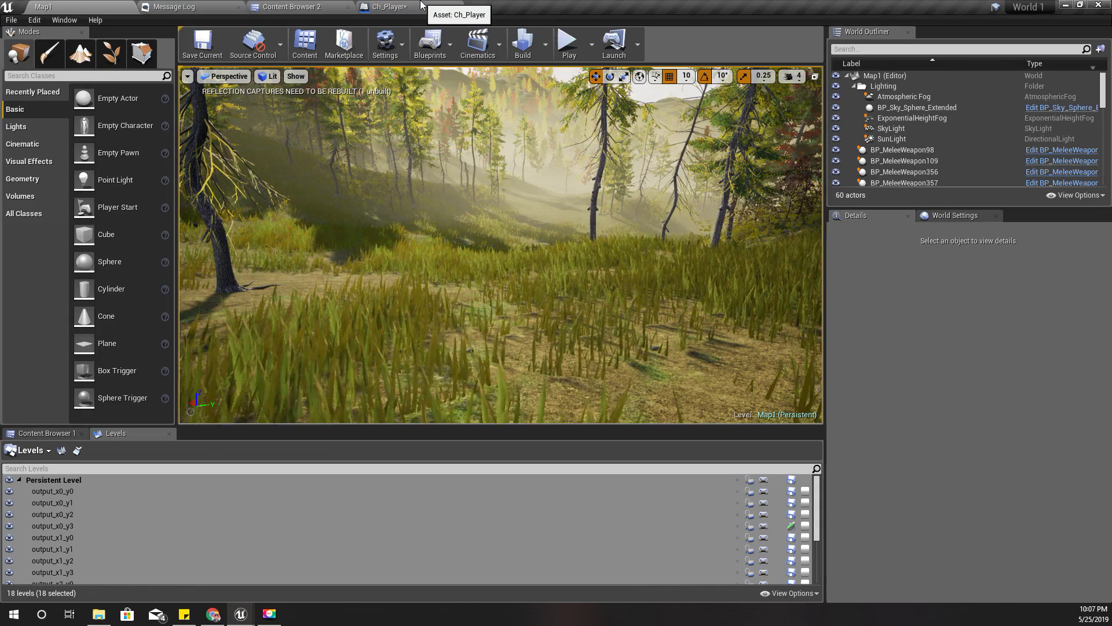
right_click_drag(486, 296, 544, 324)
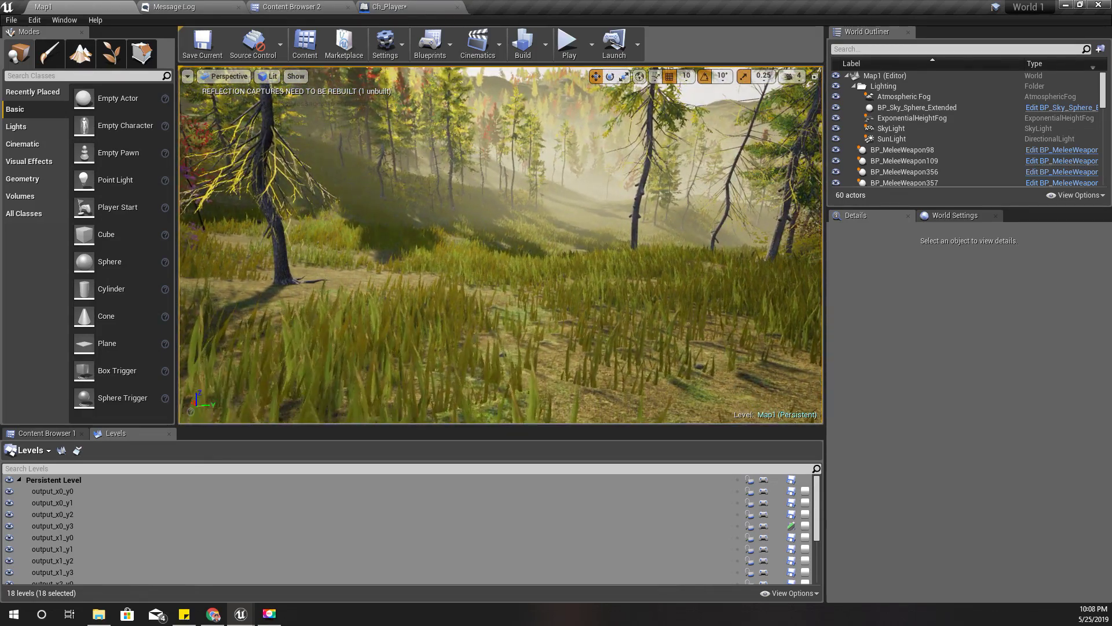
mouse_move(585, 203)
right_mouse_down()
mouse_move(582, 236)
mouse_move(581, 223)
right_mouse_up()
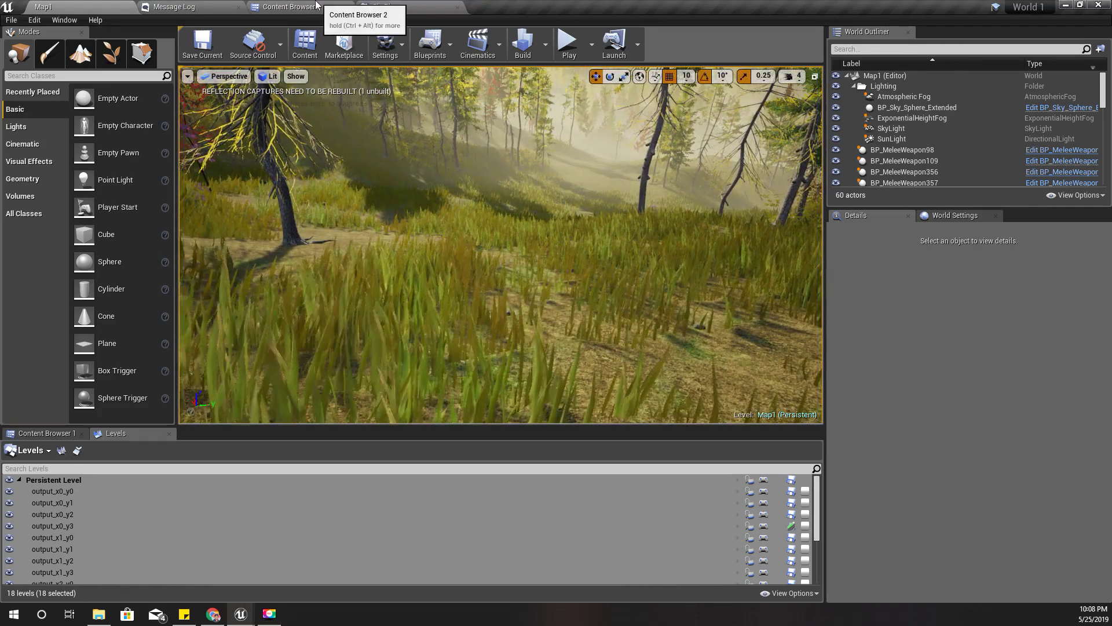
left_click(292, 6)
left_click(393, 6)
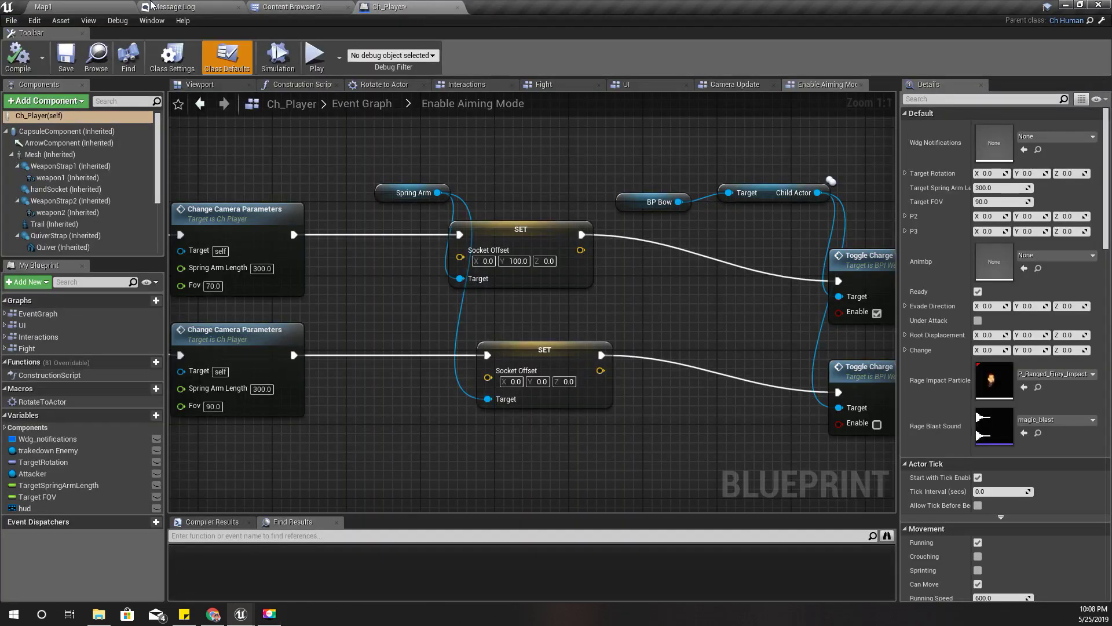
left_click(44, 7)
right_click_drag(462, 256, 493, 256)
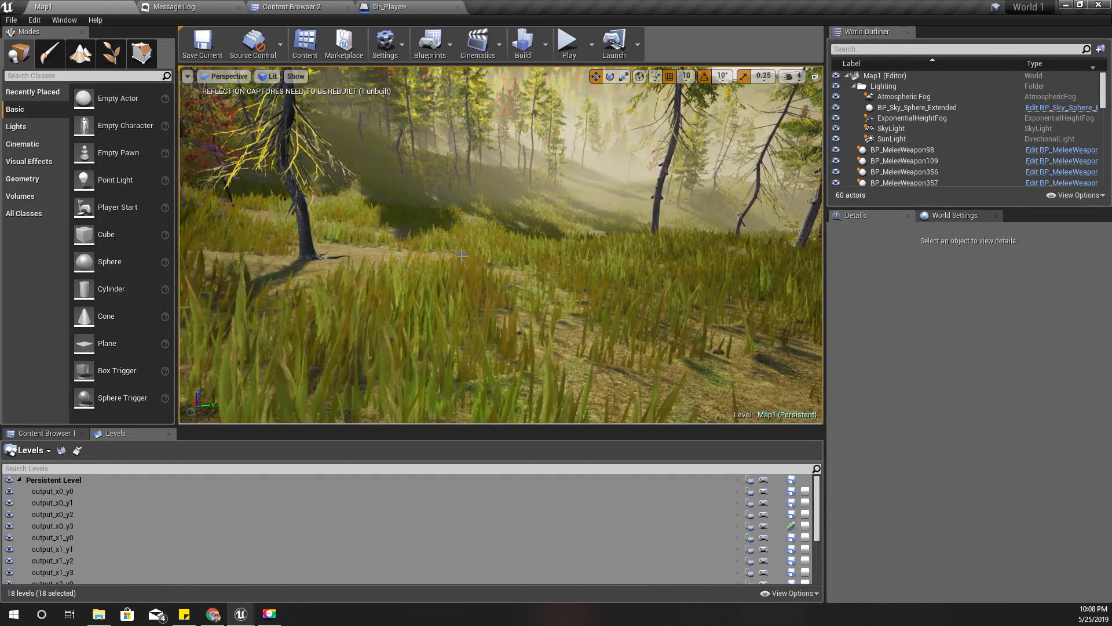
Step: Browse BP/Weapons/Bow_and_Arrow in Content Browser 2 and open Bow_Anim
left_click(292, 7)
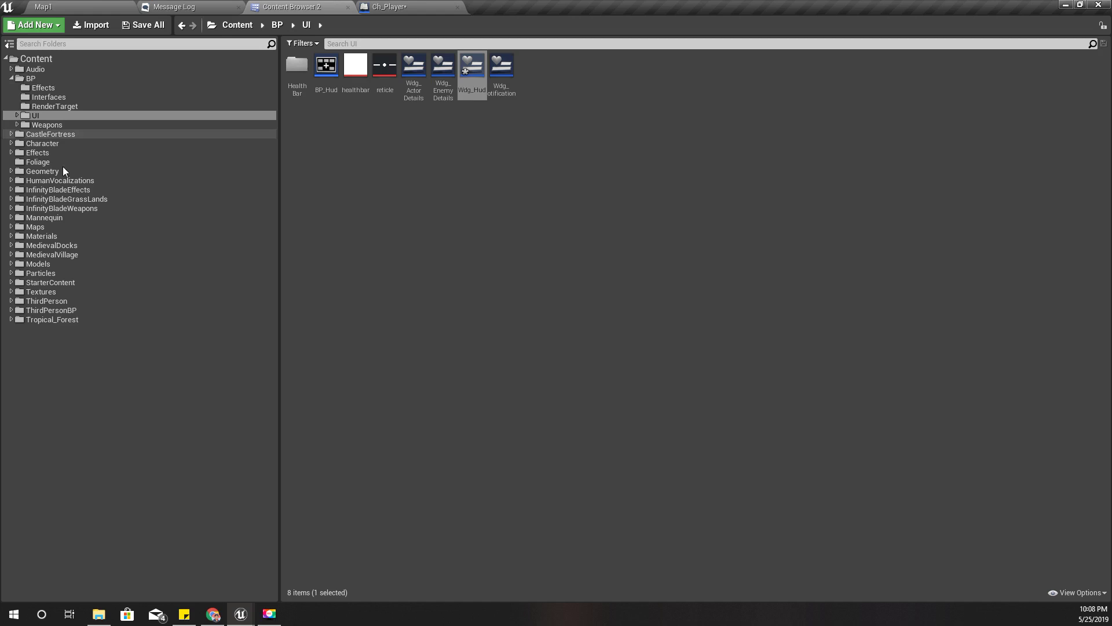
left_click(48, 77)
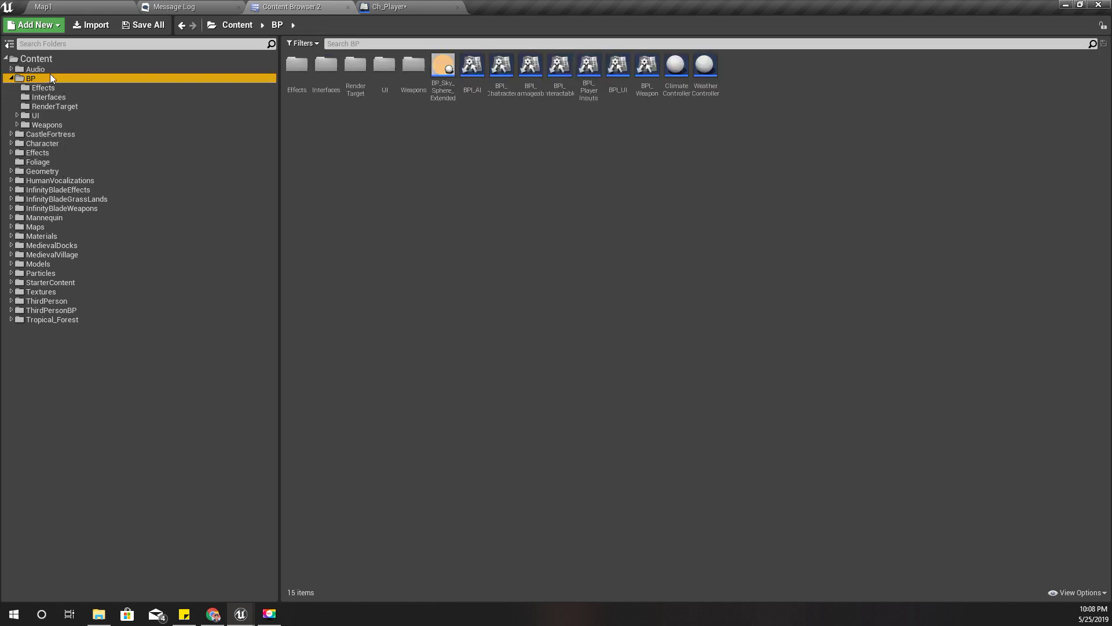
double_click(413, 65)
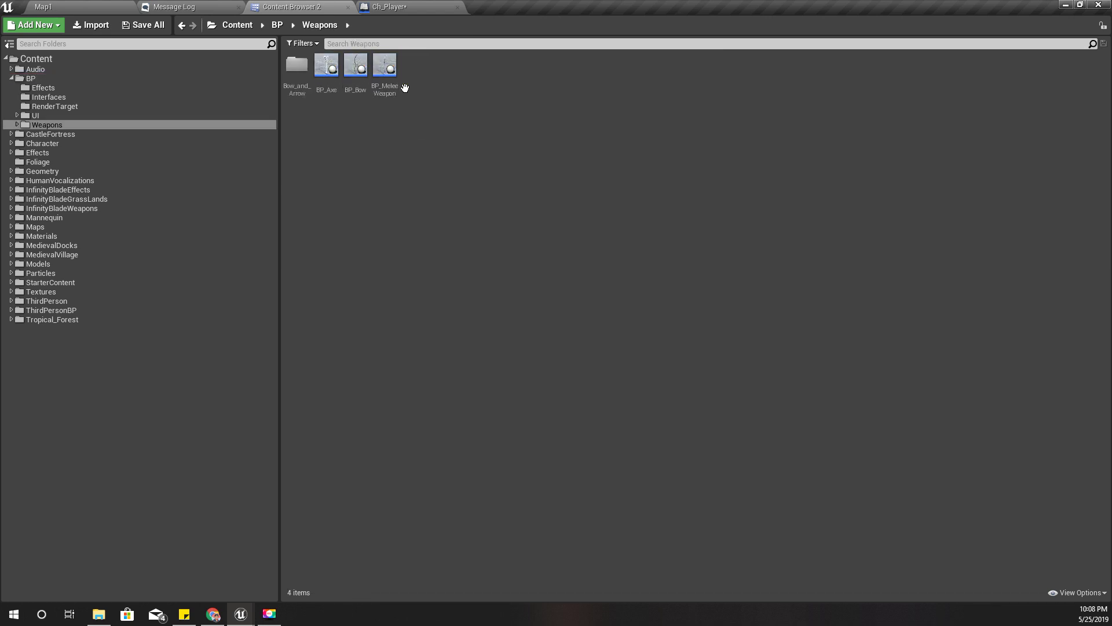
left_click(304, 75)
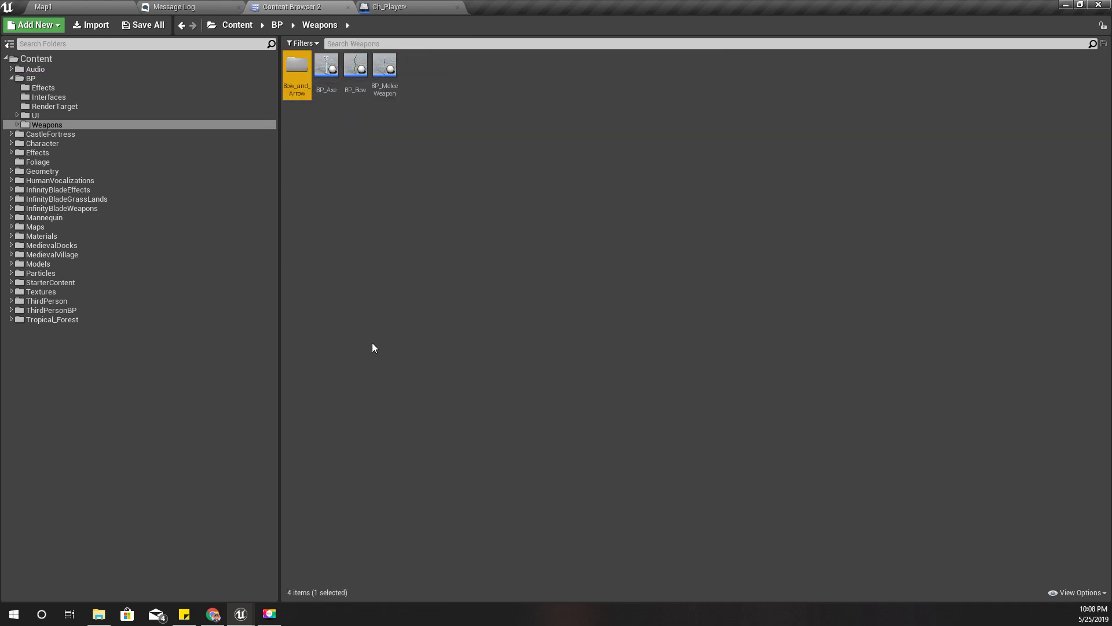
double_click(288, 62)
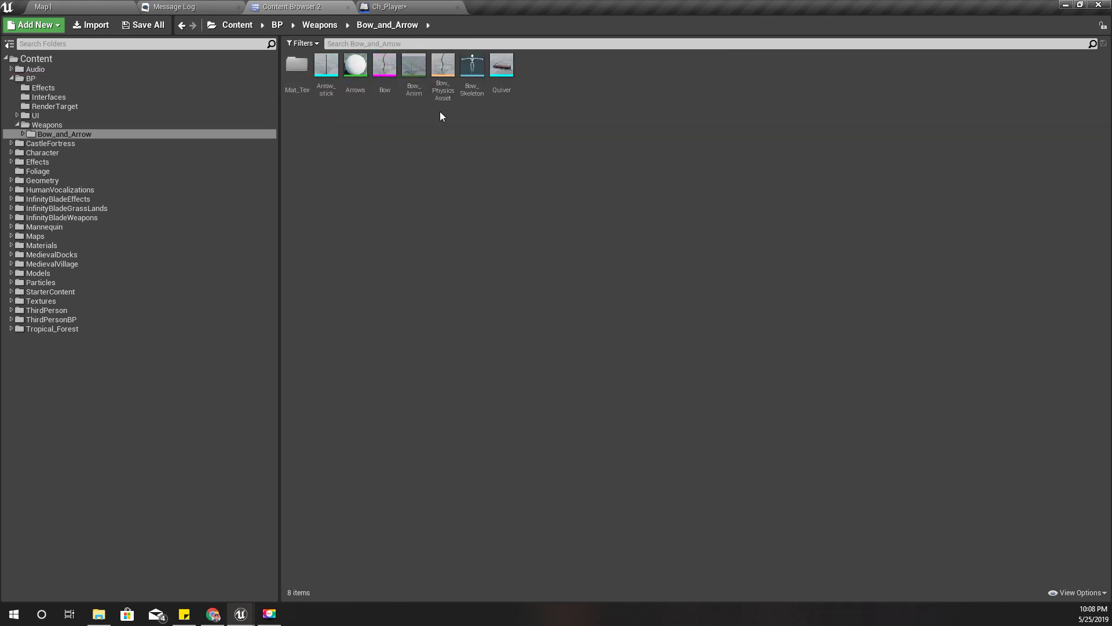
double_click(414, 65)
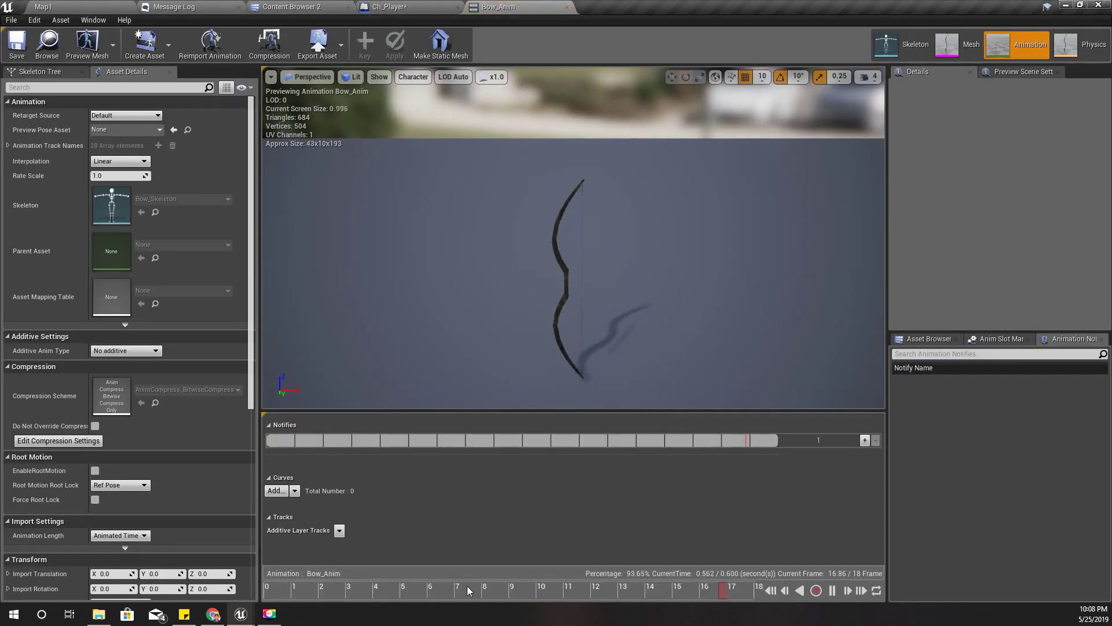
Step: Scrub the Bow_Anim timeline through about frame 13 to the end to inspect the draw pose
left_click_drag(390, 587, 241, 591)
left_click_drag(367, 609, 640, 599)
mouse_move(724, 597)
left_mouse_down()
mouse_move(735, 595)
mouse_move(633, 595)
left_mouse_up()
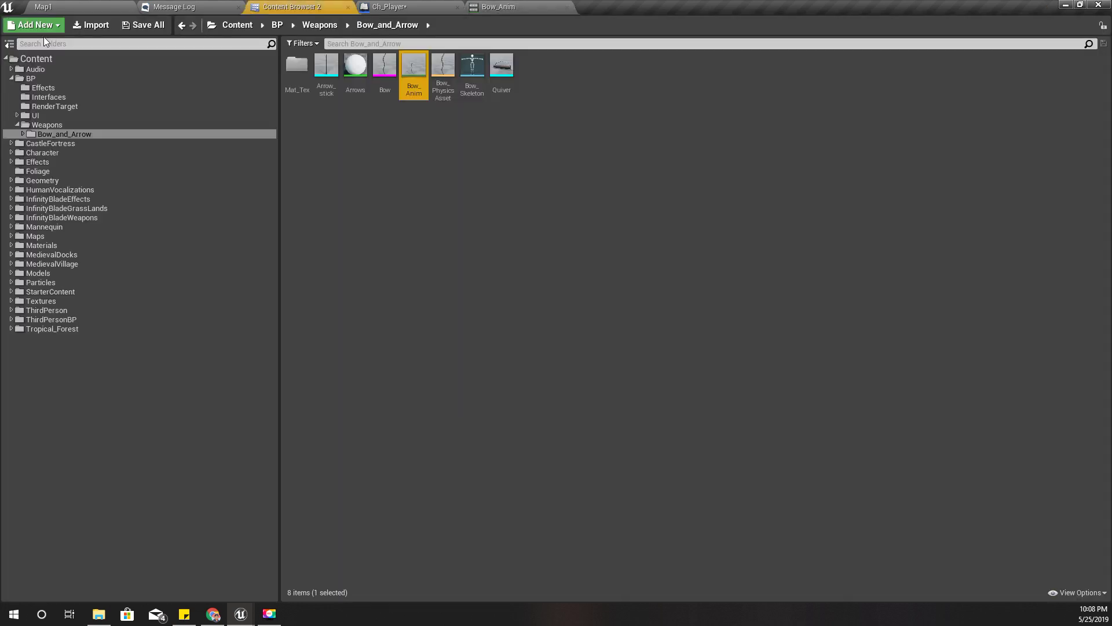
Step: Create an AnimMontage from Bow_Anim, keeping the default name Bow_Anim_Montage
left_click(47, 46)
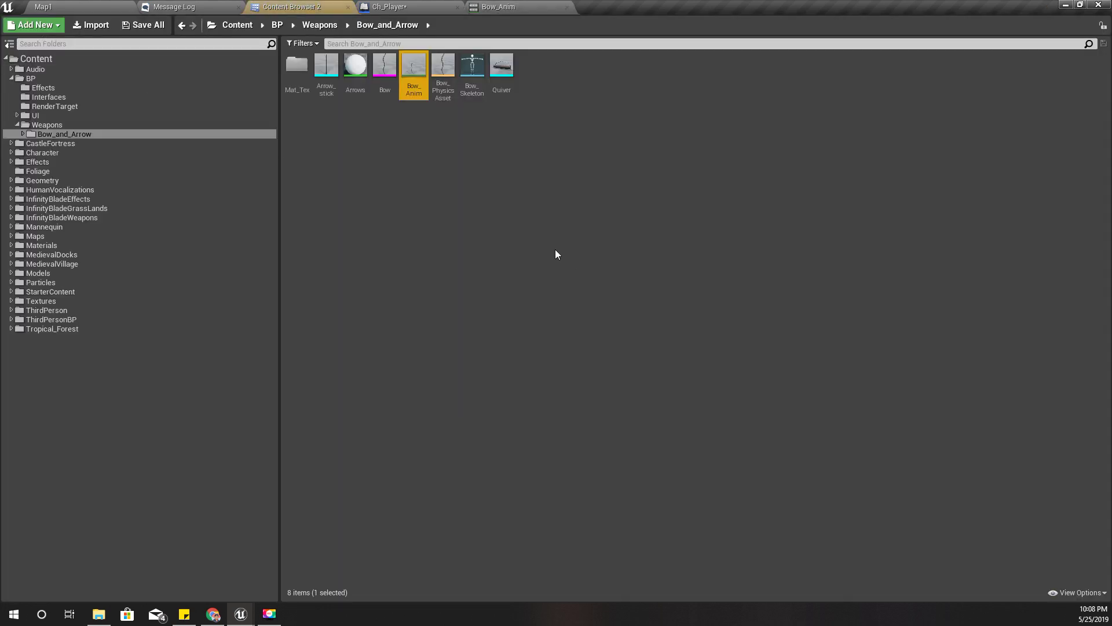
right_click(414, 67)
mouse_move(435, 81)
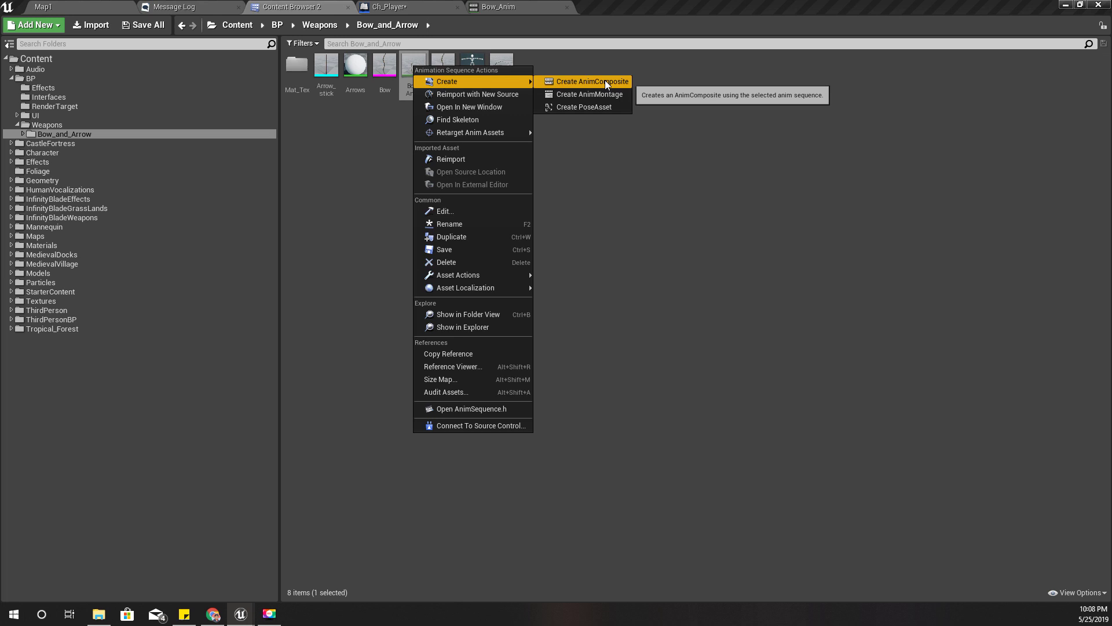
left_click(597, 93)
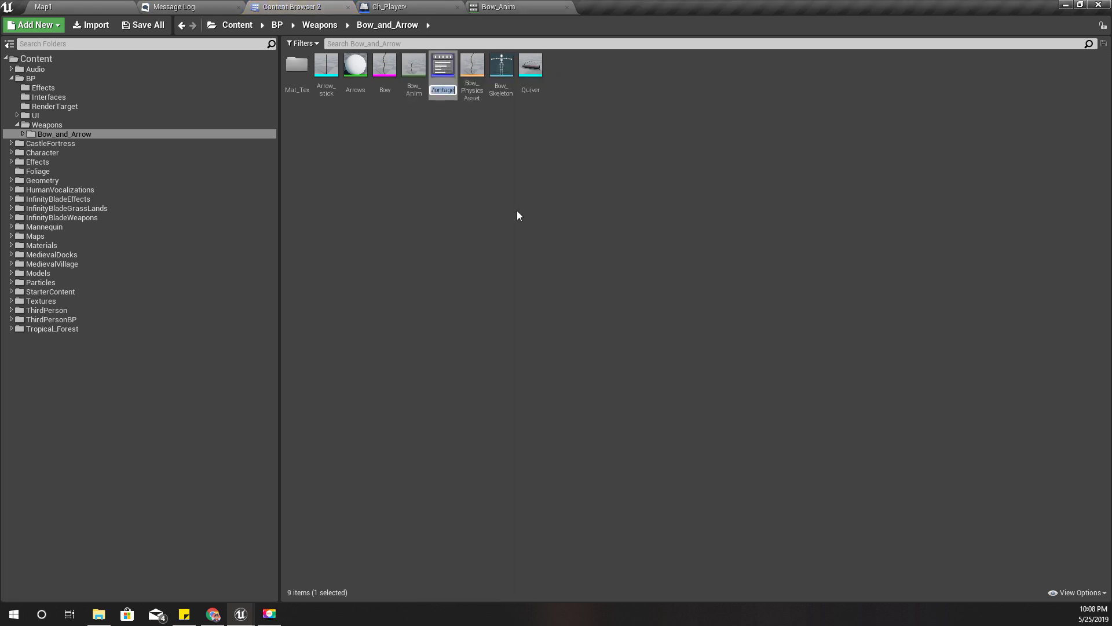
key("Return")
Step: Open Bow_Anim_Montage, pause its preview, and scrub to the fully drawn bow pose
double_click(446, 67)
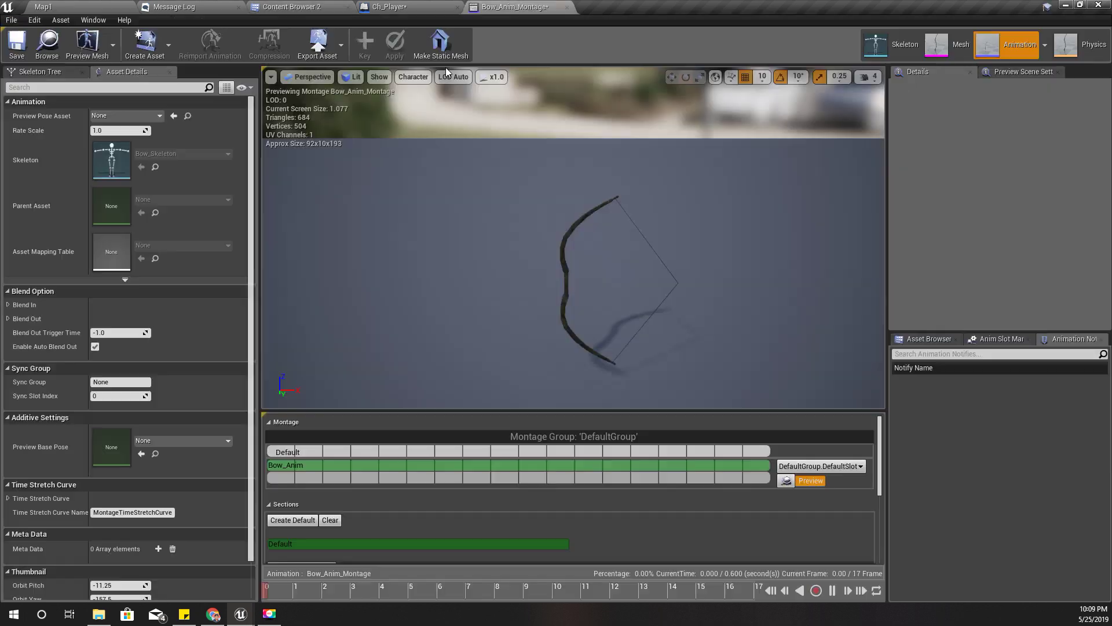
left_click(318, 590)
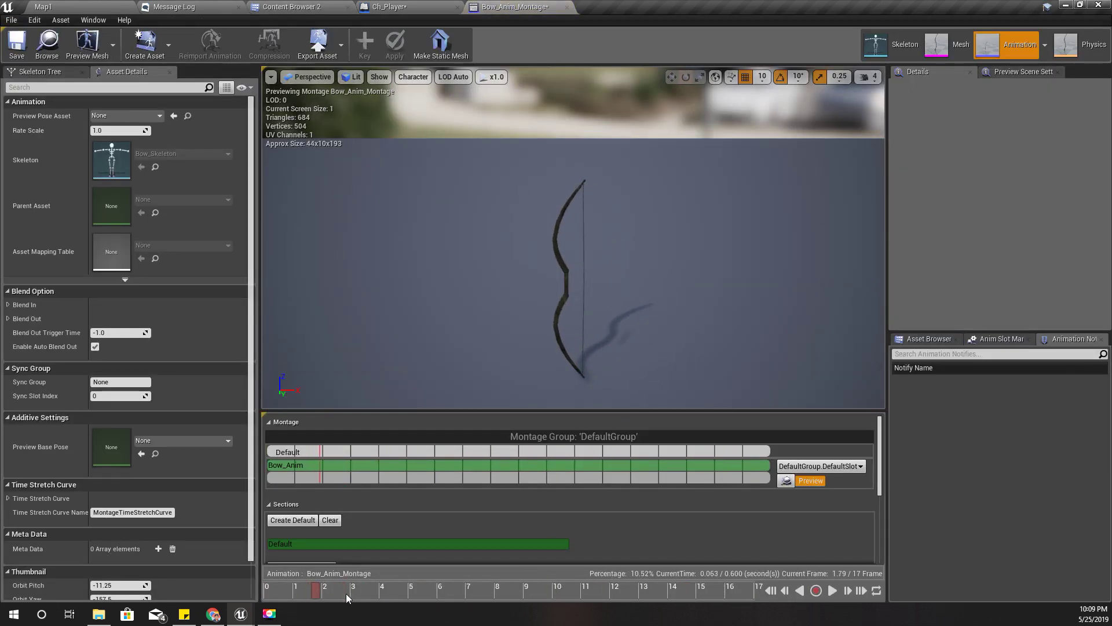
left_click_drag(347, 595, 582, 593)
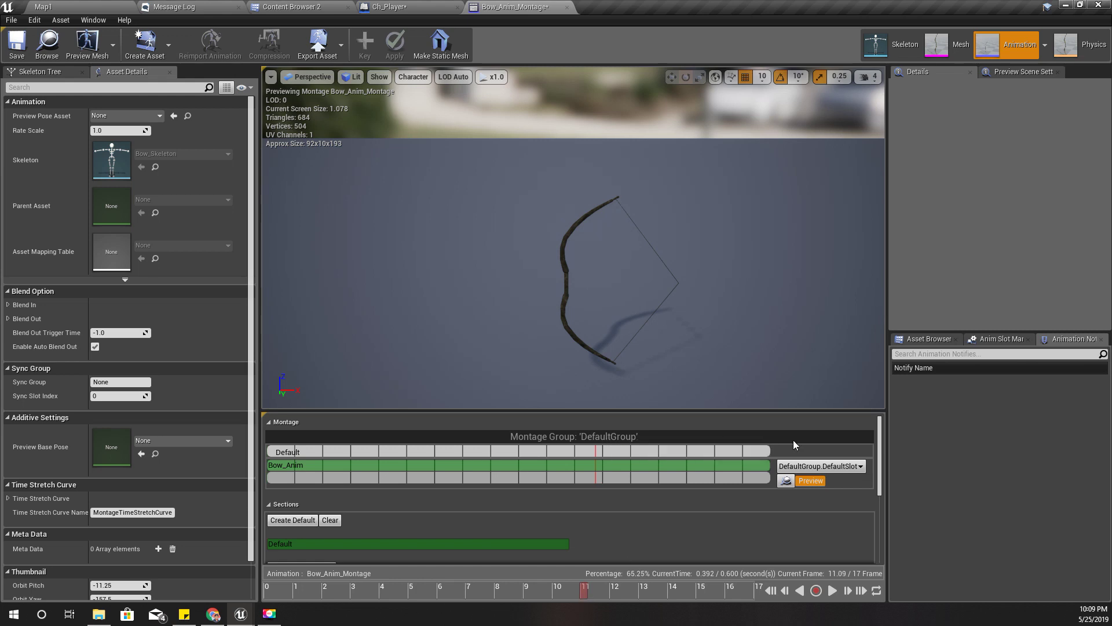
mouse_move(881, 438)
left_mouse_down()
mouse_move(882, 477)
mouse_move(885, 448)
left_mouse_up()
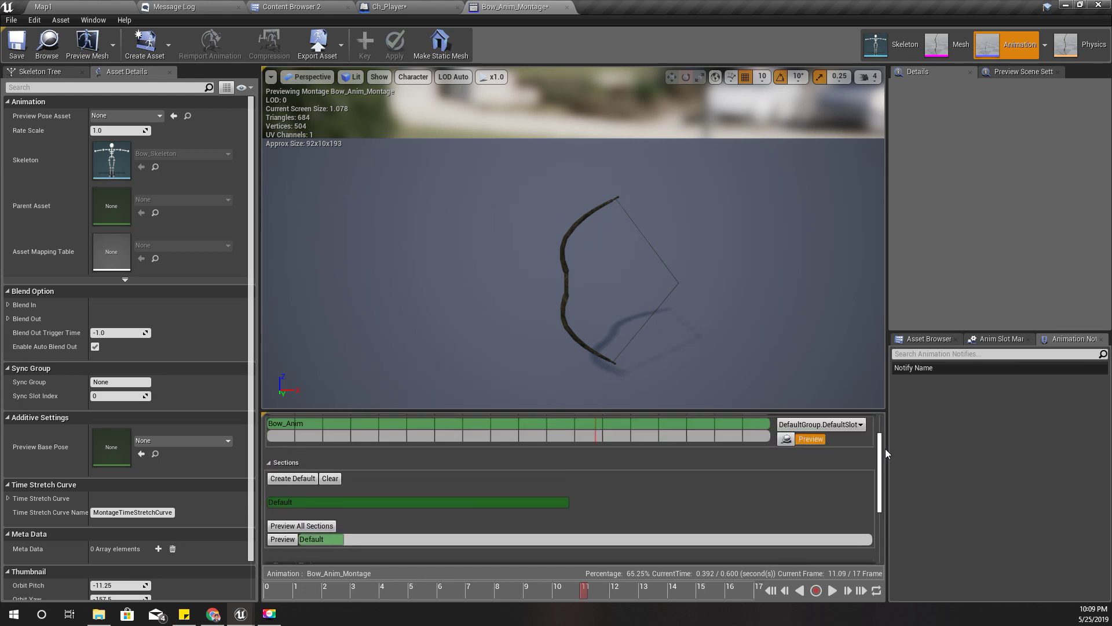
Step: Add a montage section named Drawn at the drawn-string frame
right_click(597, 423)
left_click(644, 439)
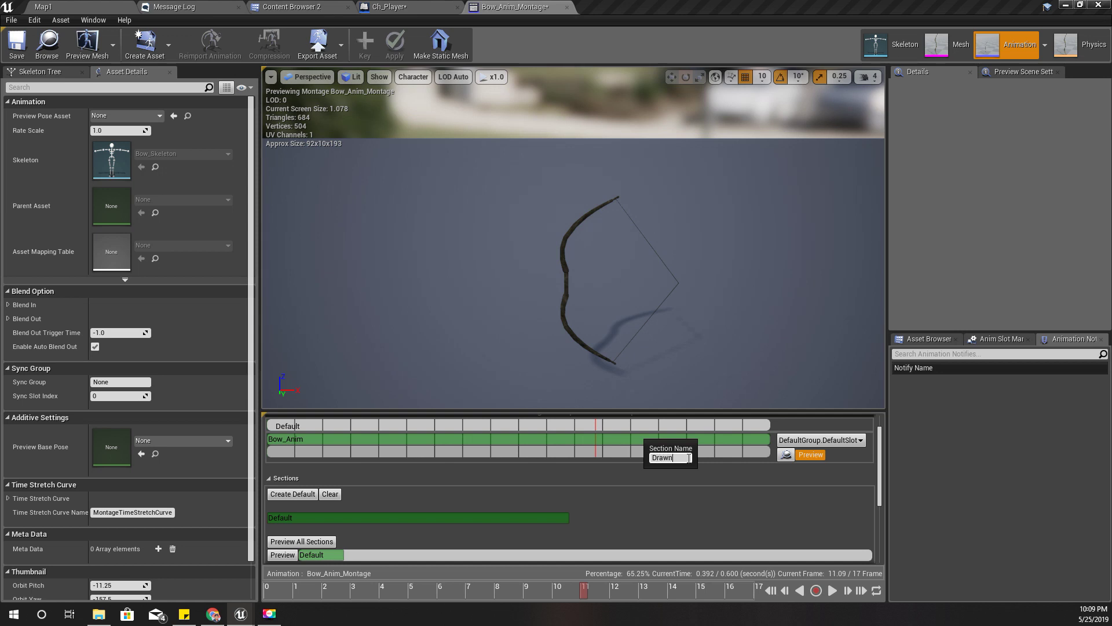
key("Return")
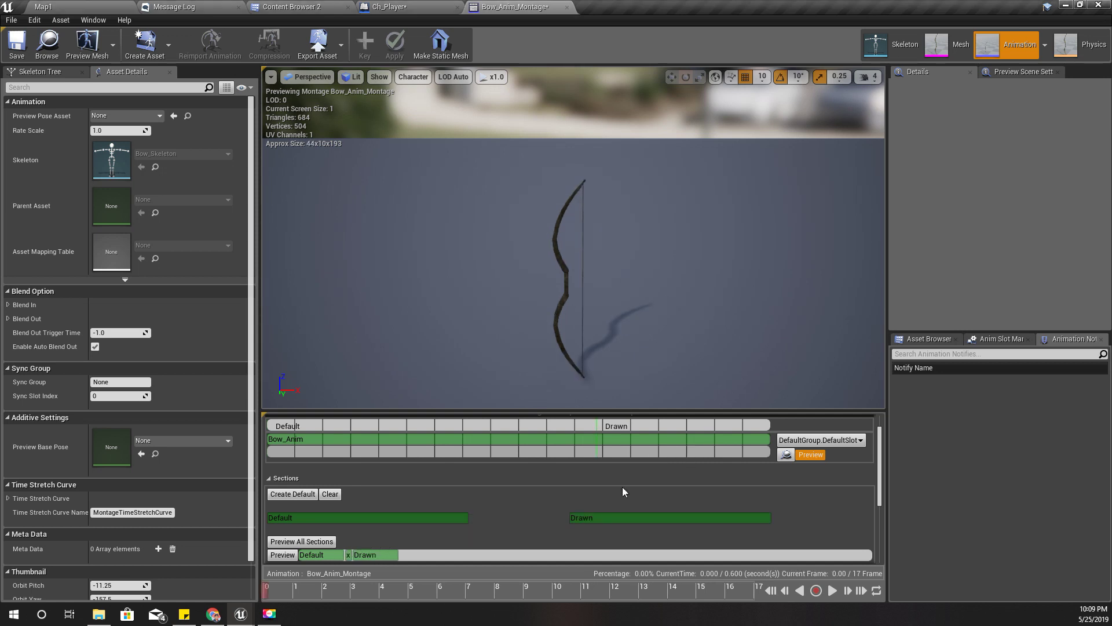
Step: Add a second montage section named Release to the bow montage
left_click_drag(367, 596, 591, 593)
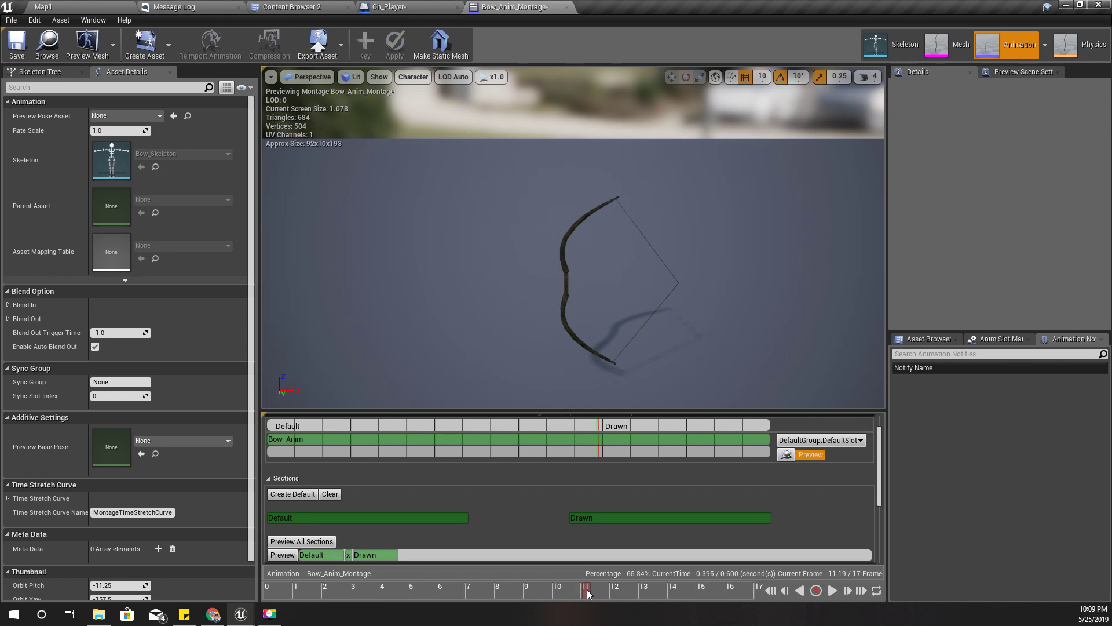
scroll(595, 428, "up", 2)
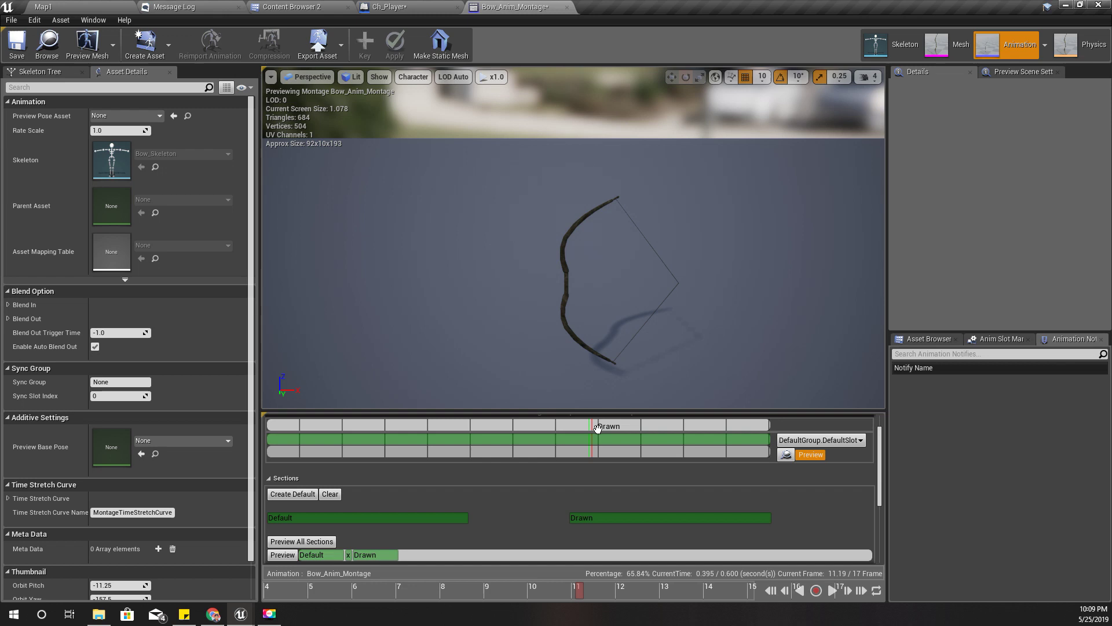
right_click(598, 428)
left_click(620, 448)
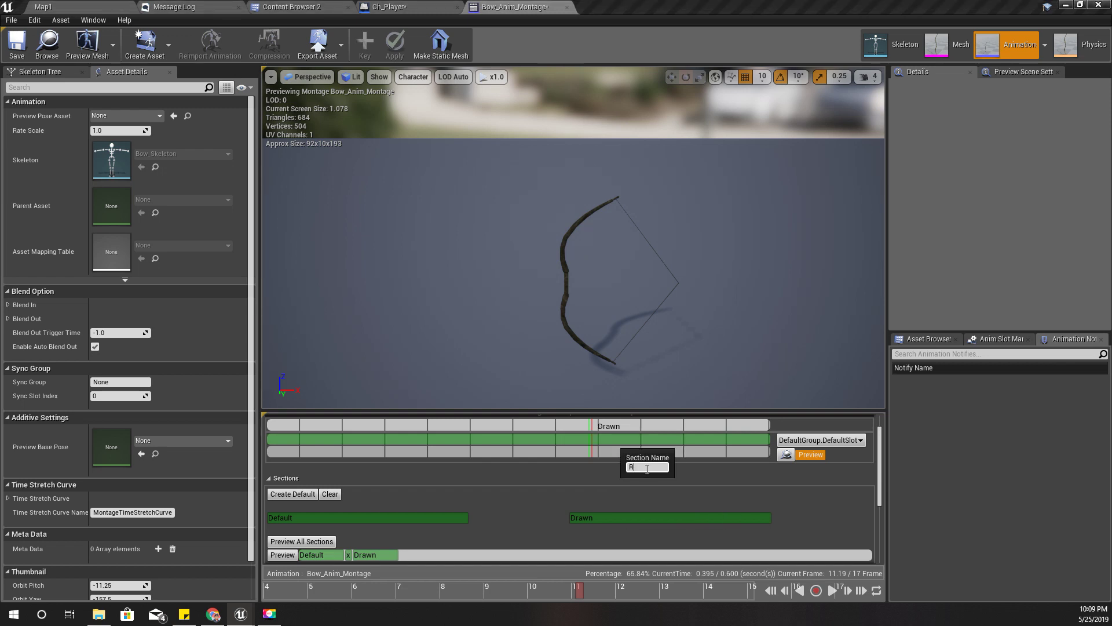
key("Return")
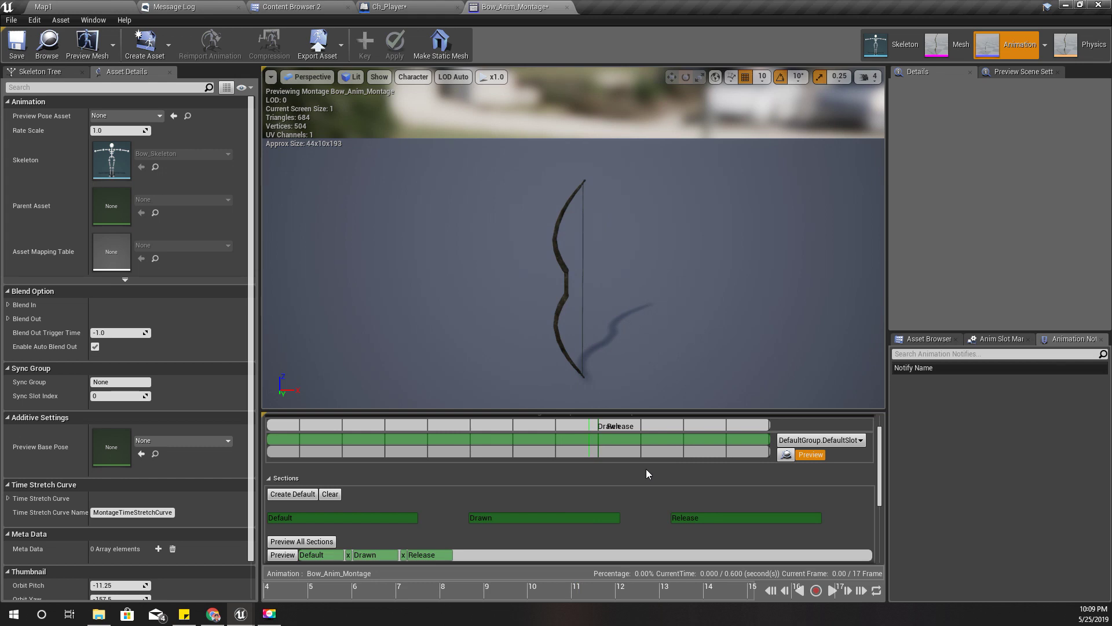
Step: Unlink Release from the Drawn section chain and preview the montage
left_click(371, 557)
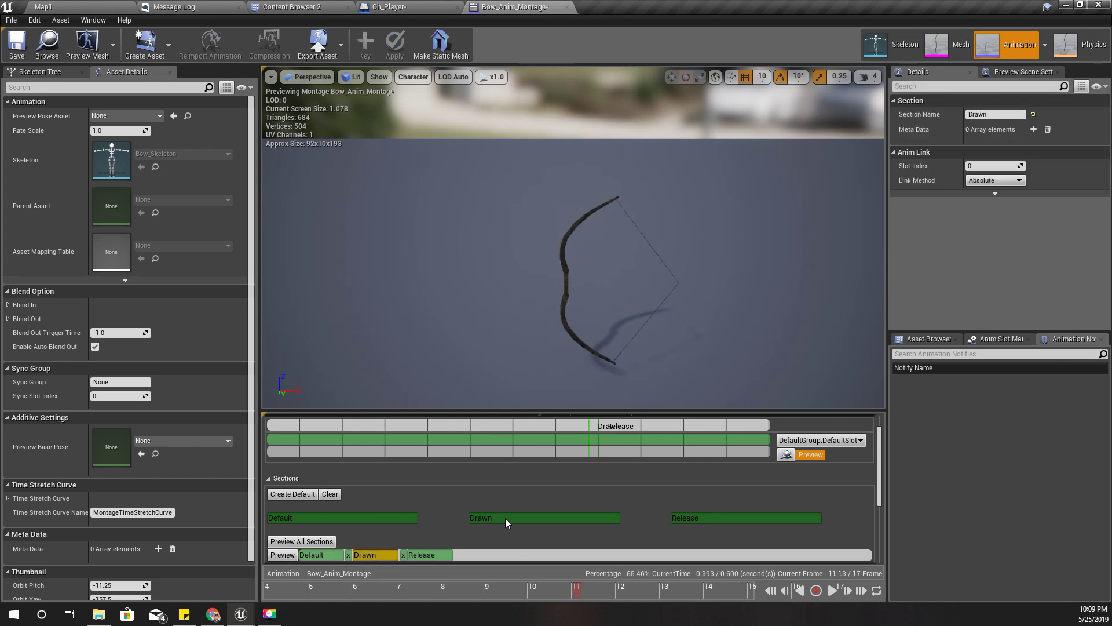
left_click(403, 554)
scroll(458, 524, "down", 2)
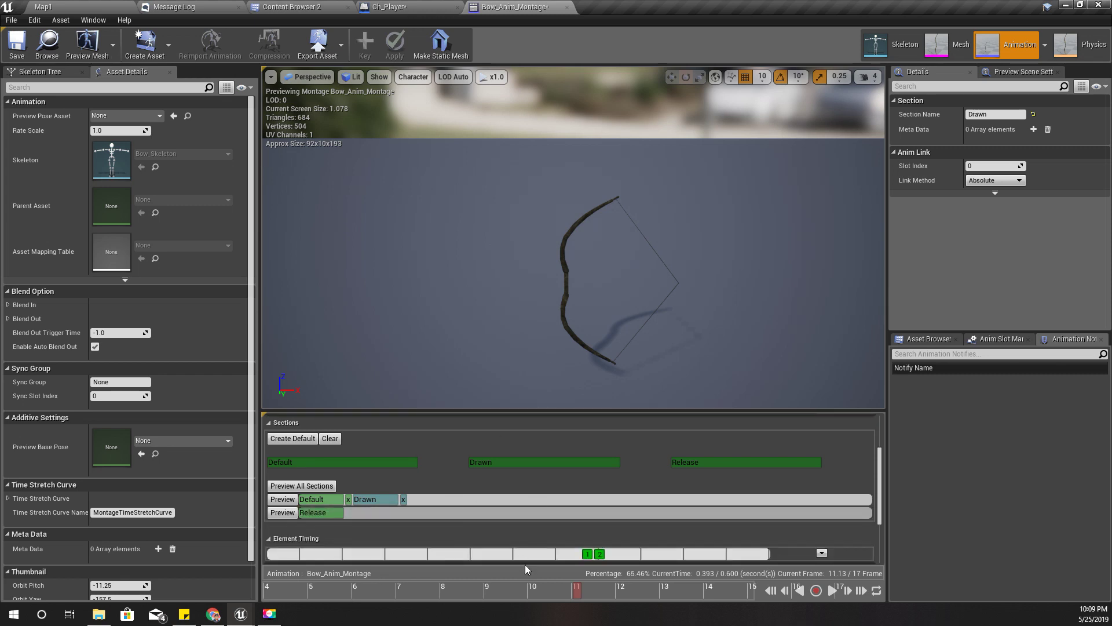
key("space")
left_click_drag(625, 585, 581, 578)
Step: Open the BP_Bow blueprint from the Weapons folder in the second content browser
left_click(311, 5)
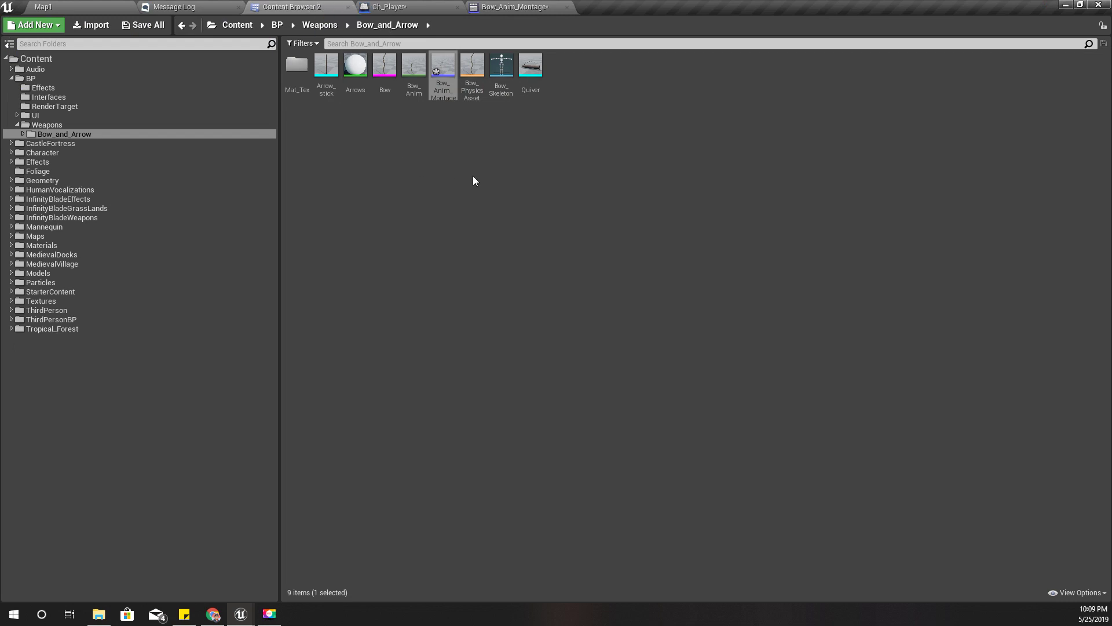
left_click(320, 25)
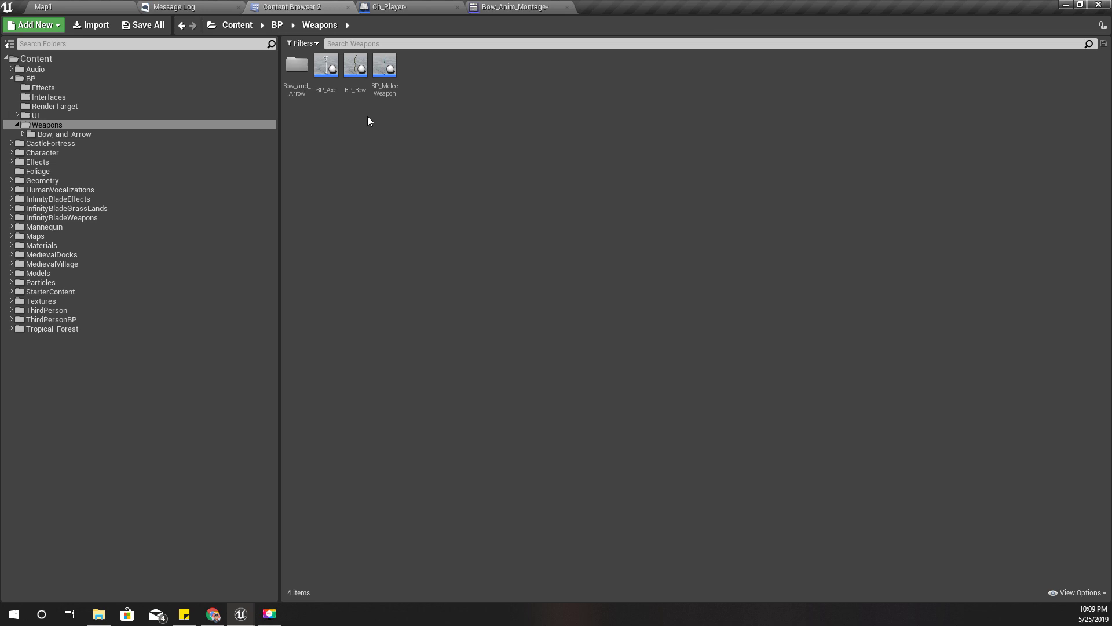
double_click(358, 87)
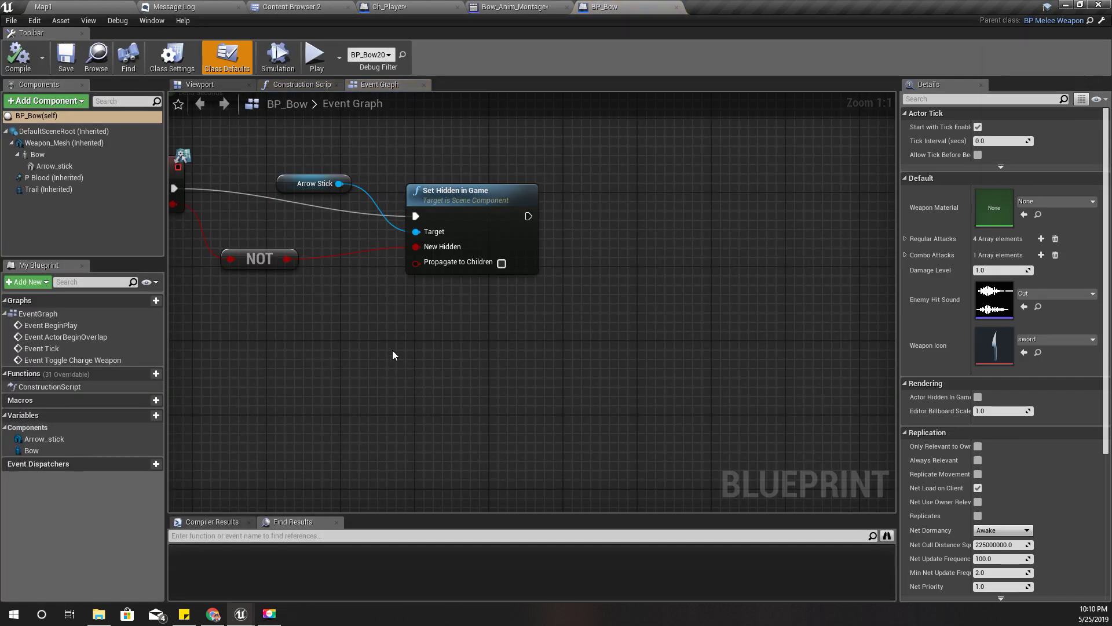
Step: Move the Arrow Stick getter down-left beside the NOT node, briefly checking the bow's Viewport
right_click_drag(393, 356, 589, 348)
scroll(638, 351, "down", 2)
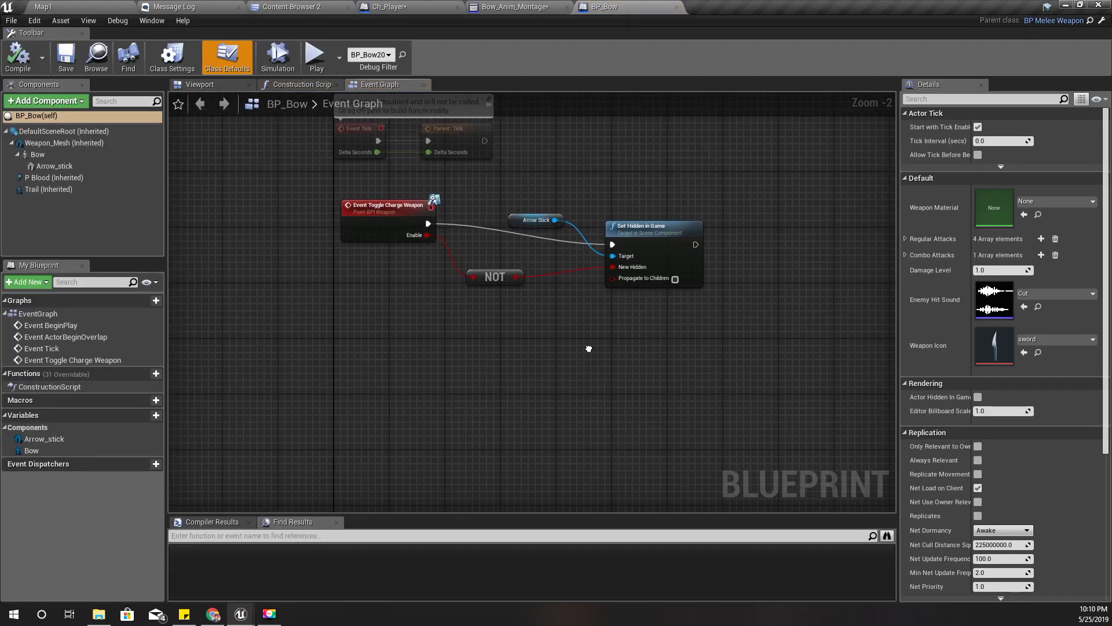
scroll(559, 365, "up", 1)
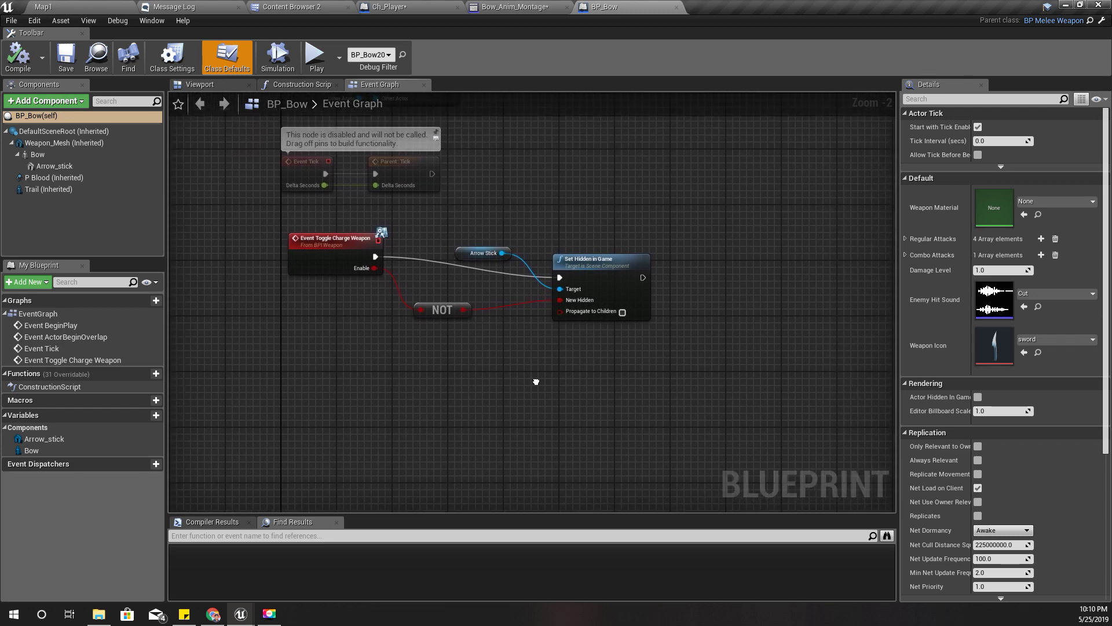
scroll(406, 405, "up", 1)
right_click_drag(313, 336, 315, 357)
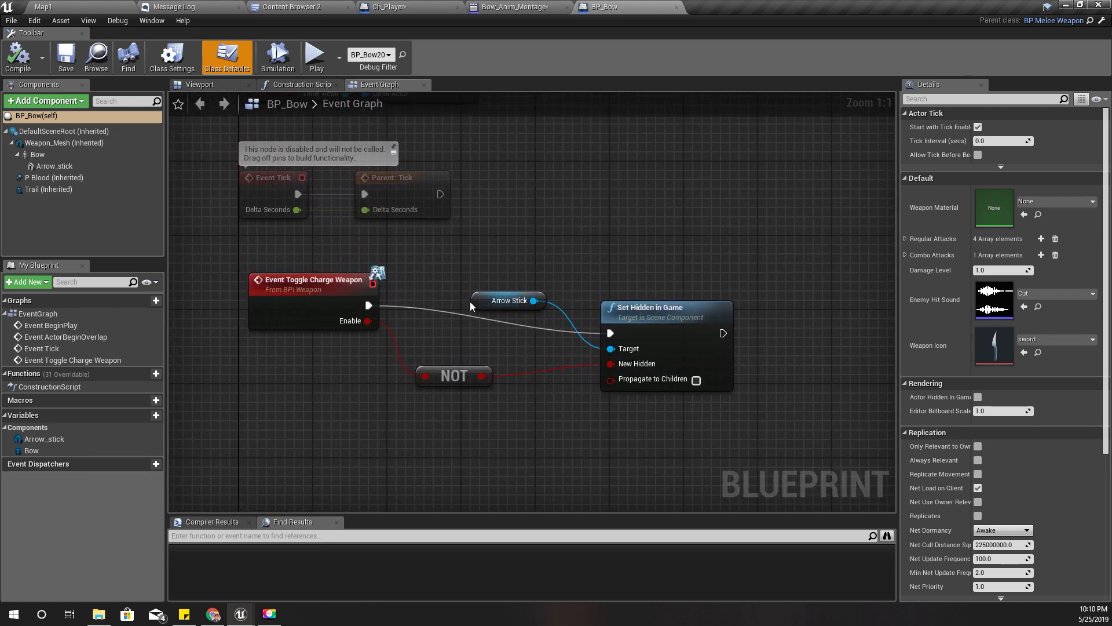
left_click_drag(476, 301, 459, 339)
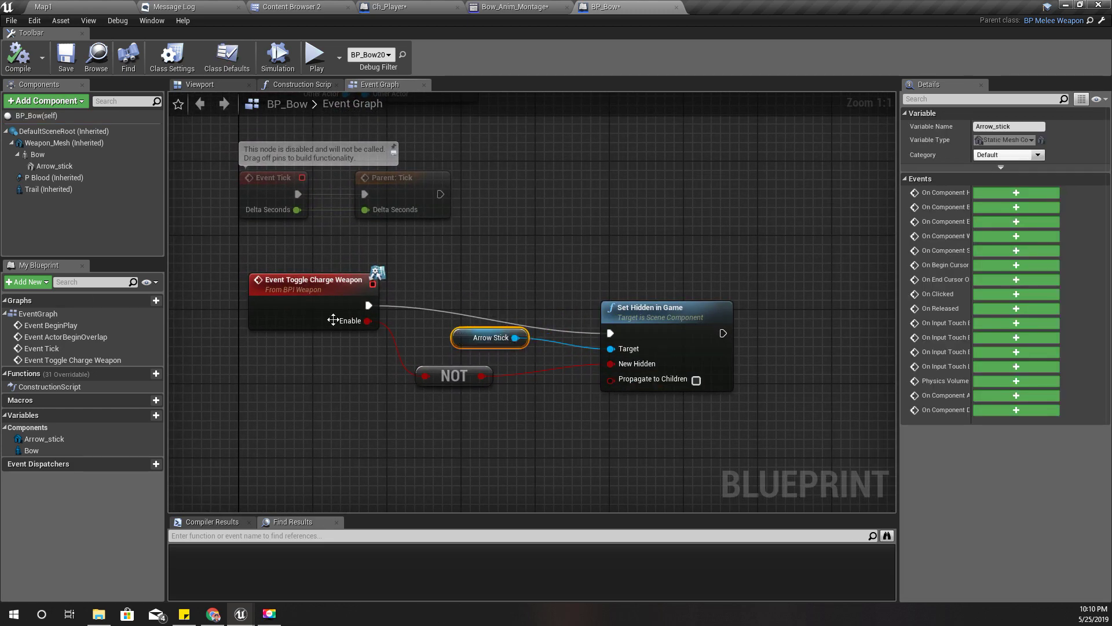
right_click_drag(556, 433, 442, 356)
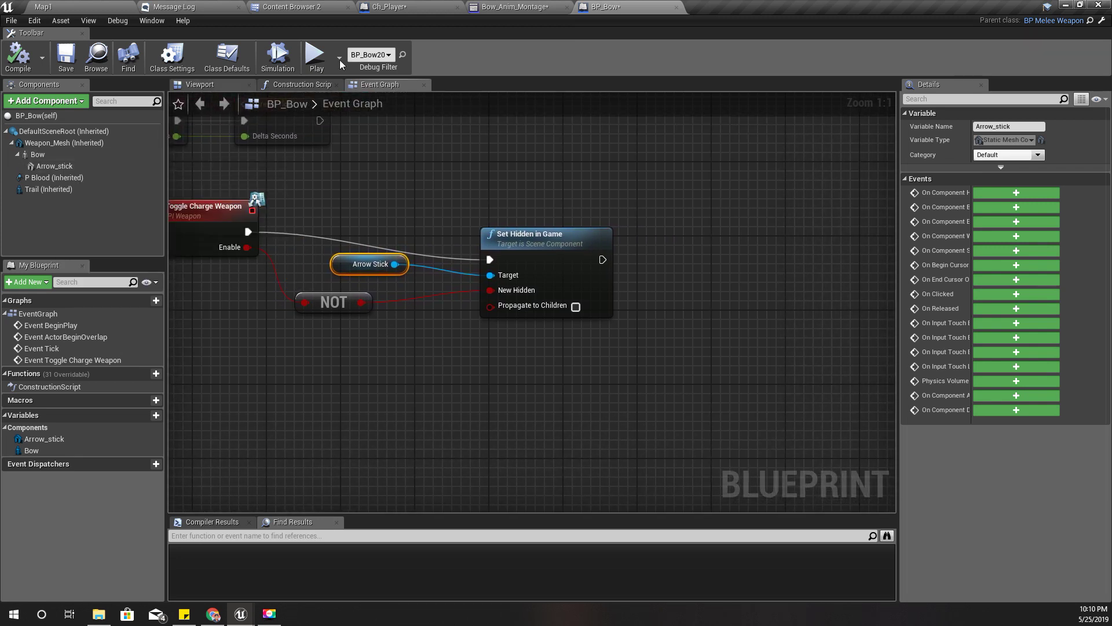
left_click(235, 84)
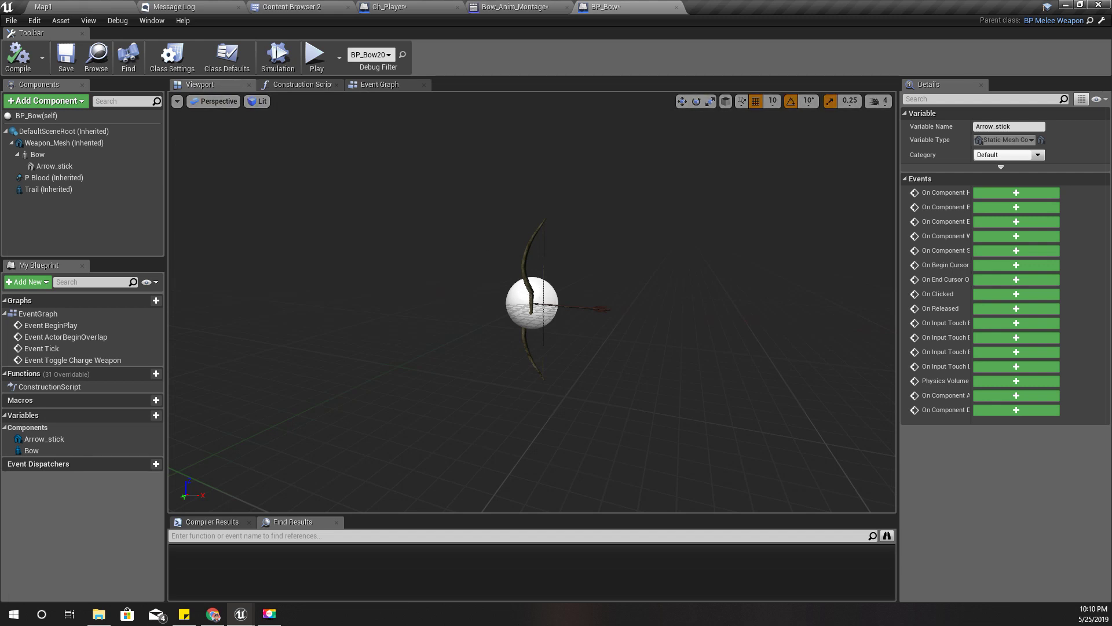
left_click(375, 84)
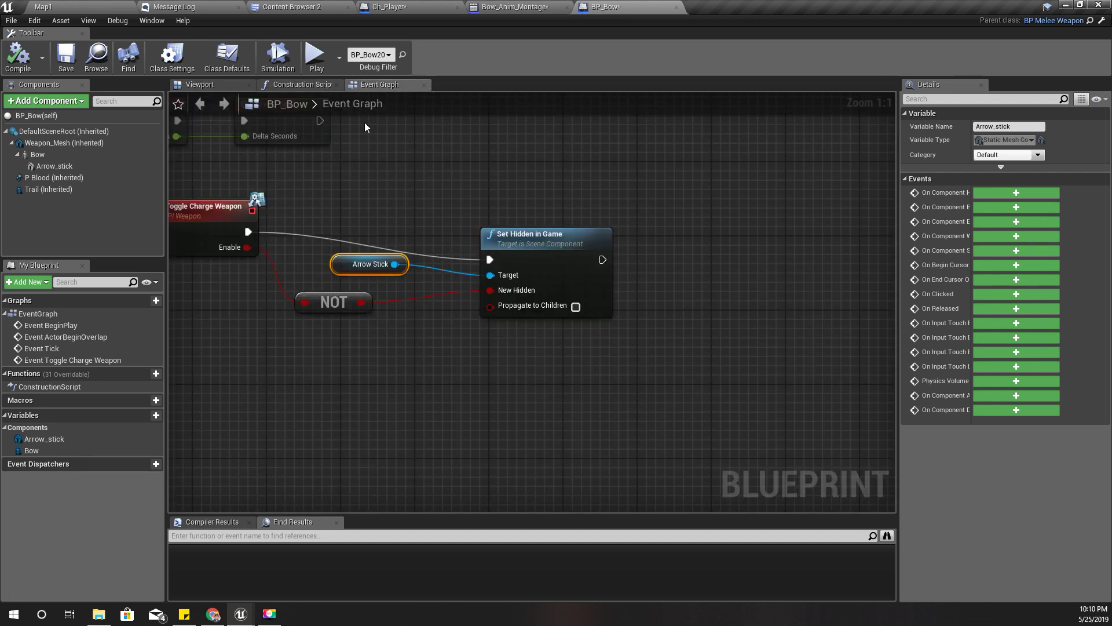
Step: Add a Play Montage node on Bow after Set Hidden in Game, playing Bow_Anim_Montage
left_click_drag(43, 155, 630, 338)
type("play anima")
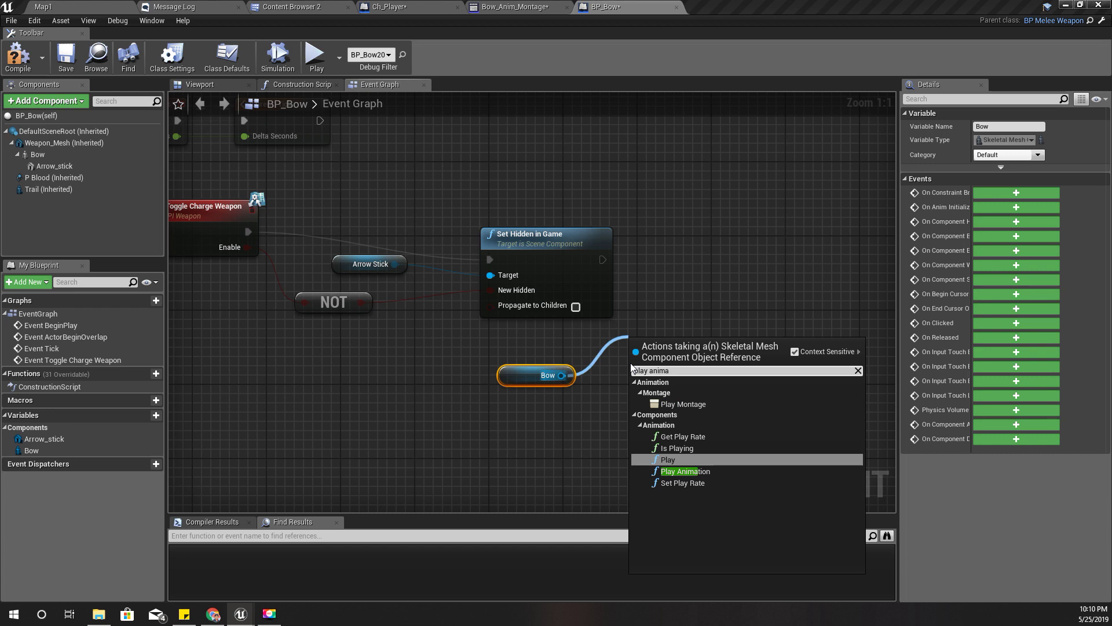
left_click(682, 402)
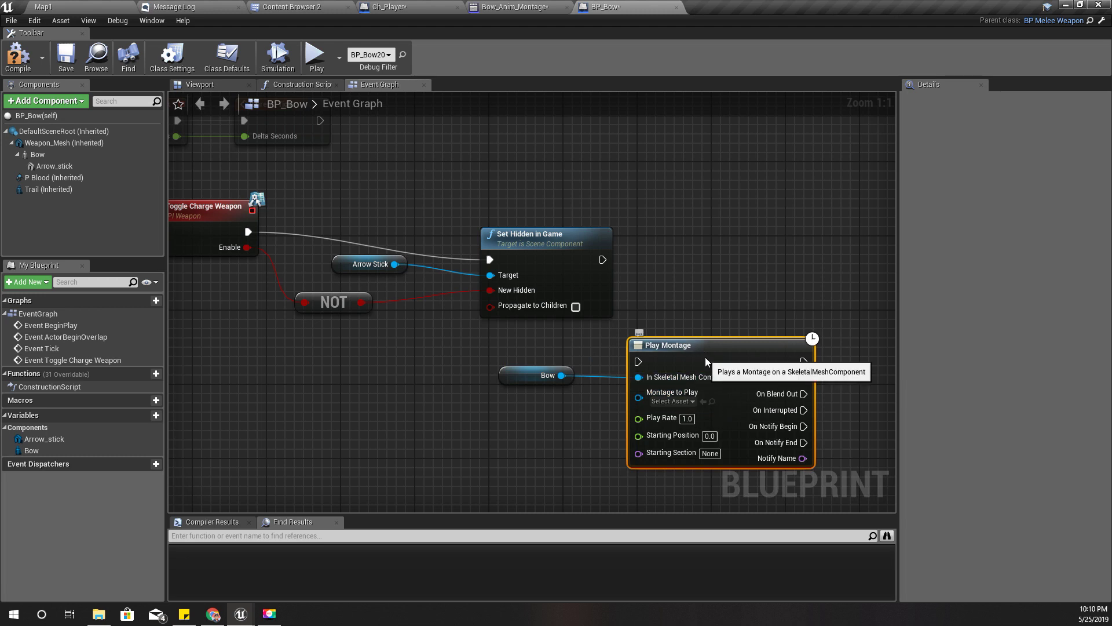
left_click_drag(704, 355, 751, 253)
left_click_drag(684, 260, 602, 260)
right_click_drag(638, 427, 423, 438)
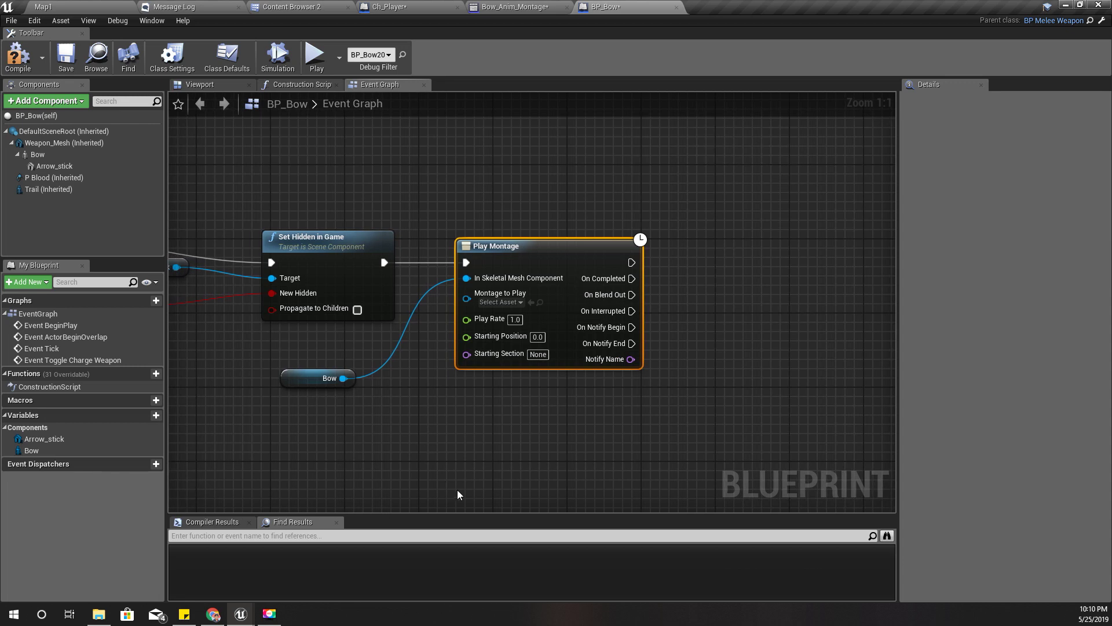
left_click(502, 302)
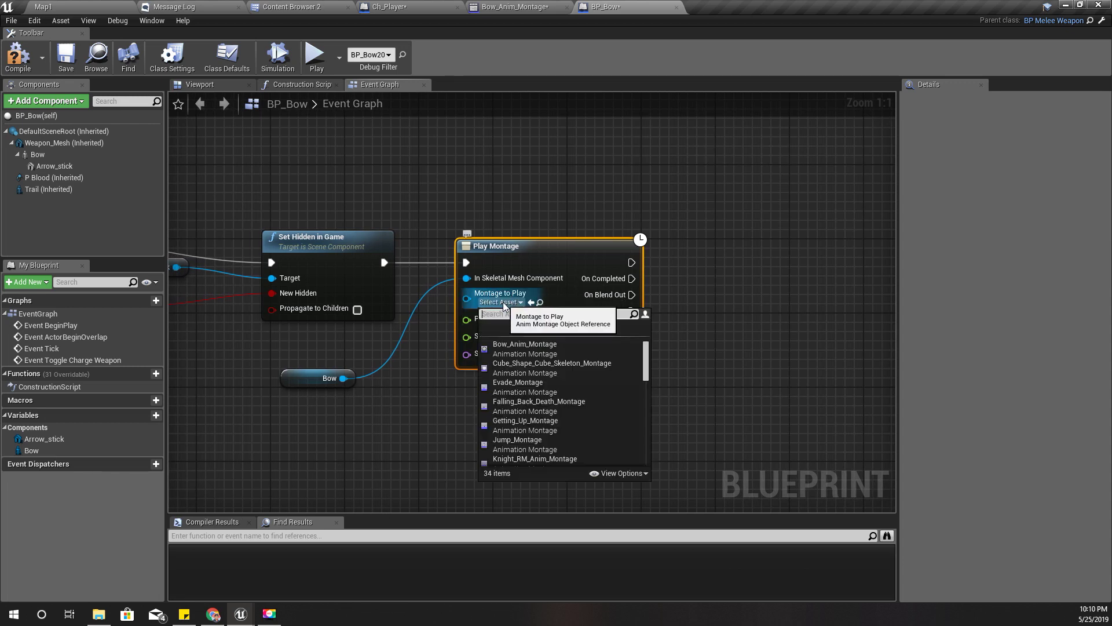
left_click(509, 345)
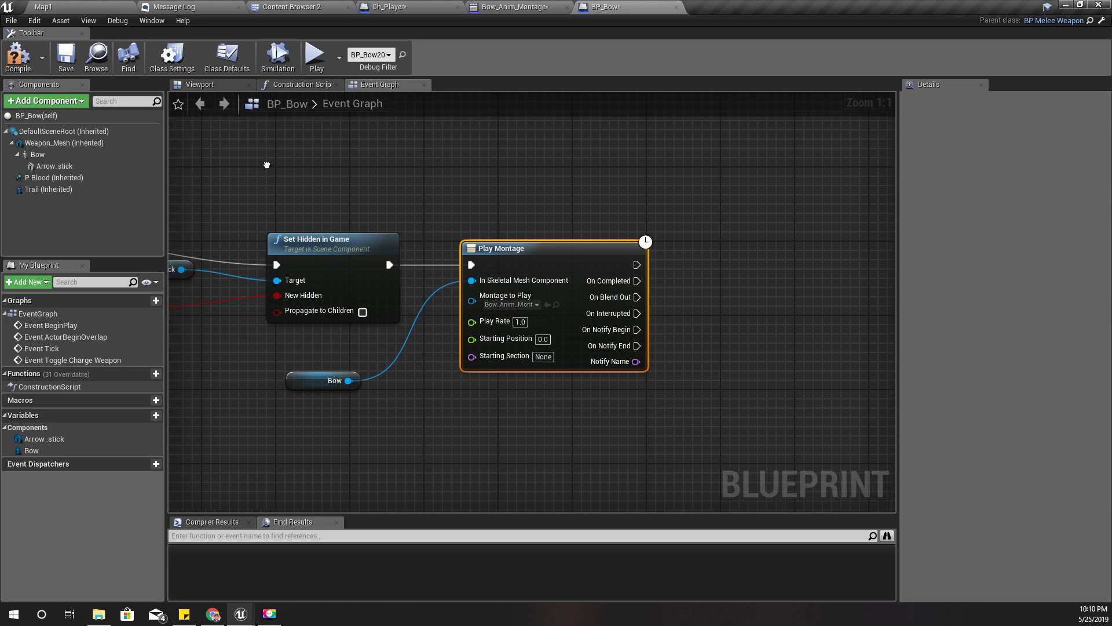
right_click_drag(266, 166, 419, 149)
Step: Play-test Map1 full-screen, switch the character to the bow with key 2, then stop
left_click(88, 5)
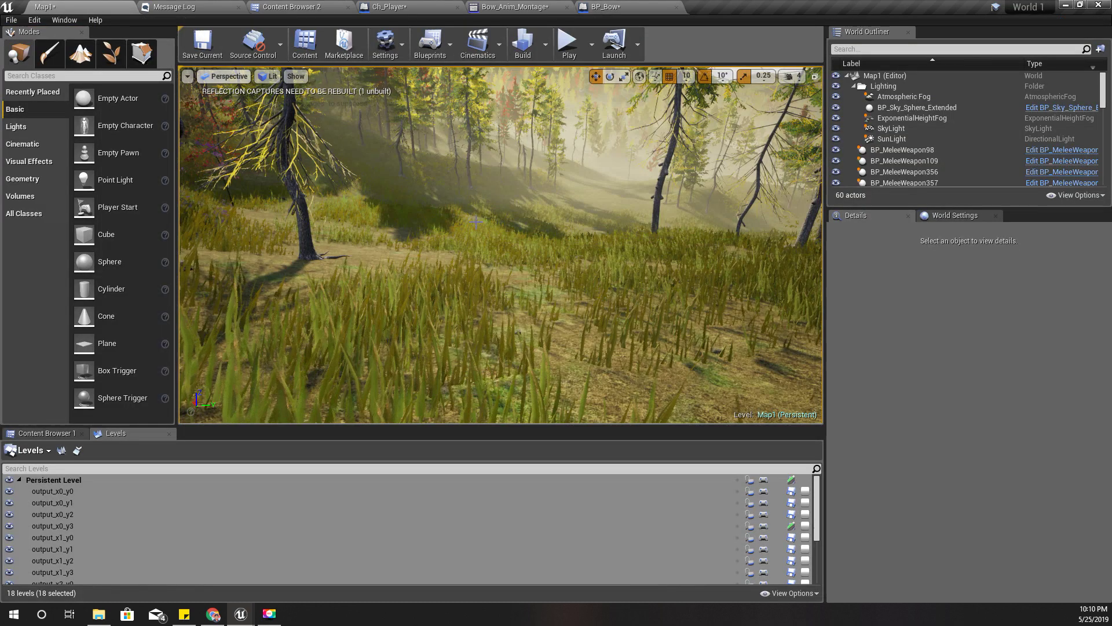
key("F11")
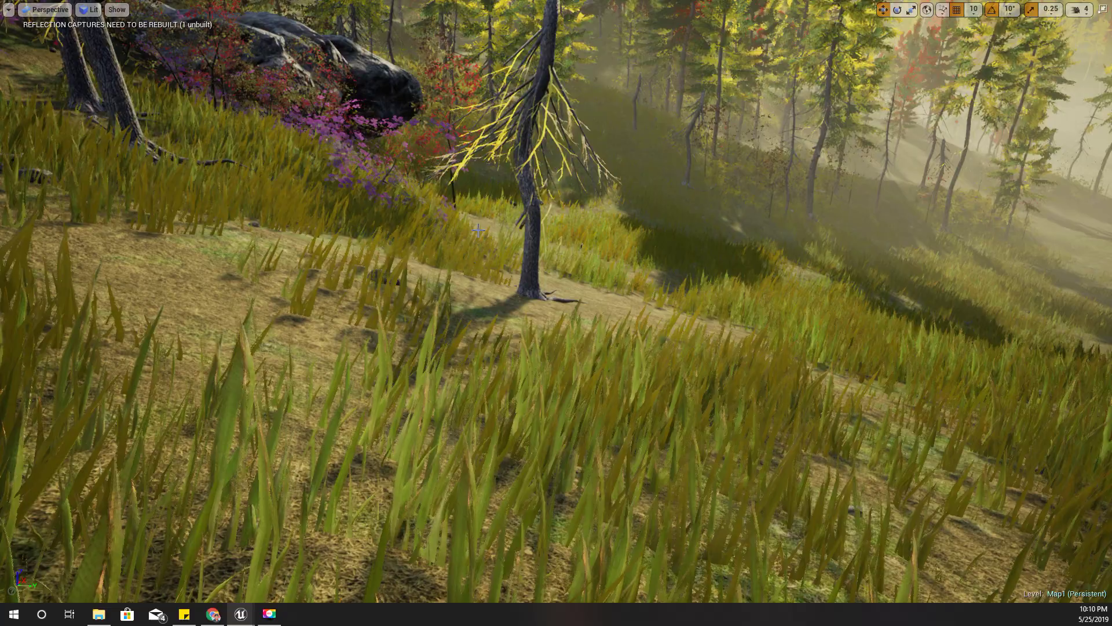
key("alt+p")
left_click(530, 318)
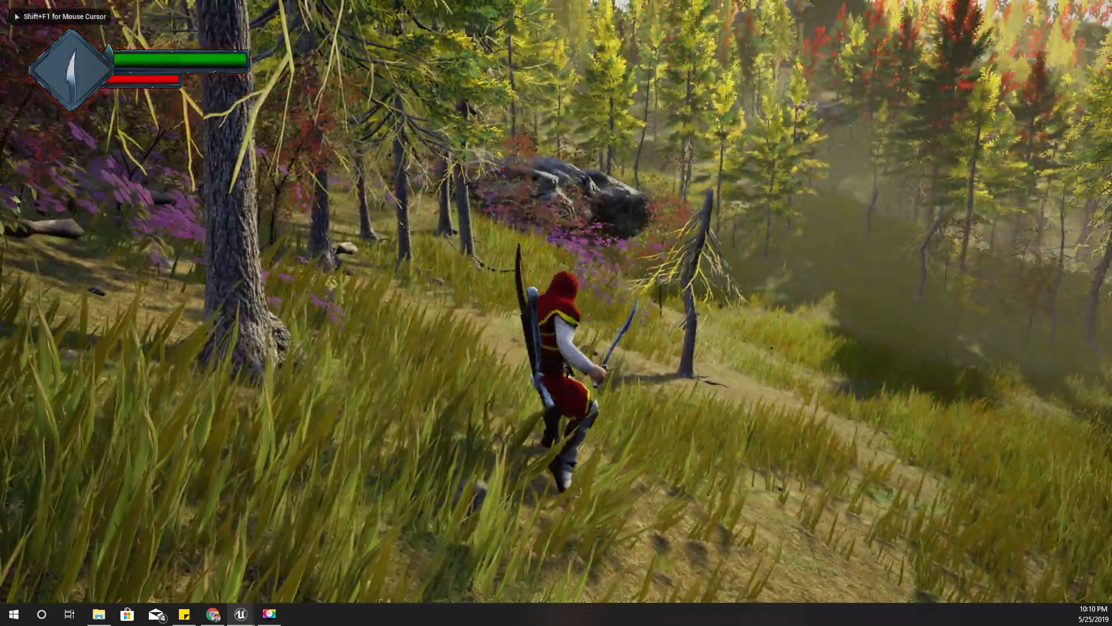
key("2")
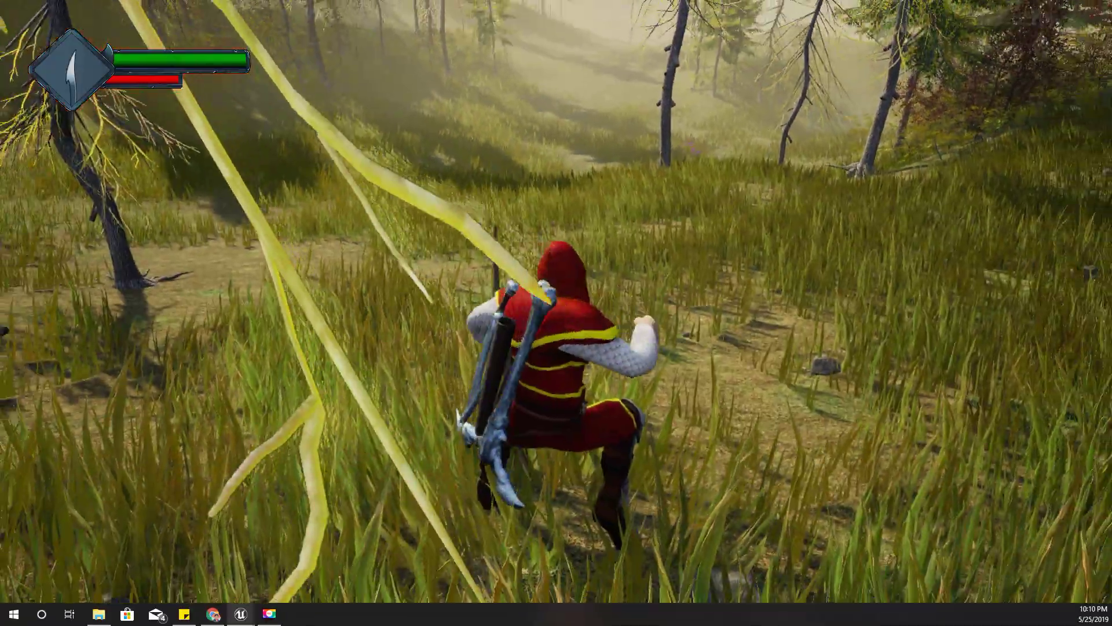
key("Escape")
key("F11")
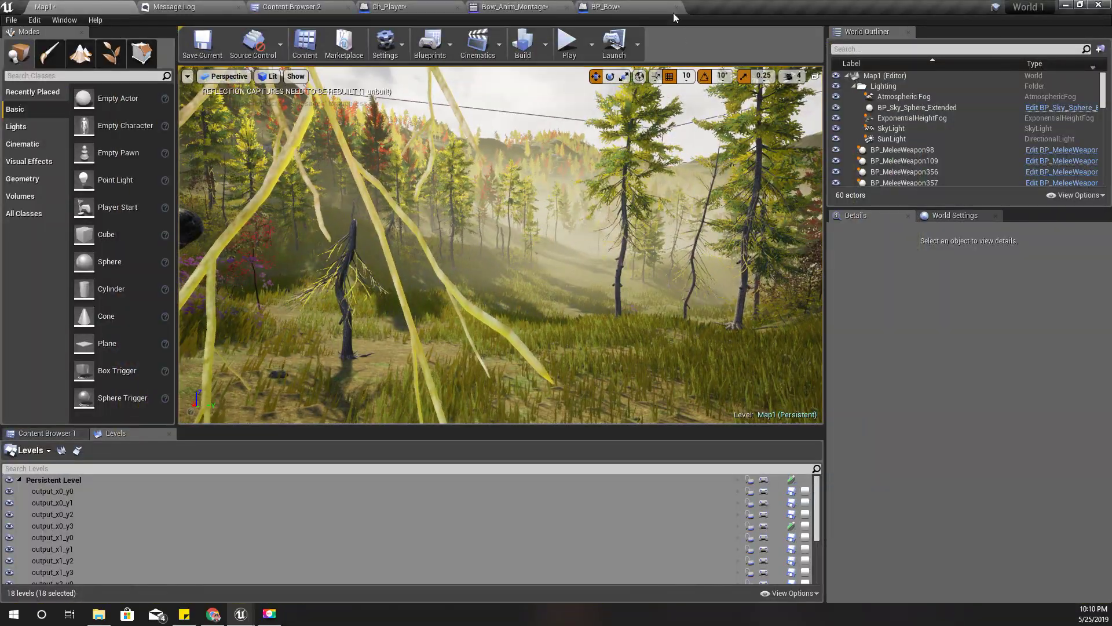
Step: In BP_Bow's Event Graph, bring the Play Montage node into view and shift it right
left_click(613, 7)
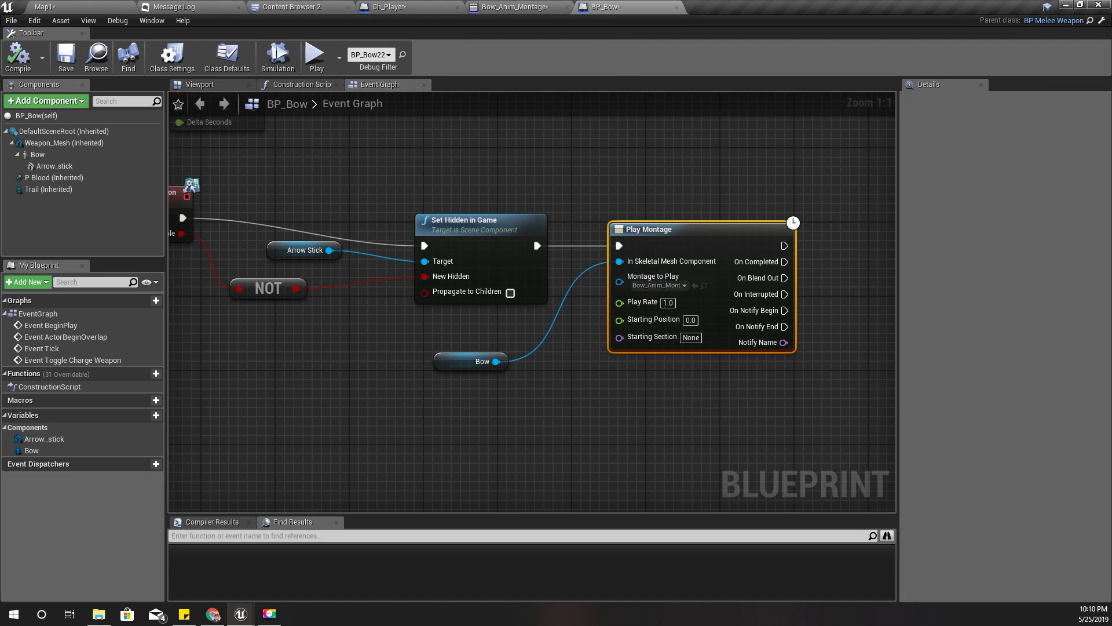
right_click_drag(366, 387, 527, 381)
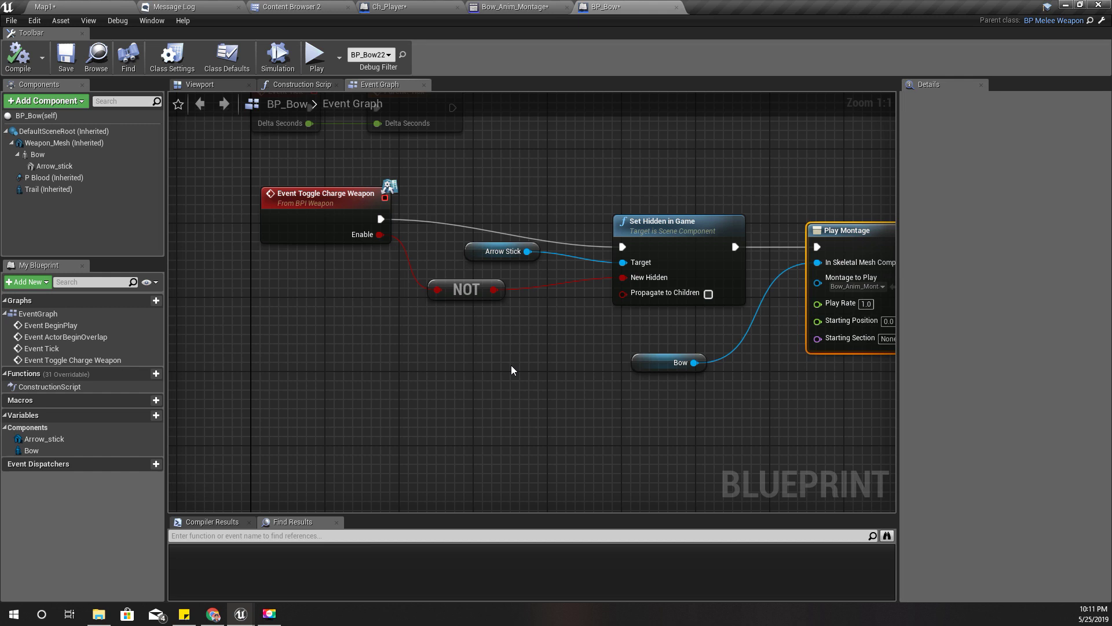
right_click_drag(511, 369, 228, 366)
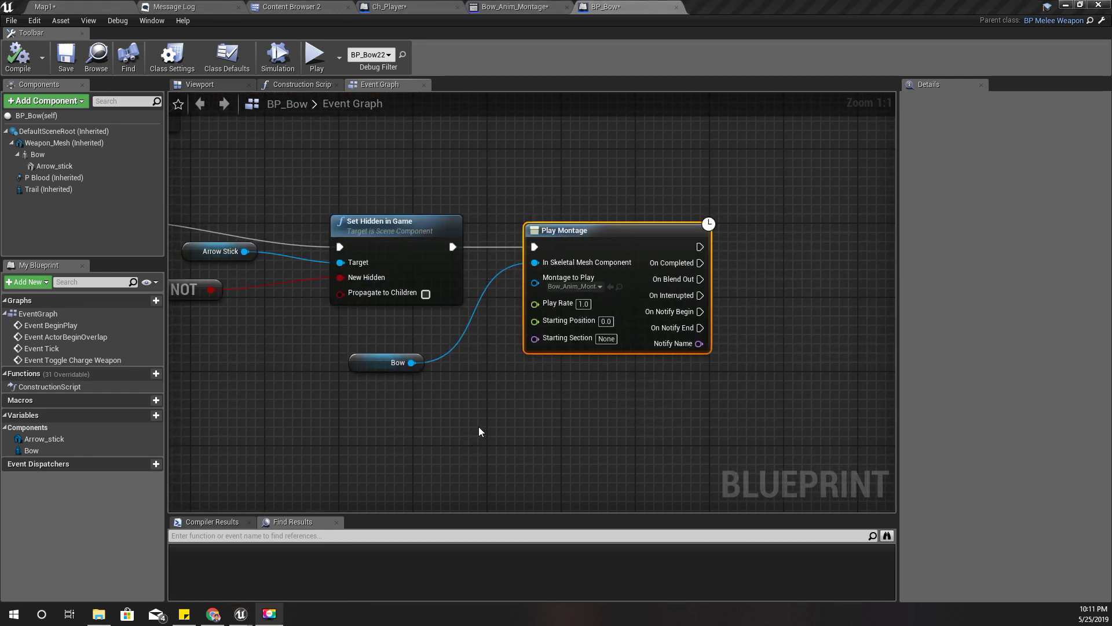
right_click_drag(479, 432, 442, 447)
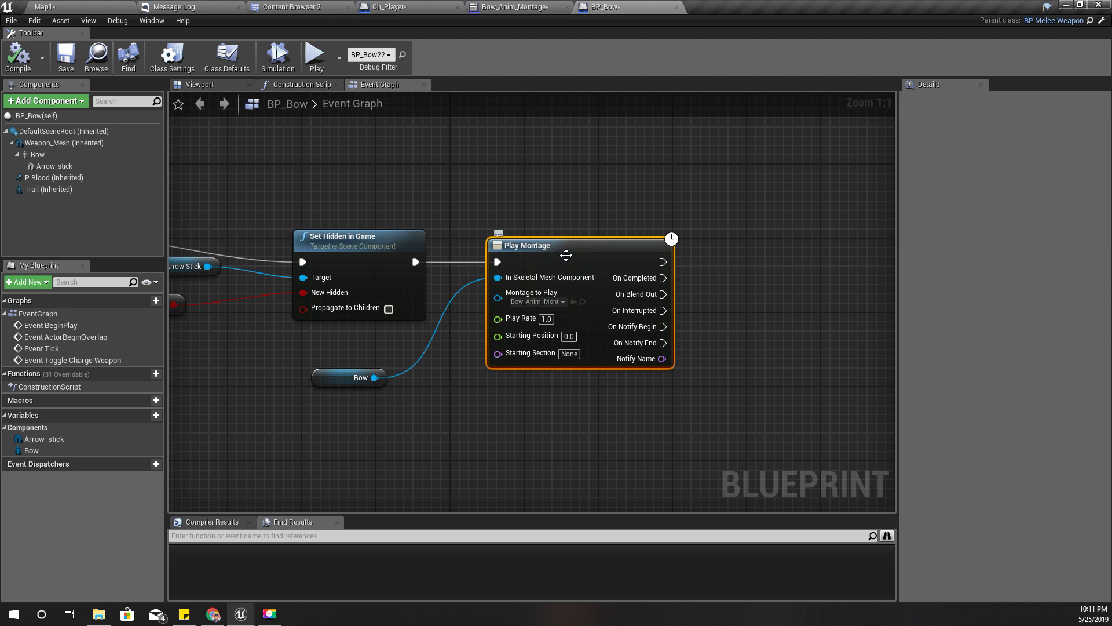
right_click_drag(467, 416, 490, 427)
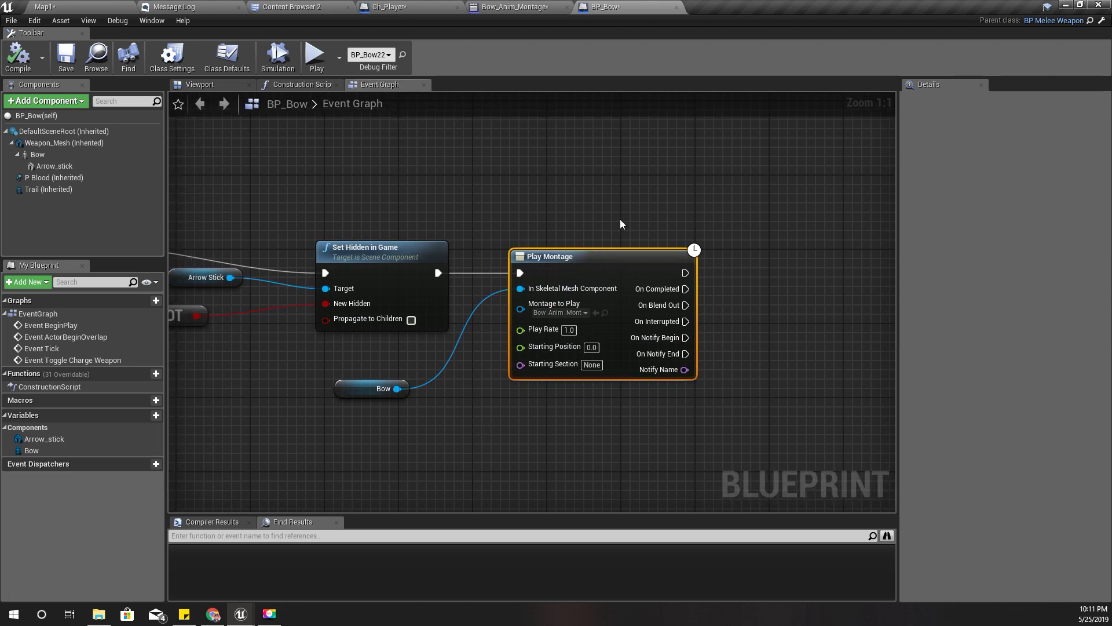
left_click_drag(587, 275, 644, 269)
Step: Delete Play Montage and add a Play Animation node on Bow beside Set Hidden in Game
key("Delete")
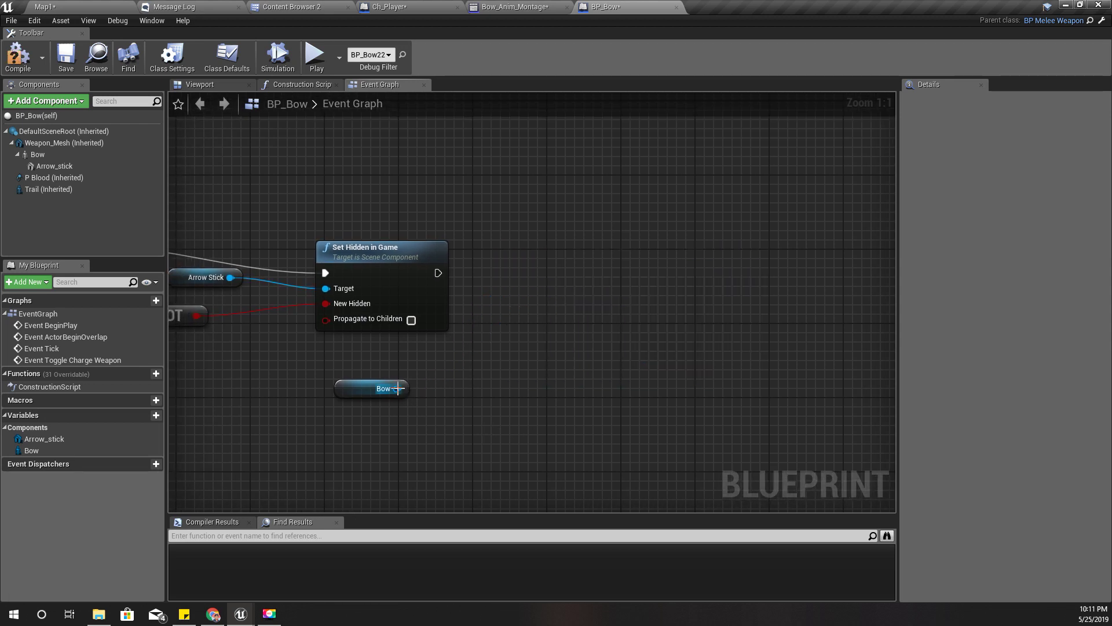
left_click_drag(397, 388, 481, 387)
type("pl")
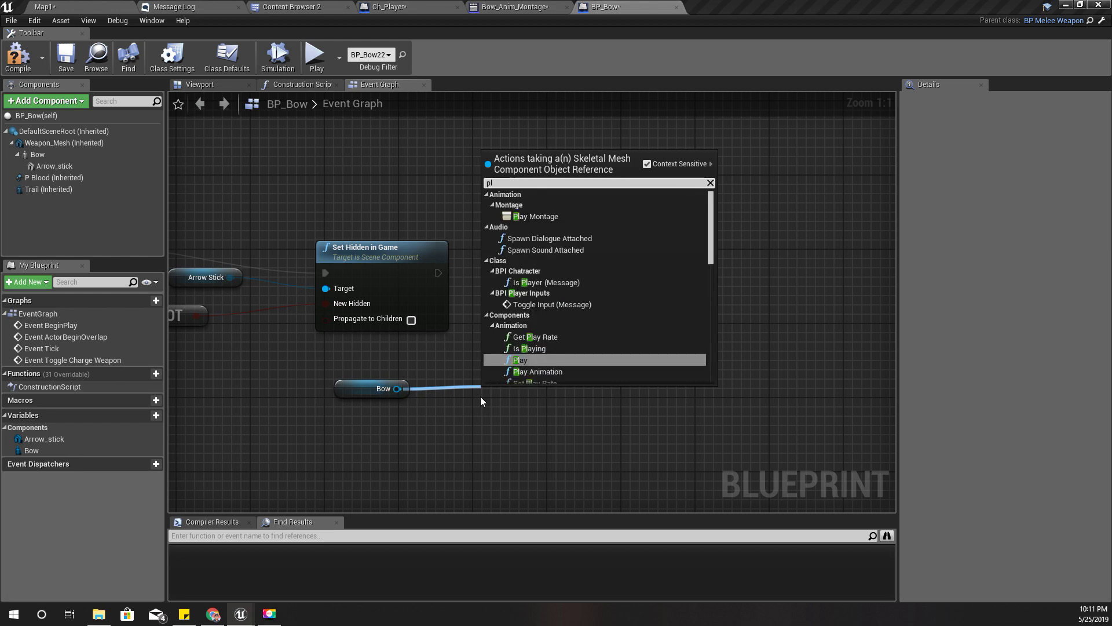
type("ay ani")
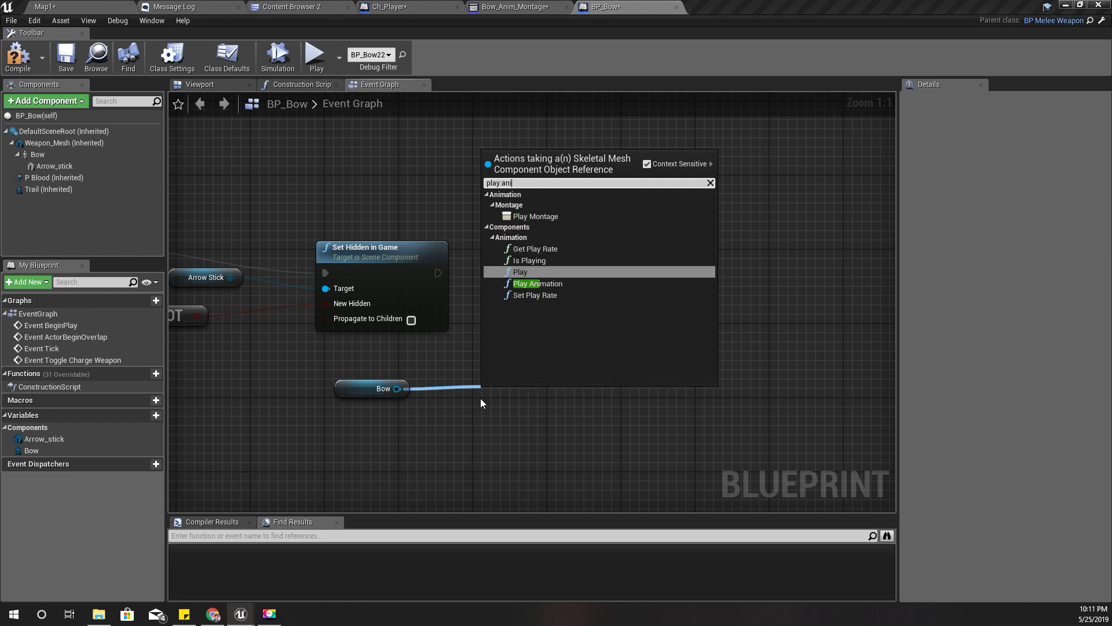
type("m")
key("Down")
key("Return")
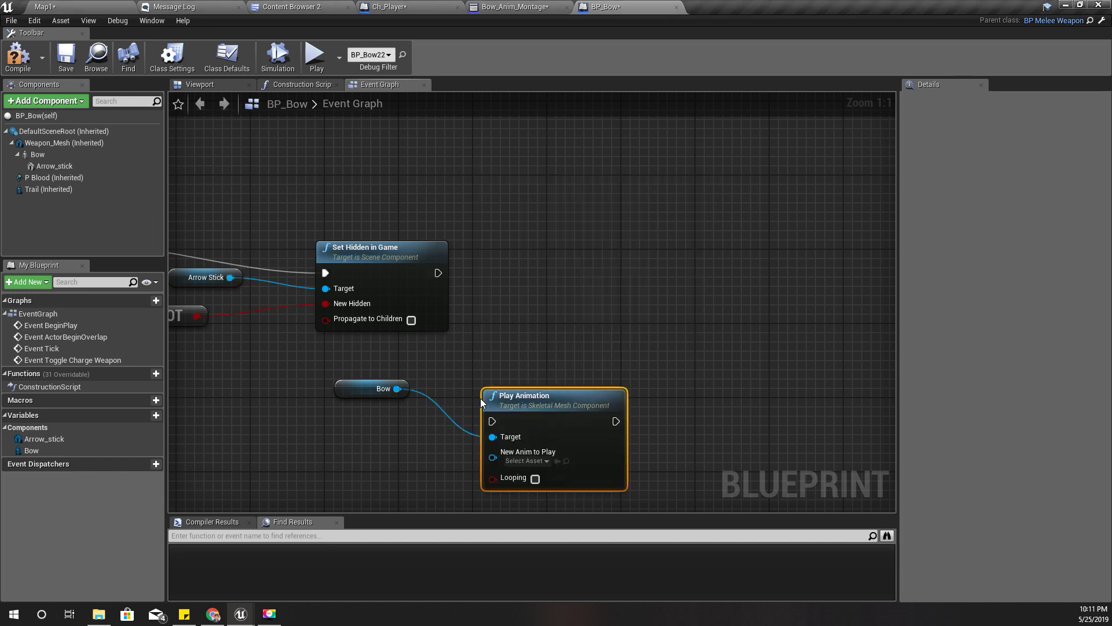
left_click_drag(527, 419, 437, 273)
Step: Set the node's New Anim to Play to Bow_Anim_Montage and tidy the node layout
left_click(592, 323)
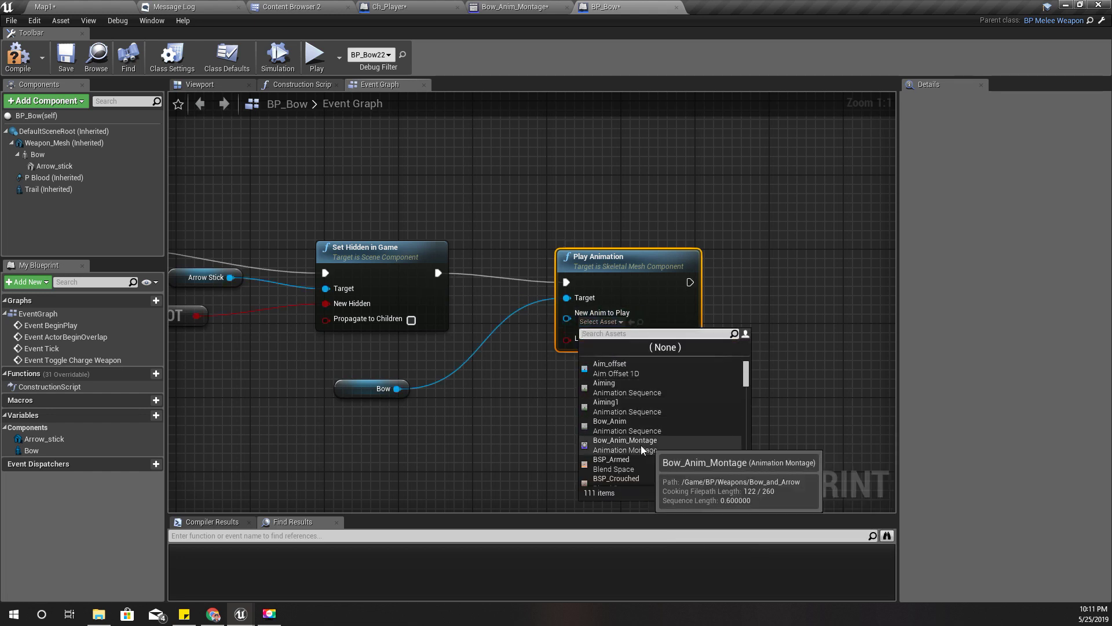
left_click(659, 449)
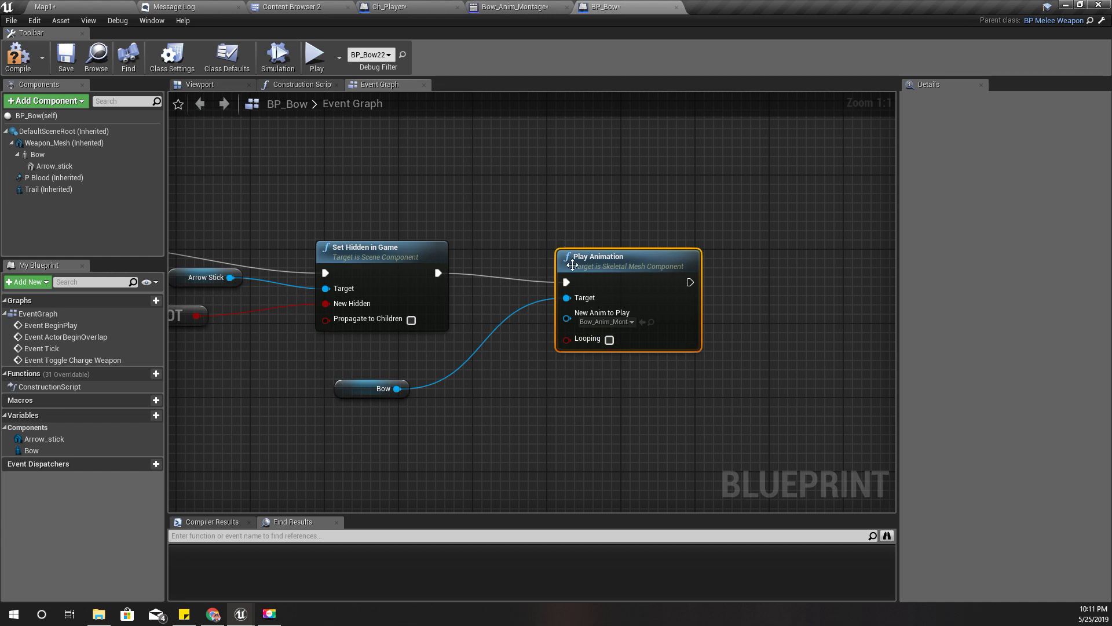
left_click_drag(603, 259, 668, 258)
left_click_drag(353, 393, 432, 396)
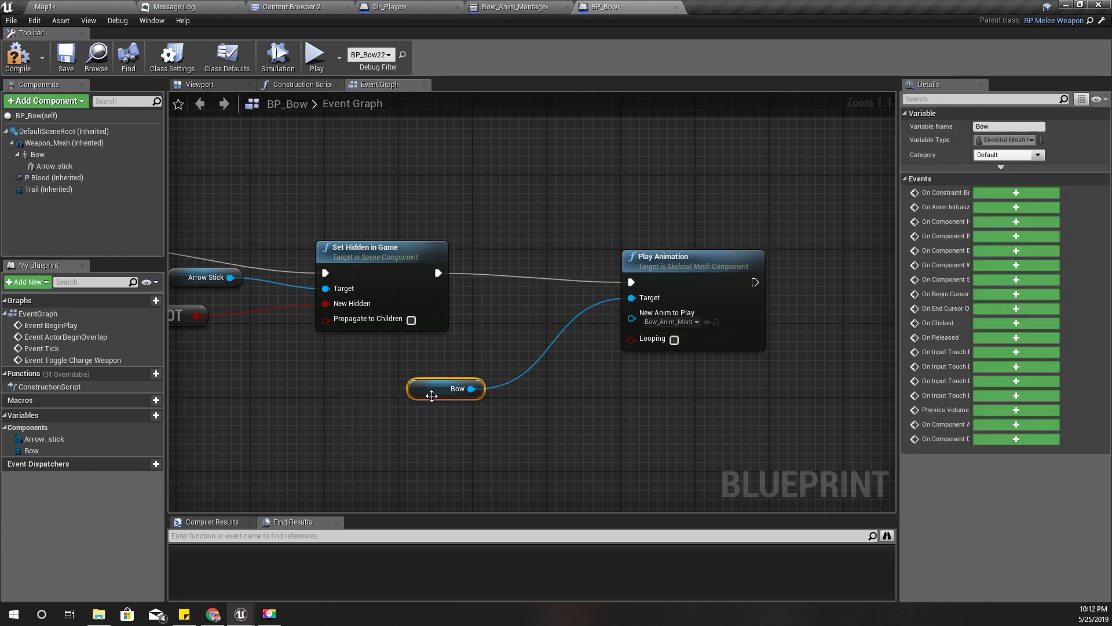
left_click_drag(676, 271, 705, 252)
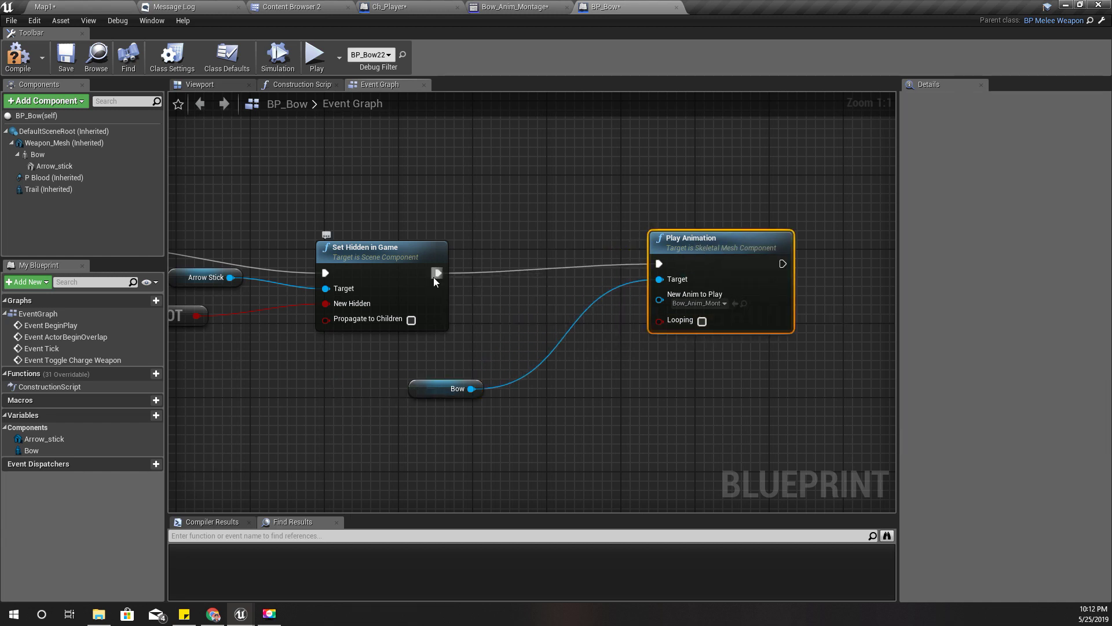
Step: Insert a Branch after Set Hidden in Game with Toggle Charge Weapon's Enable as its Condition
left_click_drag(437, 273, 474, 282)
type("branch")
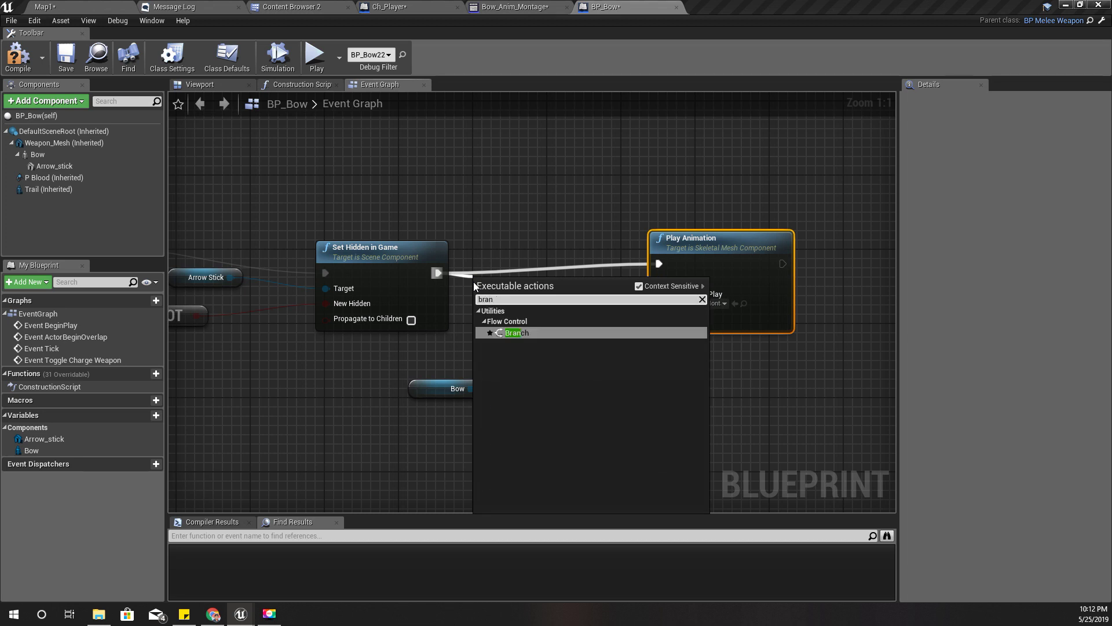
key("Return")
left_click_drag(549, 274, 578, 228)
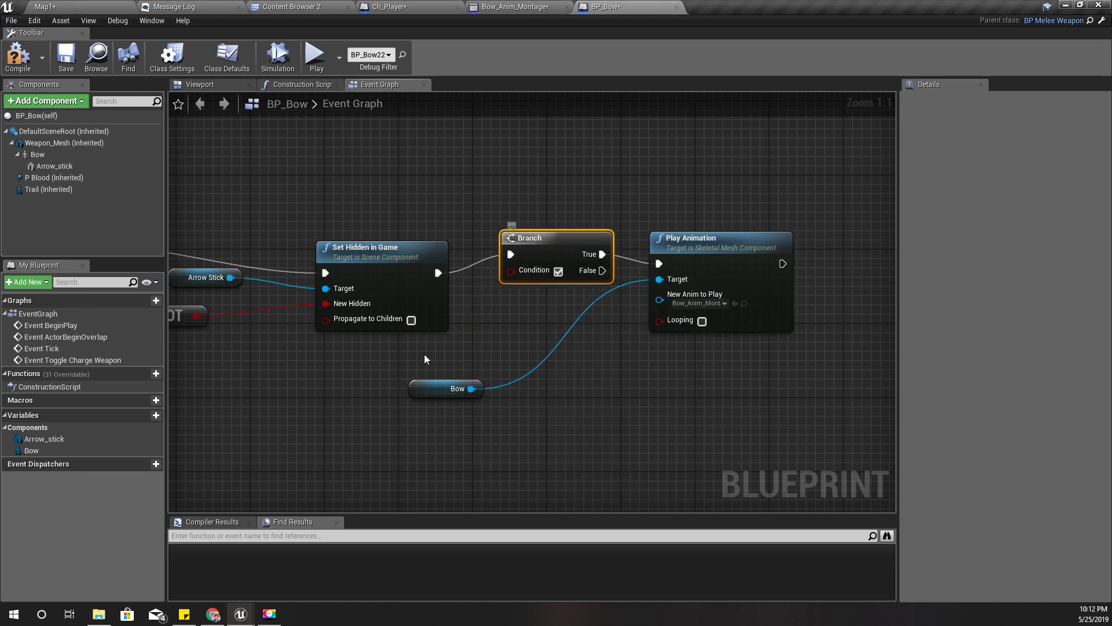
right_click_drag(338, 384, 538, 377)
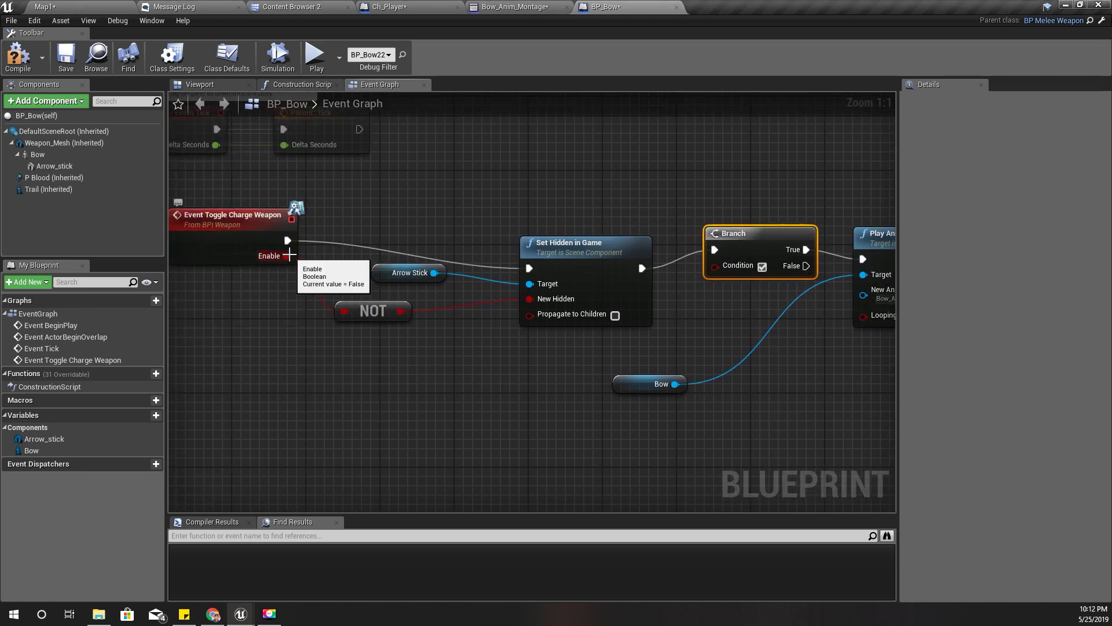
left_click_drag(292, 254, 730, 269)
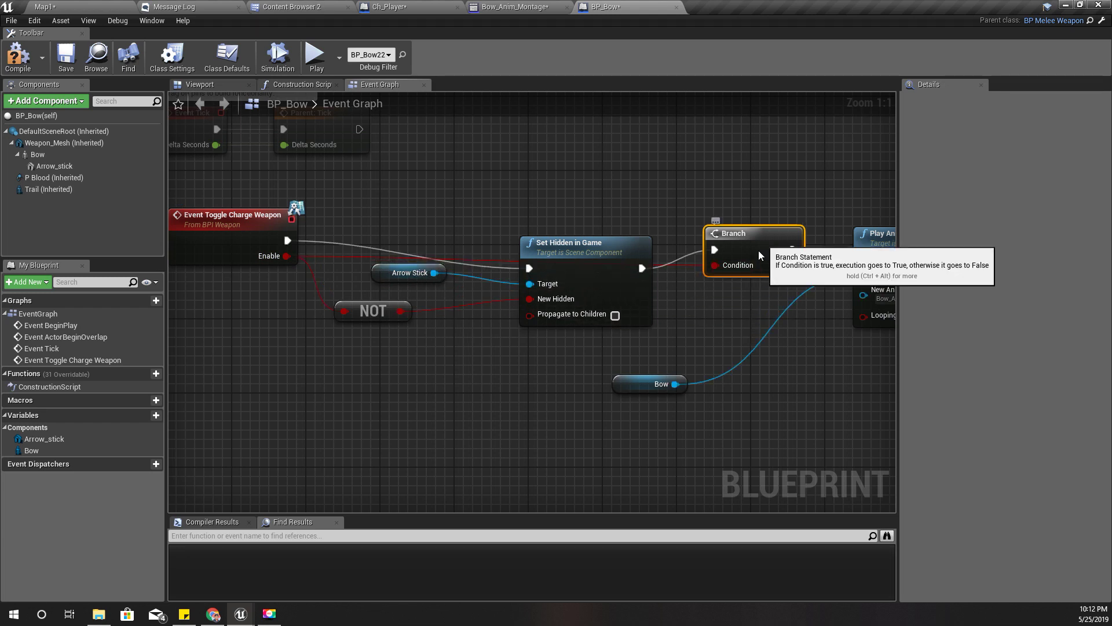
right_click_drag(844, 400, 711, 394)
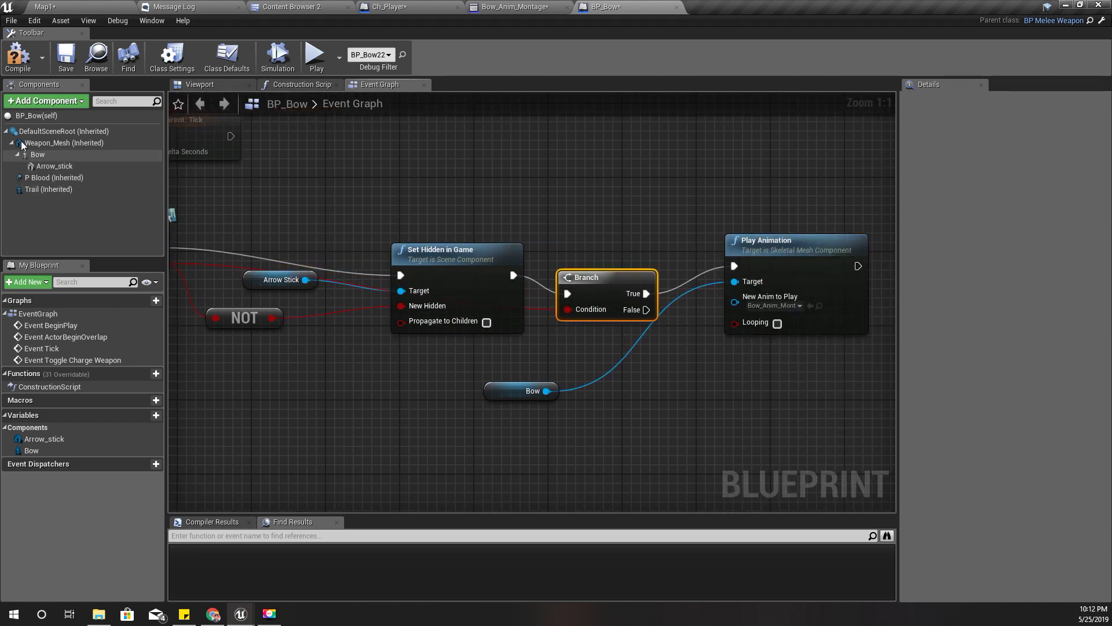
left_click(75, 5)
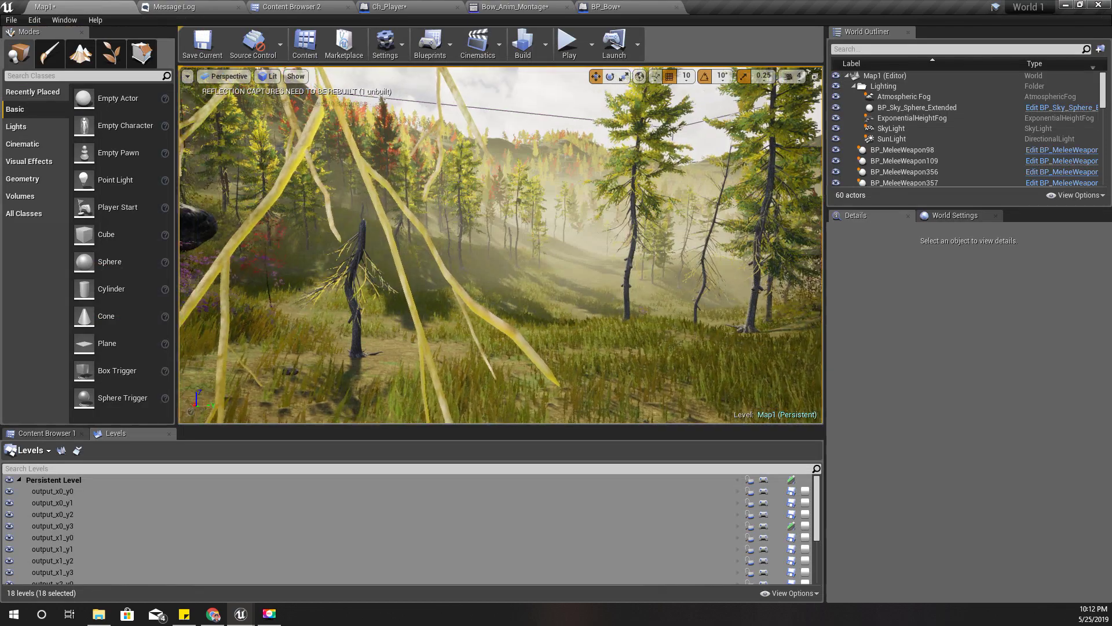
key("F11")
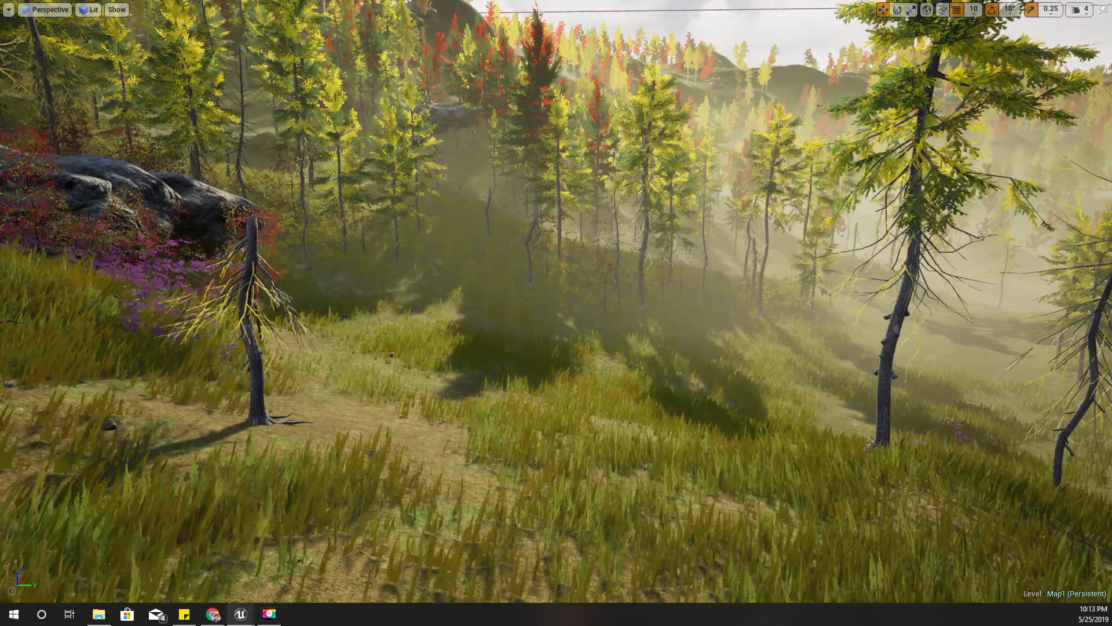
right_click_drag(756, 456, 698, 456)
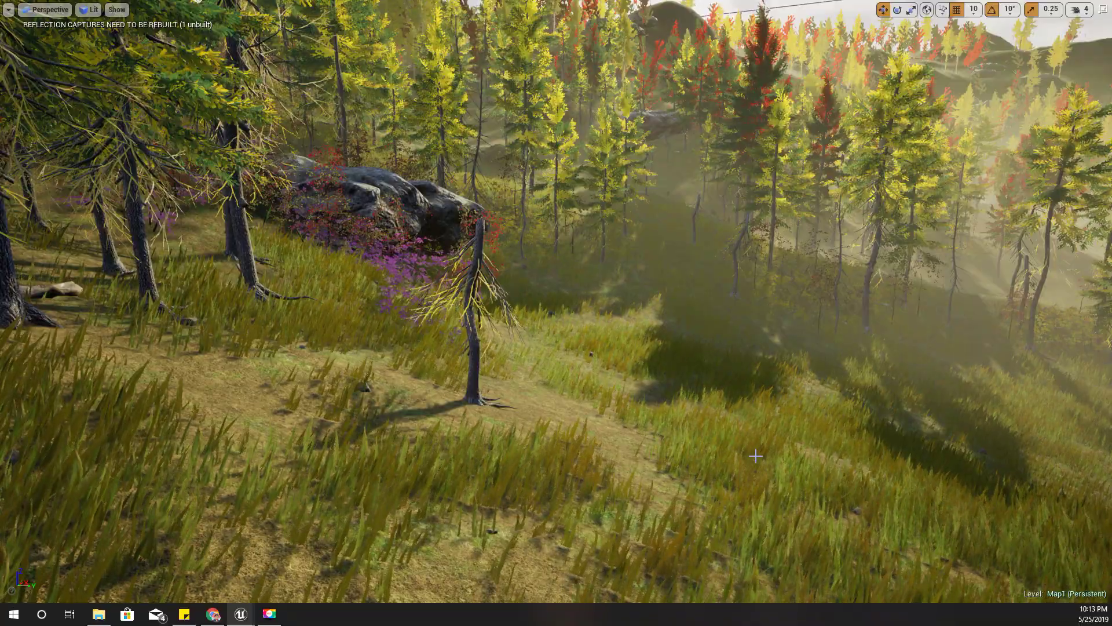
key("alt+p")
left_click(756, 456)
key("d")
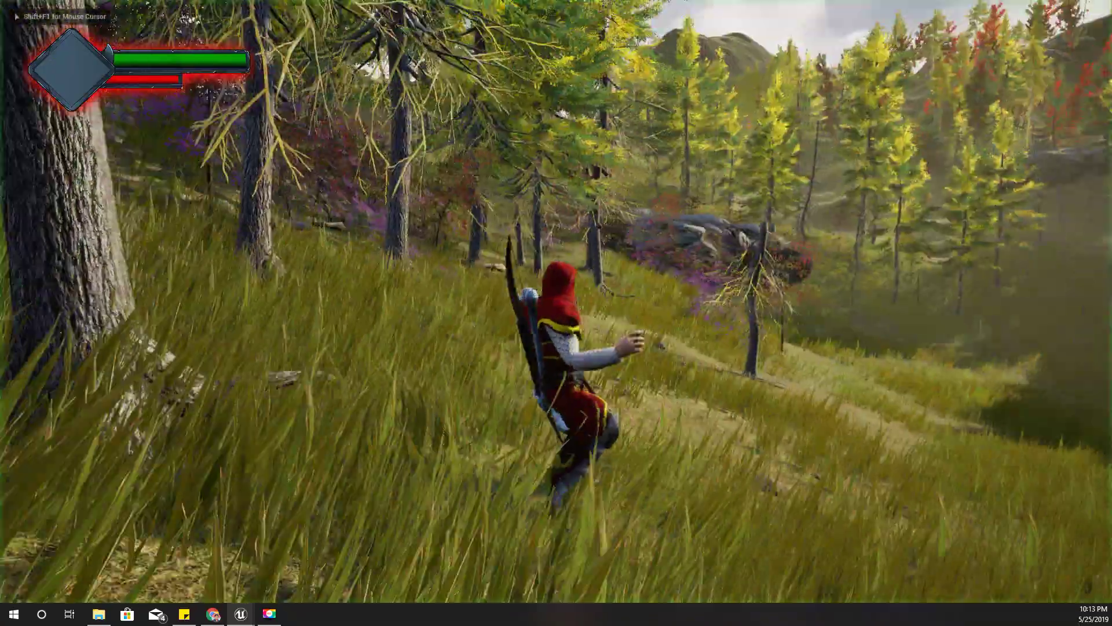
key("2")
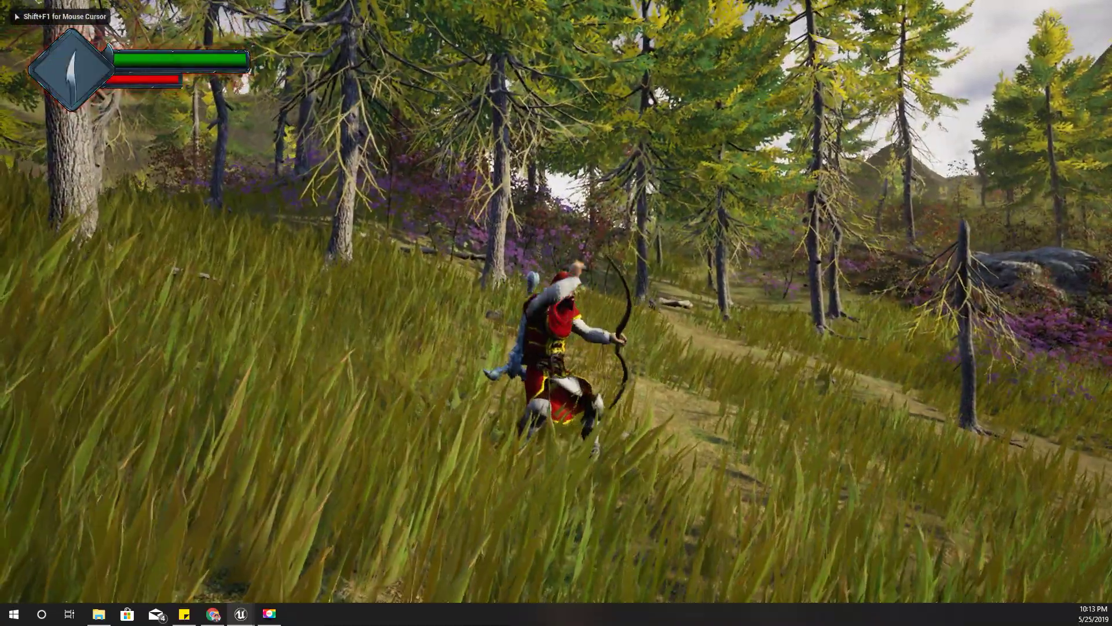
key("w")
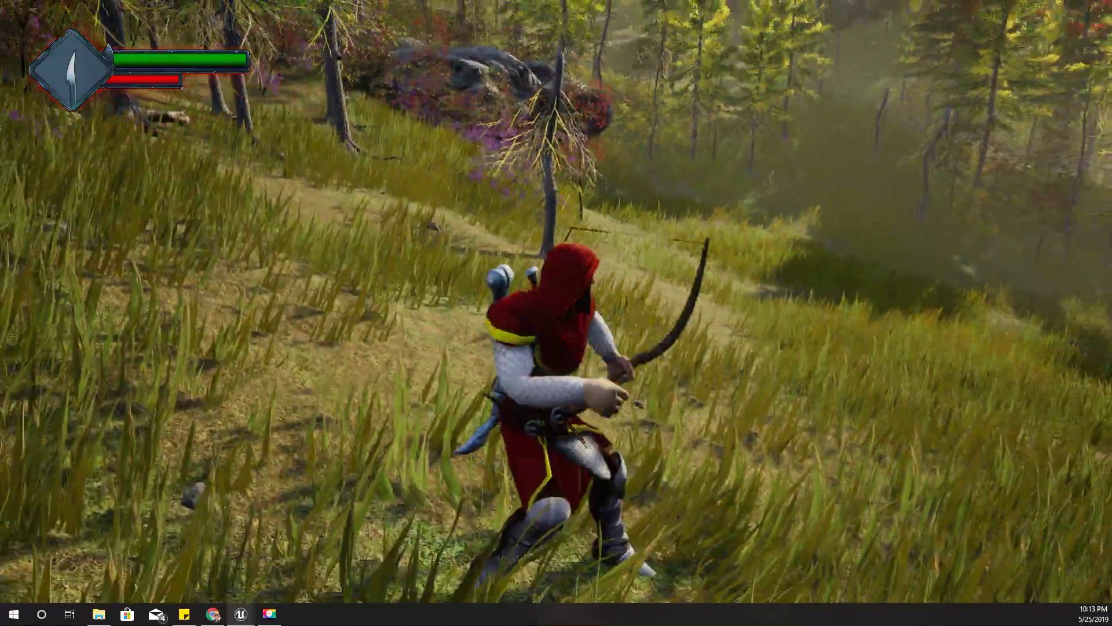
key("1")
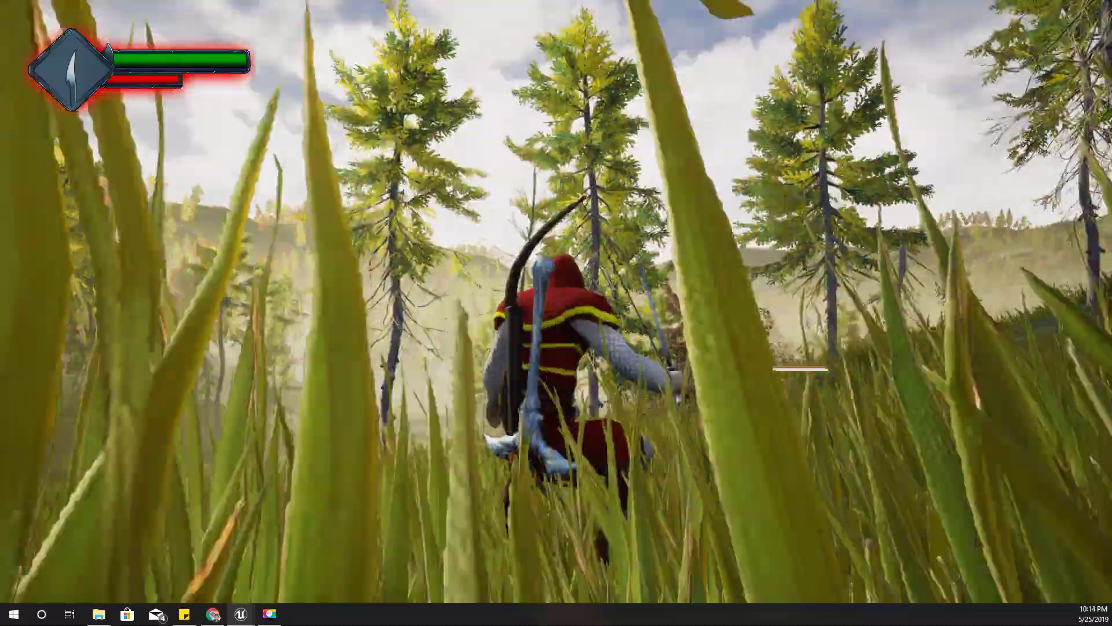
key("w")
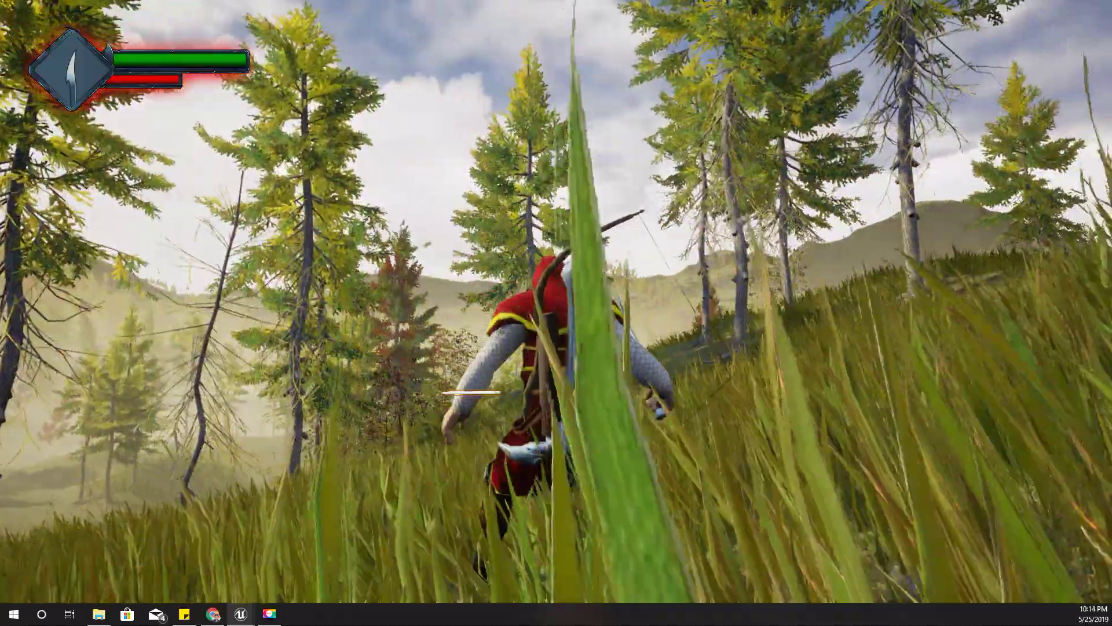
key("Escape")
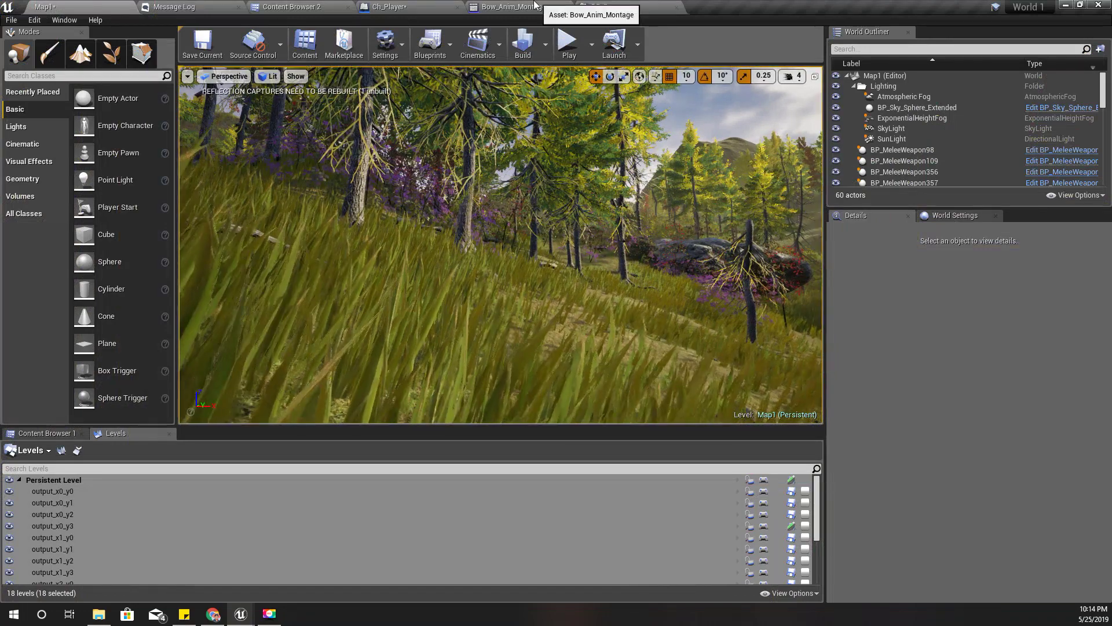
left_click(512, 7)
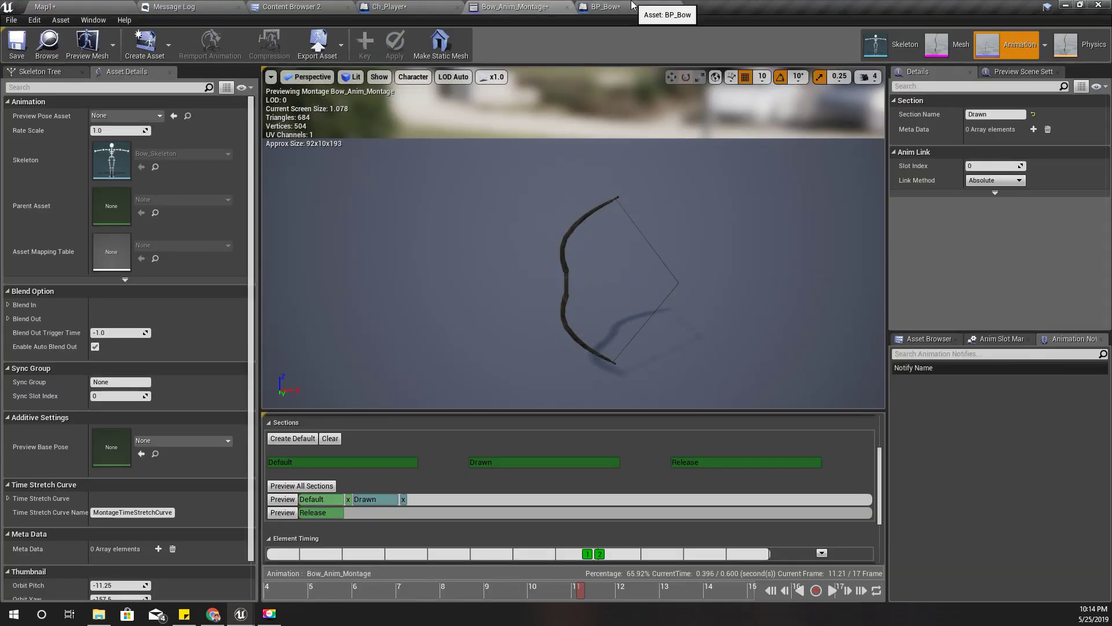
left_click(606, 6)
Step: Paste a copy of the Play Animation node below the first, off the Branch's False output
right_click_drag(665, 387, 503, 307)
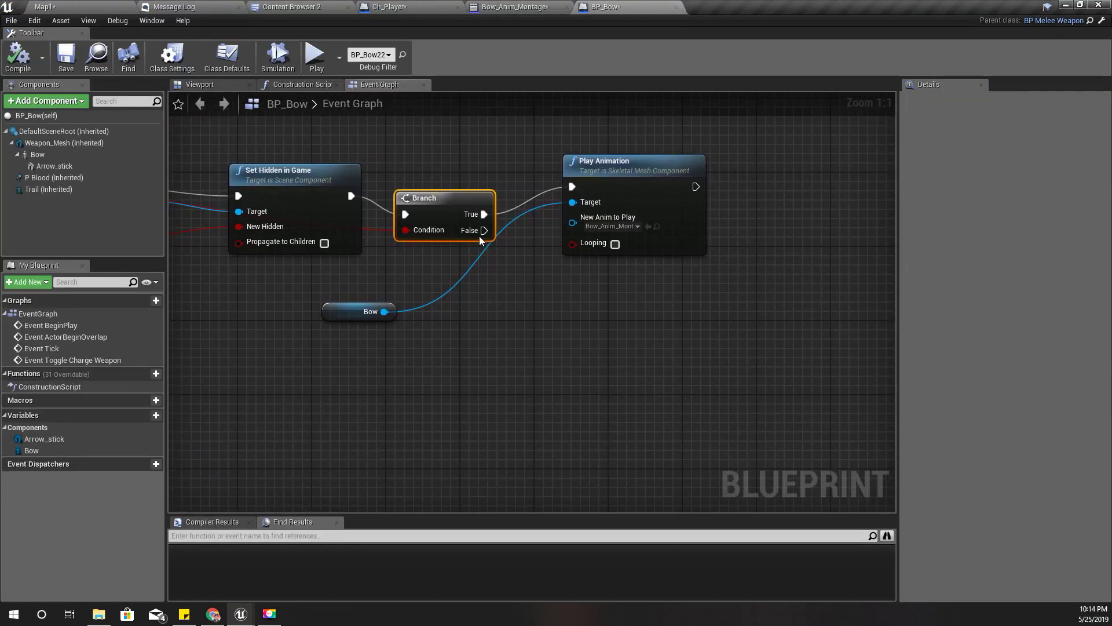
left_click_drag(480, 231, 538, 348)
type("play")
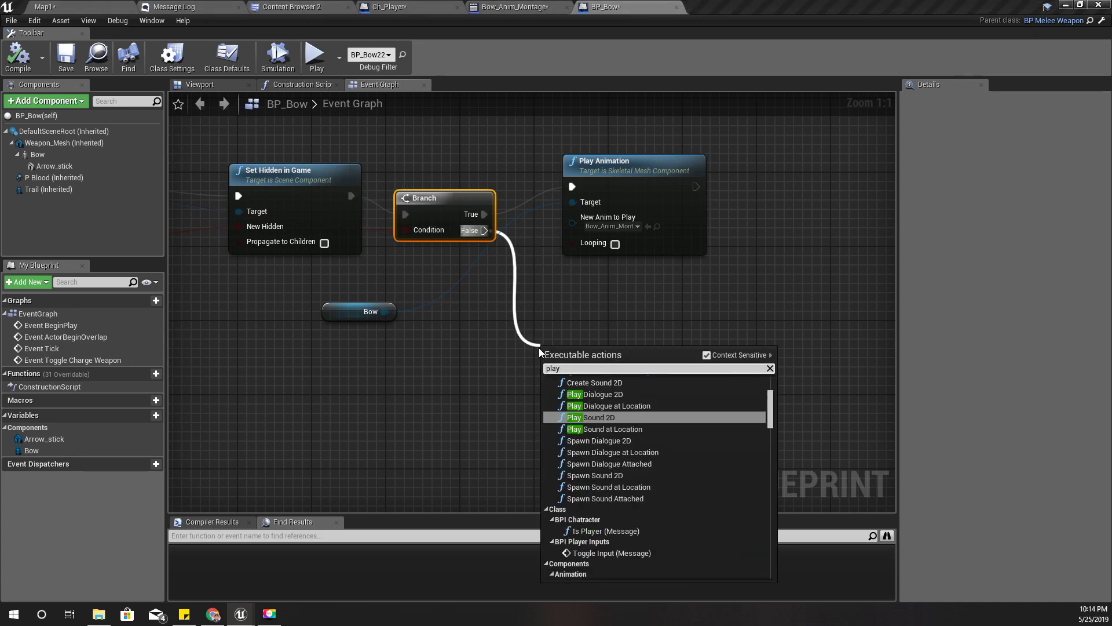
type(" anim")
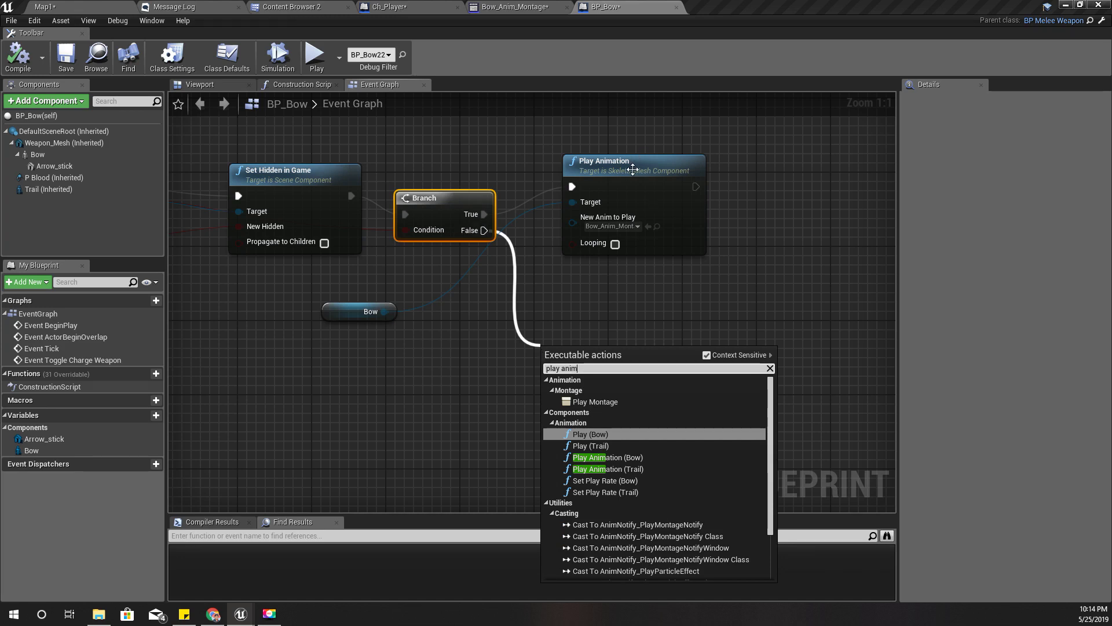
left_click(633, 169)
key("ctrl+c")
key("ctrl+v")
left_click_drag(709, 198, 619, 348)
Step: Wire Bow into the copy's Target, then bring up the Bow_Anim_Montage editor
left_click_drag(383, 313, 483, 230)
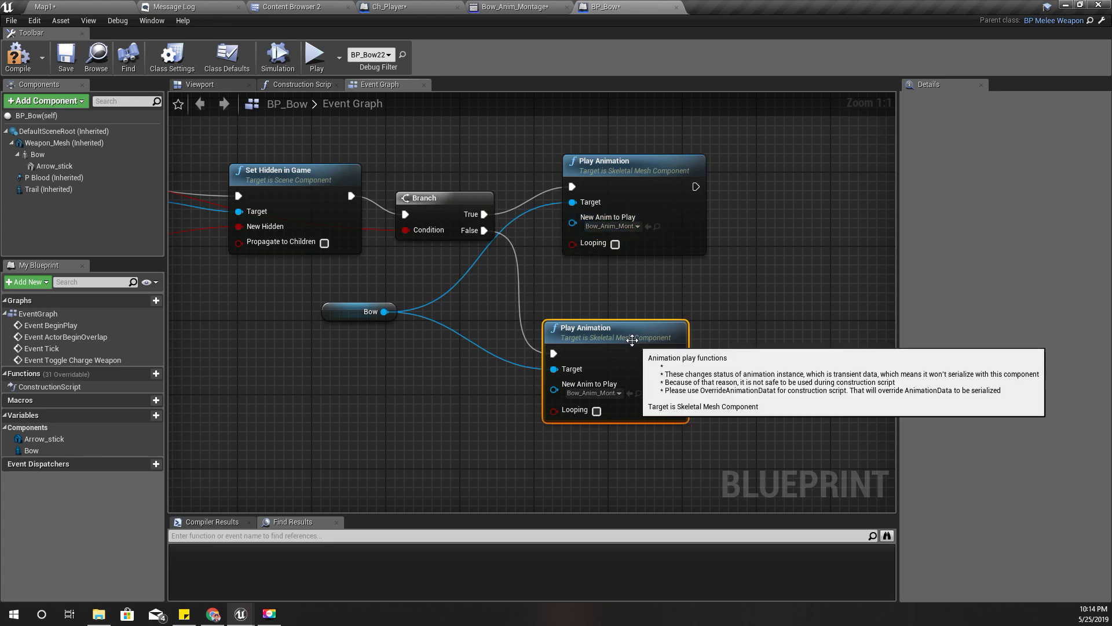
left_click_drag(637, 336, 663, 326)
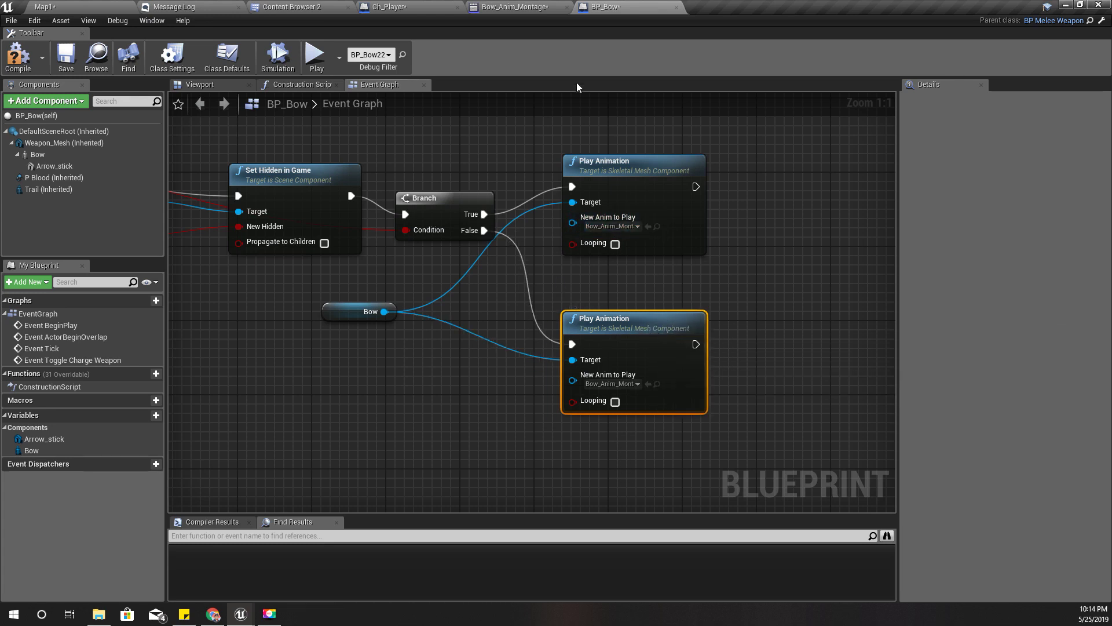
left_click(504, 7)
scroll(620, 492, "down", 2)
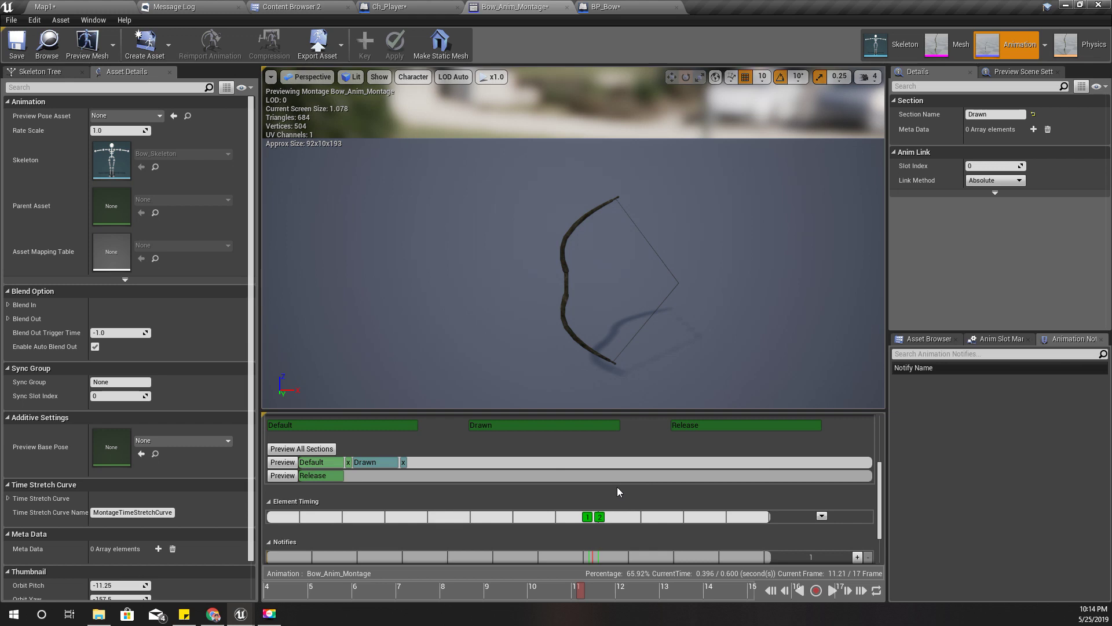
Step: Duplicate Bow_Anim_Montage with Ctrl+W and open the new Bow_Anim_Montage1
left_click(46, 45)
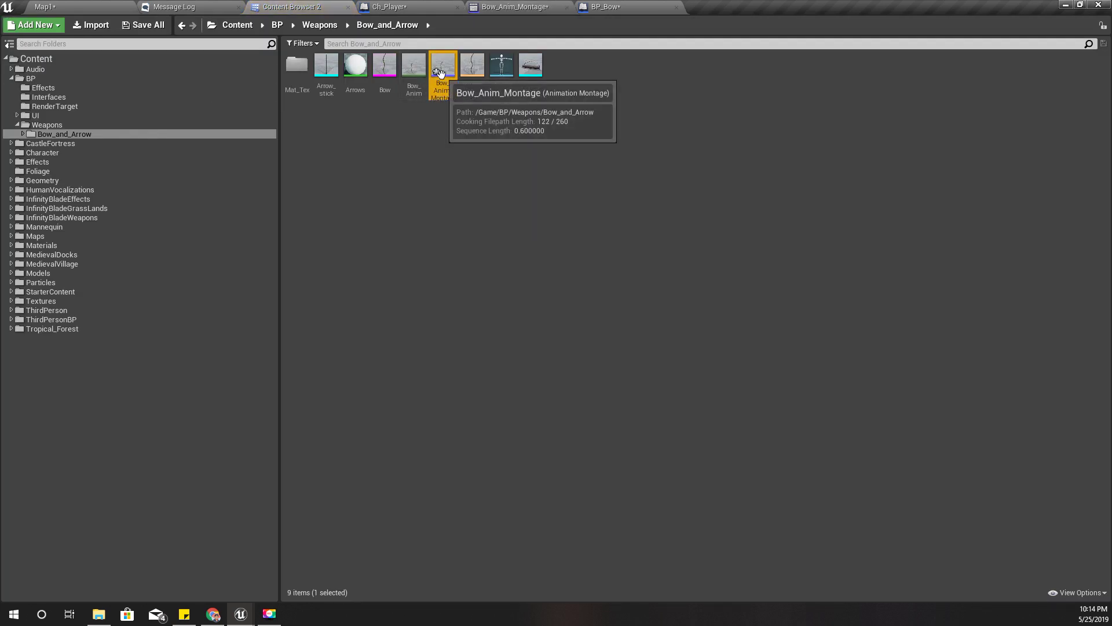
key("ctrl+w")
key("Return")
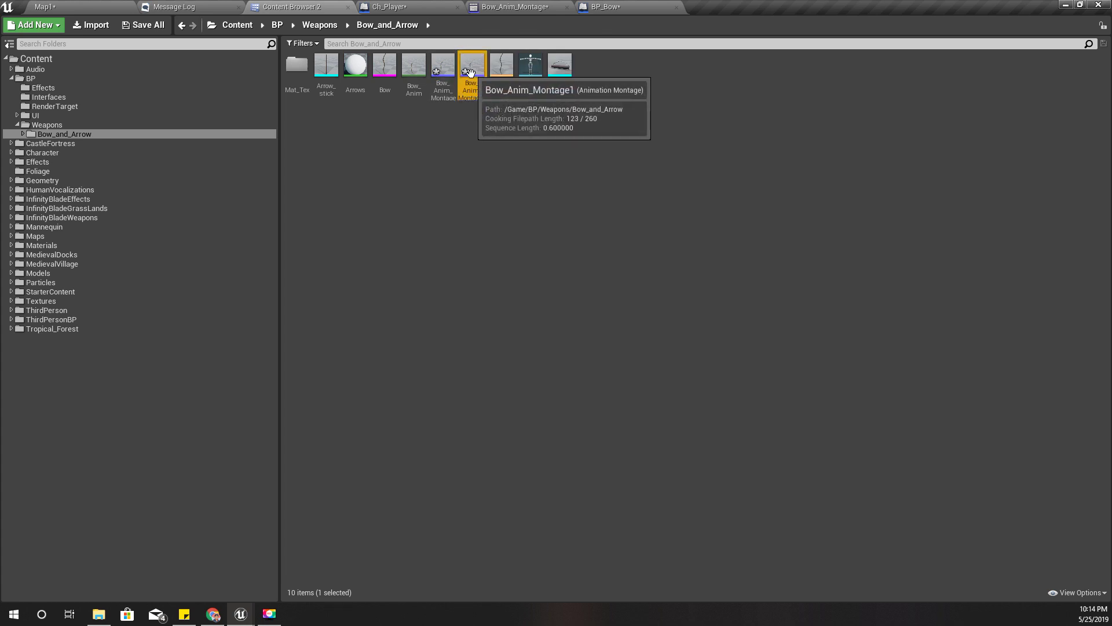
double_click(469, 70)
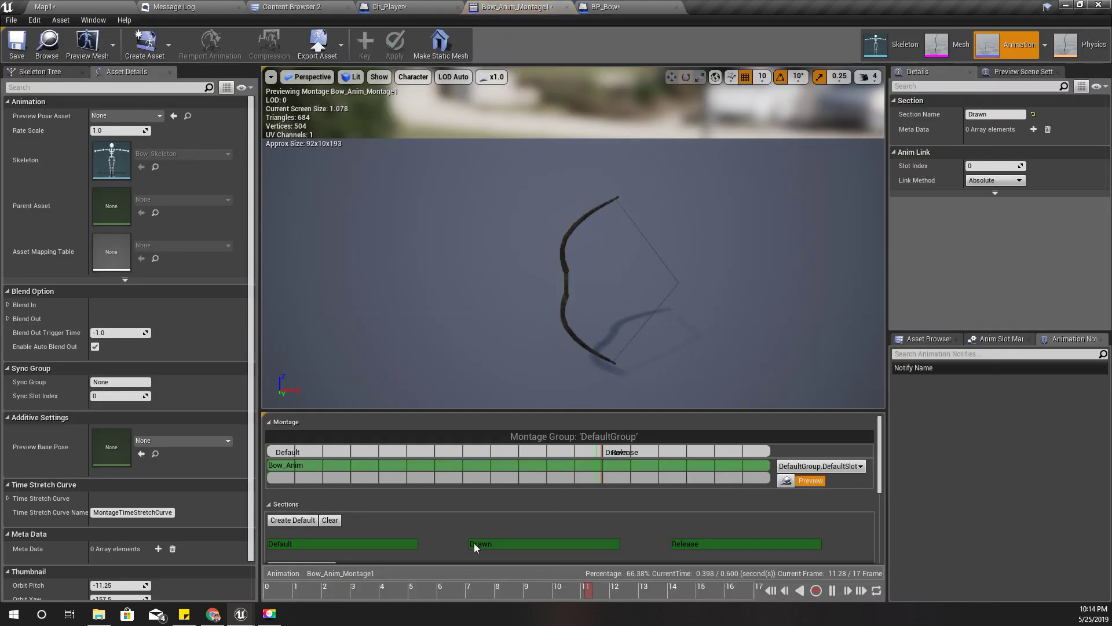
Step: Unlink the Drawn section from Default and from the next section, then select each section
left_click_drag(881, 446, 879, 489)
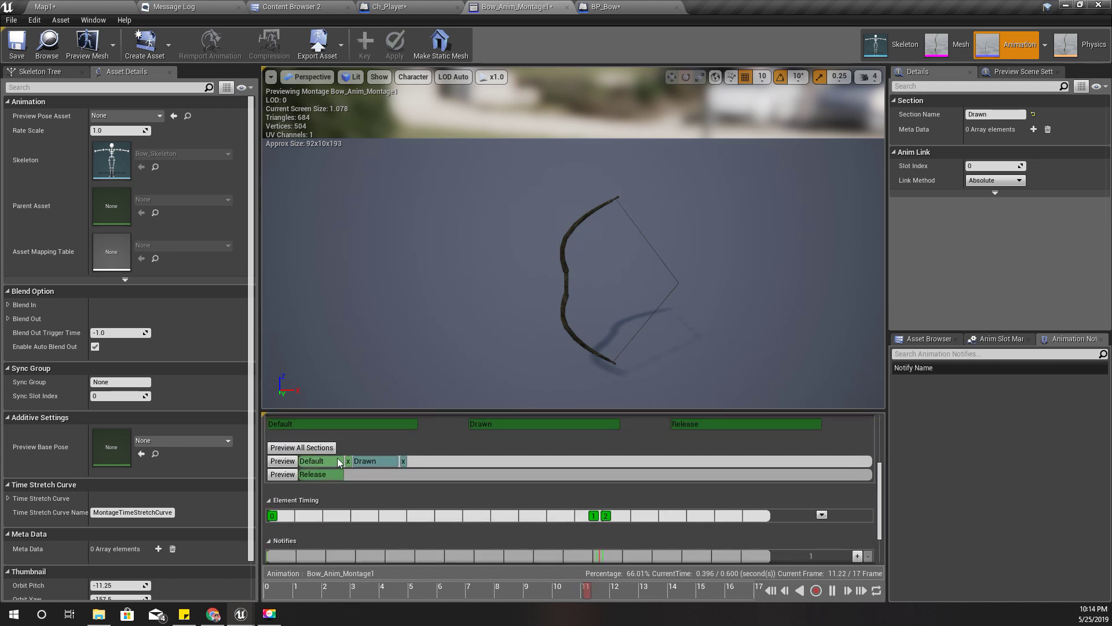
left_click(403, 460)
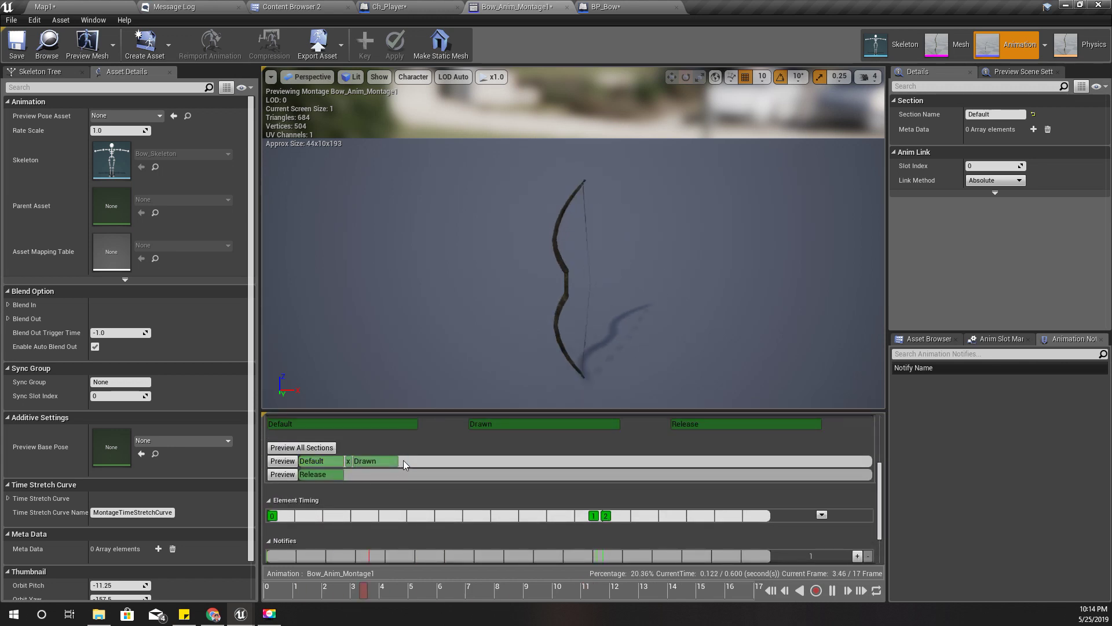
left_click(350, 460)
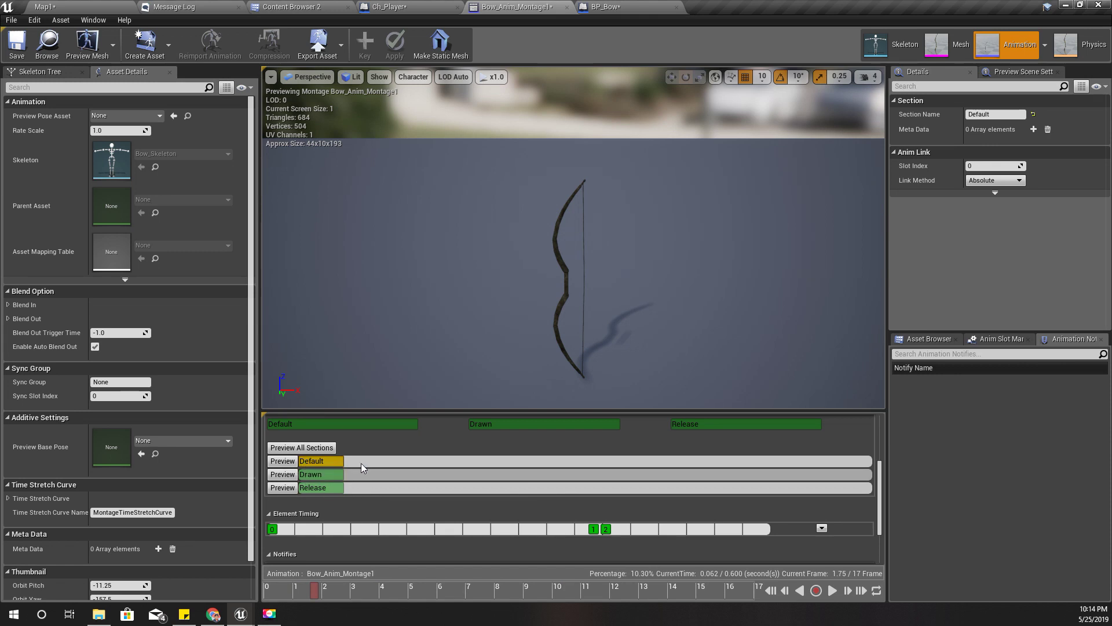
left_click(315, 474)
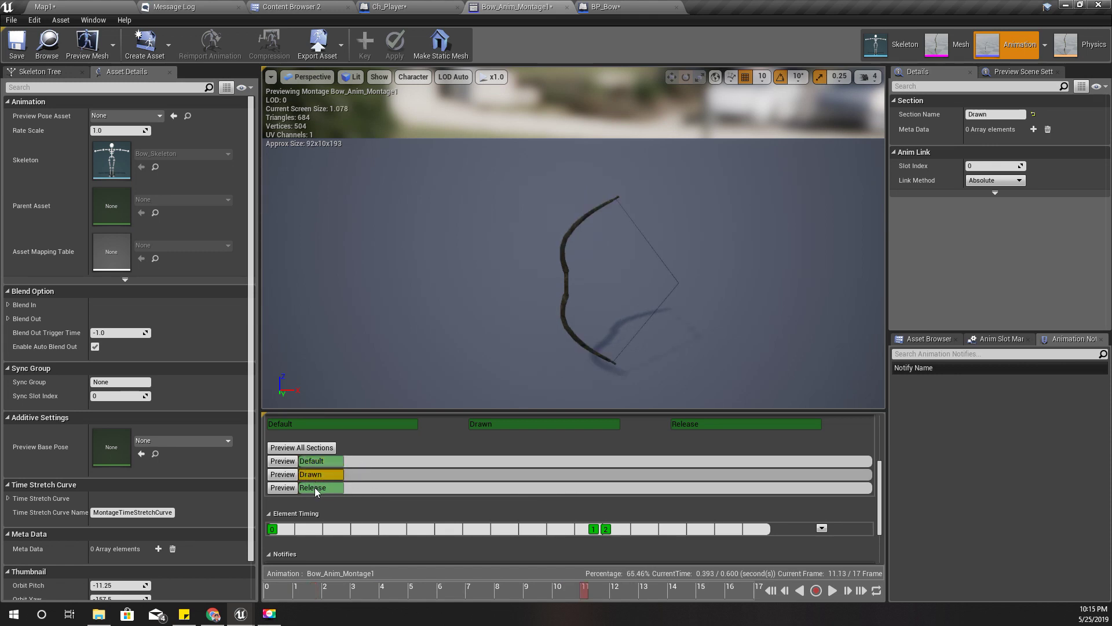
left_click(315, 488)
left_click(312, 461)
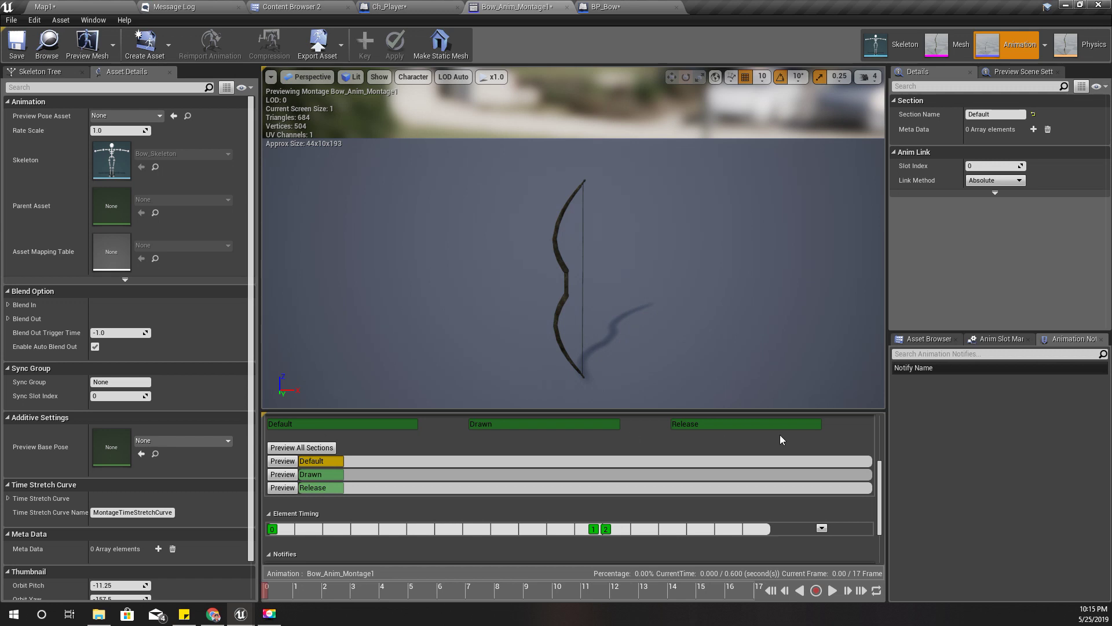
Step: Preview the montage and inspect its animation segment and the Release and Default sections
scroll(666, 487, "up", 4)
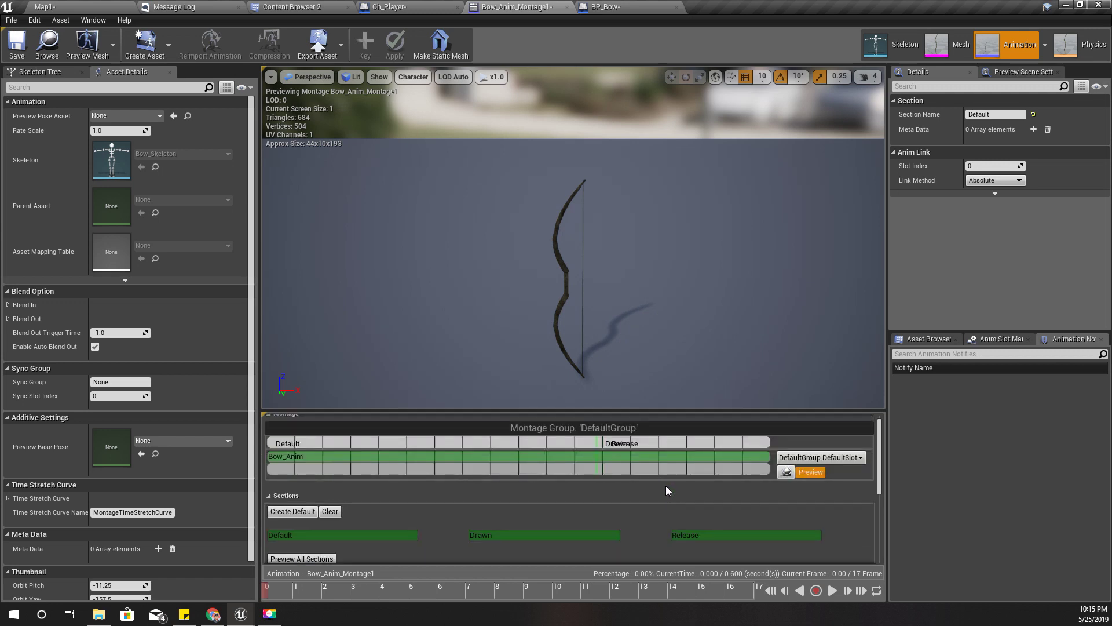
left_click(550, 445)
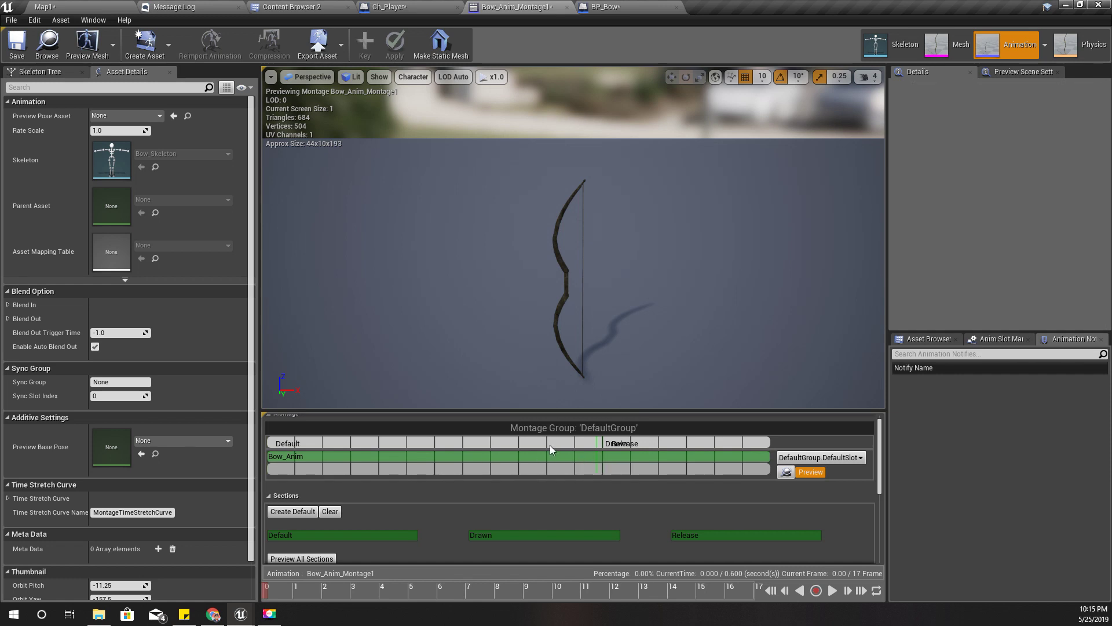
scroll(492, 527, "down", 4)
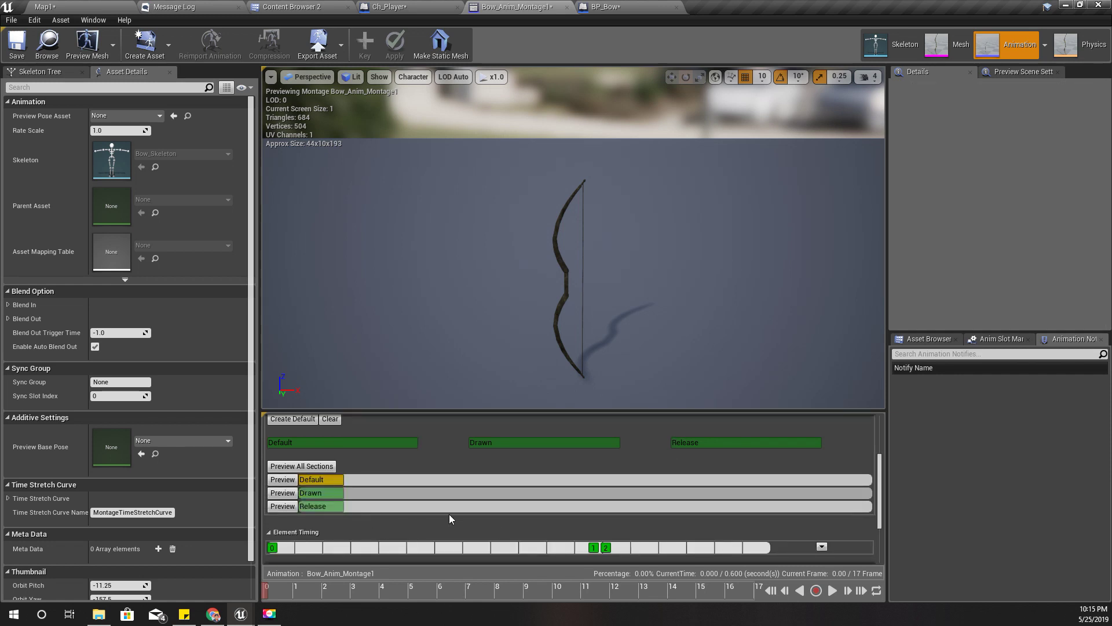
scroll(671, 492, "up", 4)
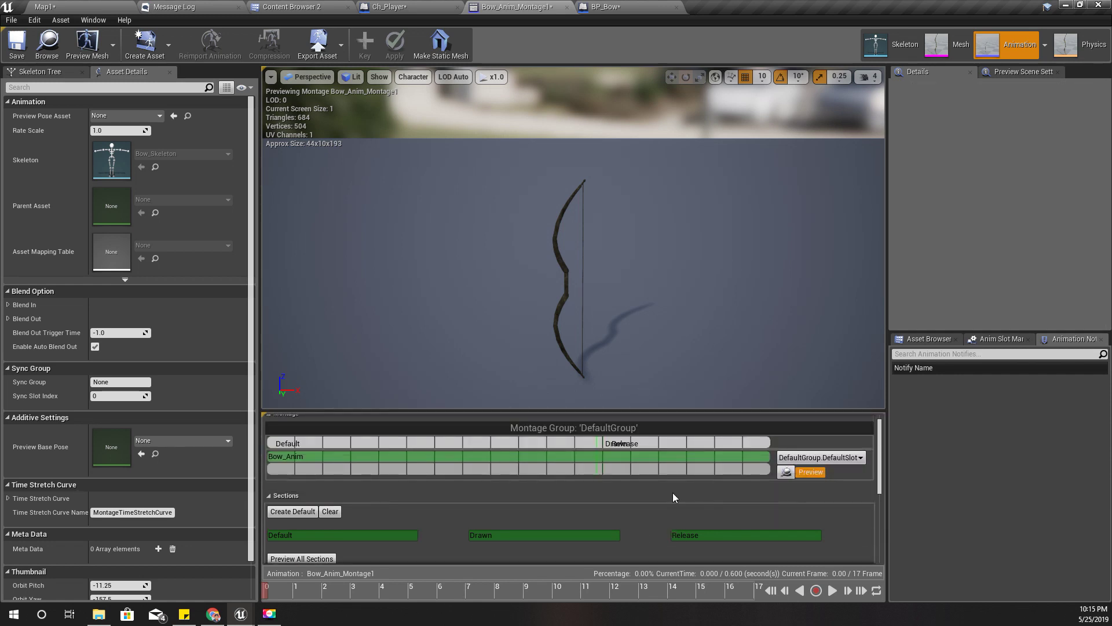
scroll(666, 478, "up", 3)
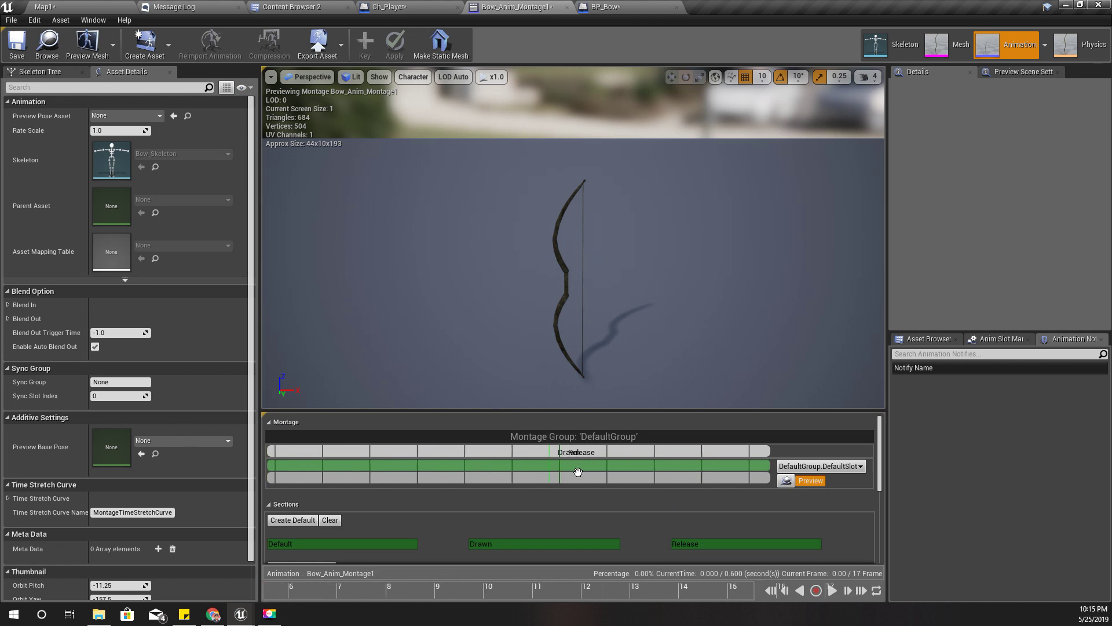
scroll(578, 475, "down", 2)
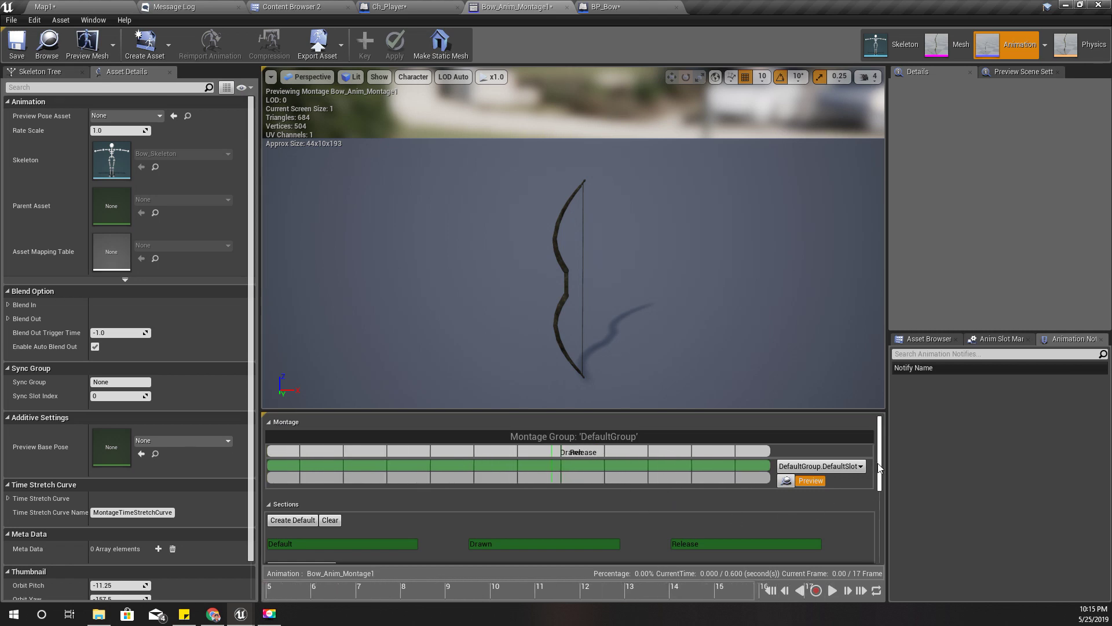
left_click_drag(880, 450, 881, 505)
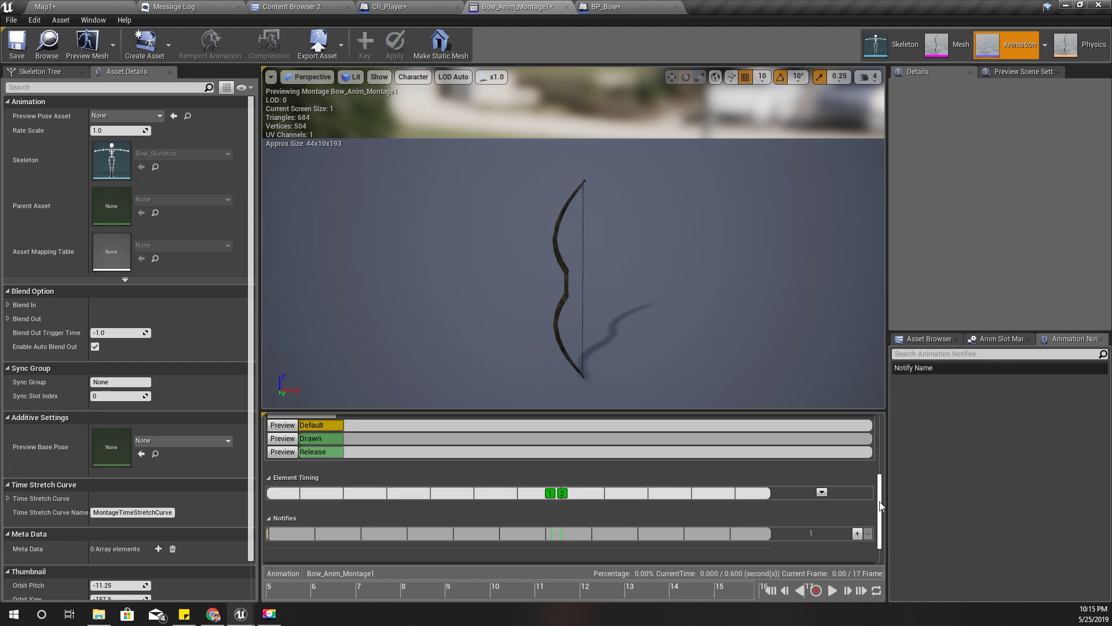
key("space")
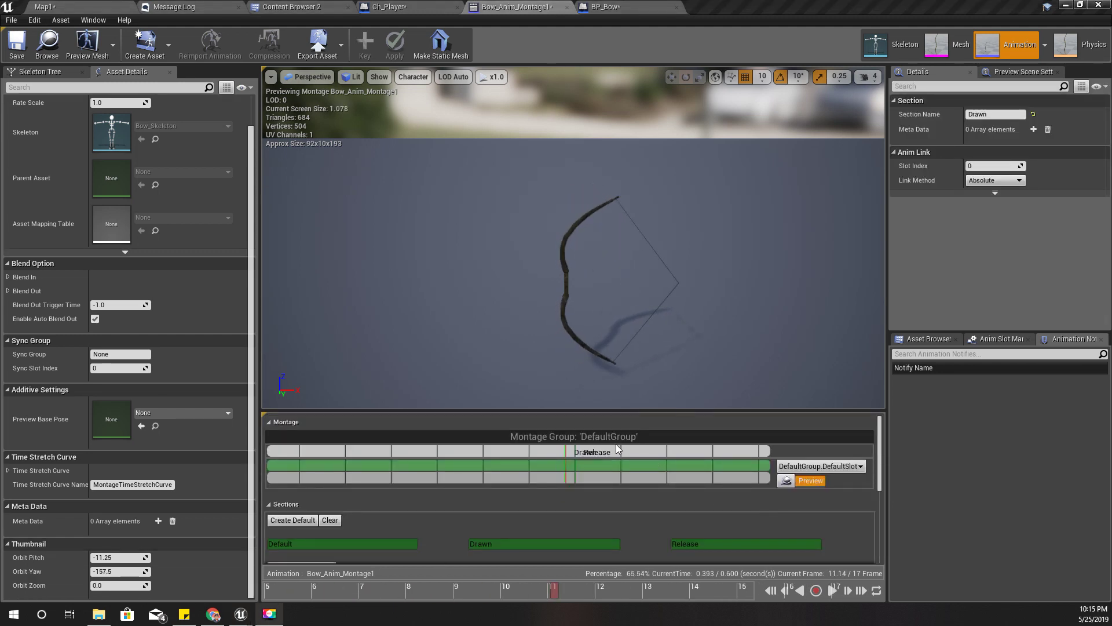
left_click(602, 452)
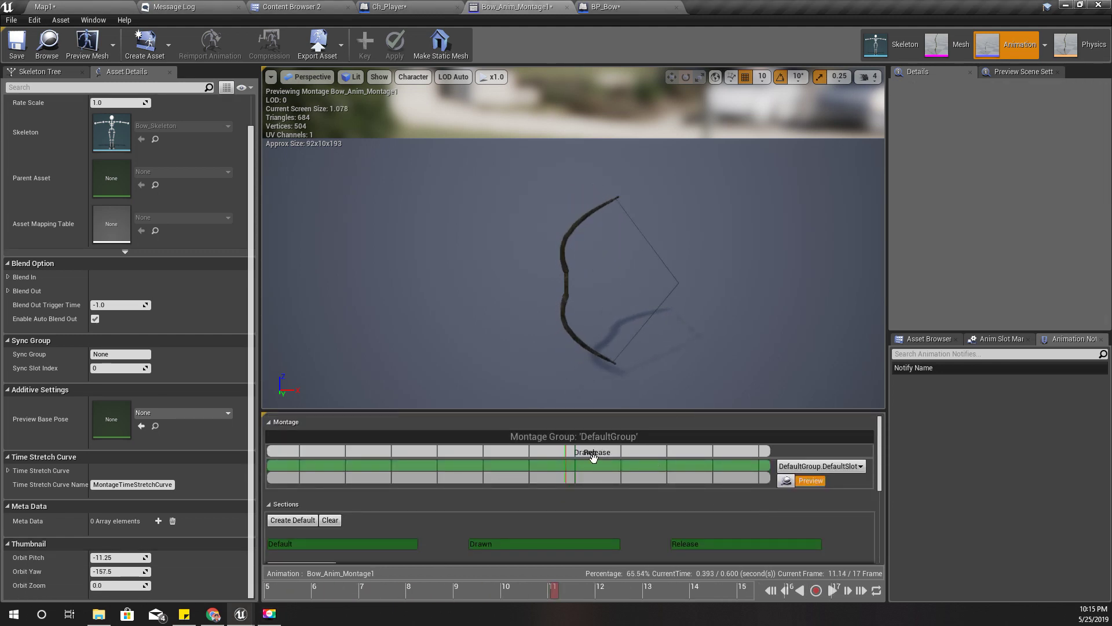
left_click(587, 462)
left_click(582, 451)
left_click(575, 452)
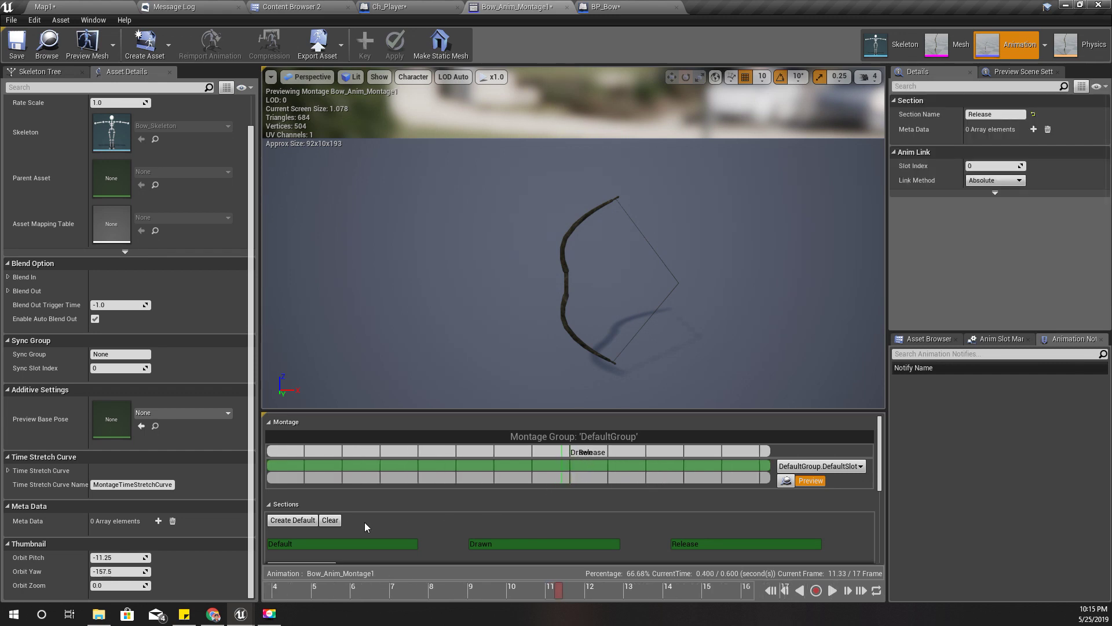
scroll(323, 541, "down", 3)
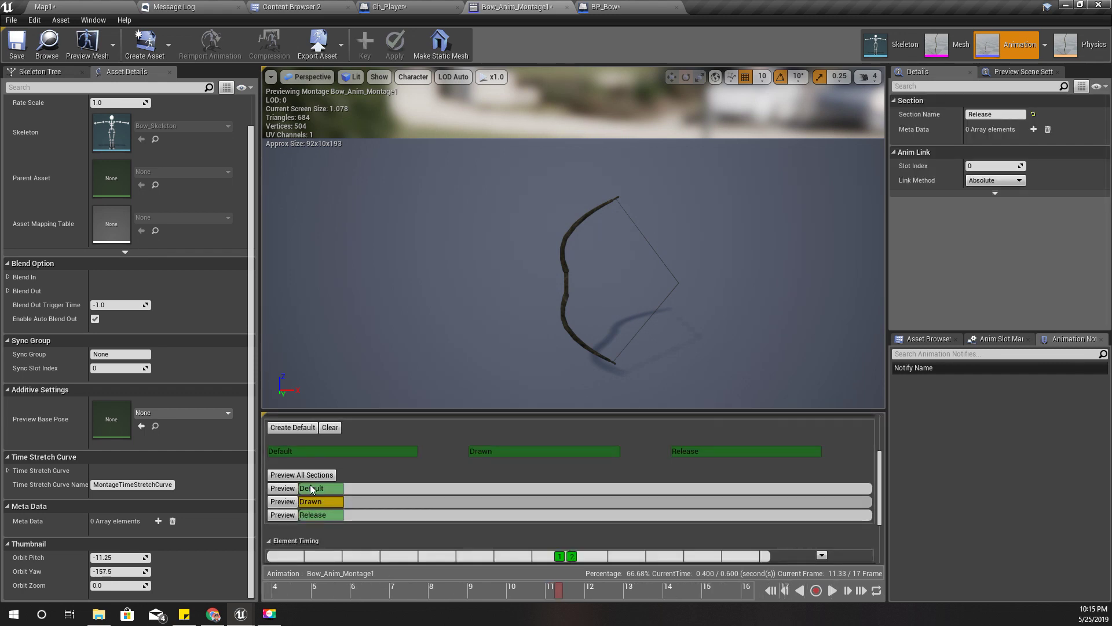
left_click(311, 488)
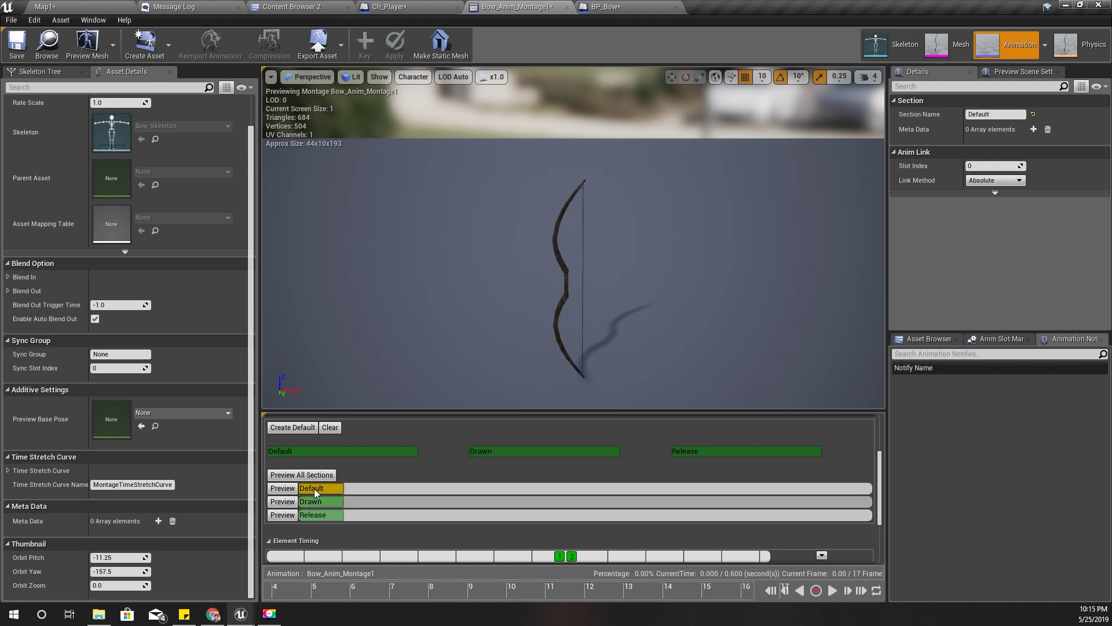
Step: Relink all sections with Create Default, then break the Default→Drawn and Drawn→Release links
left_click(294, 428)
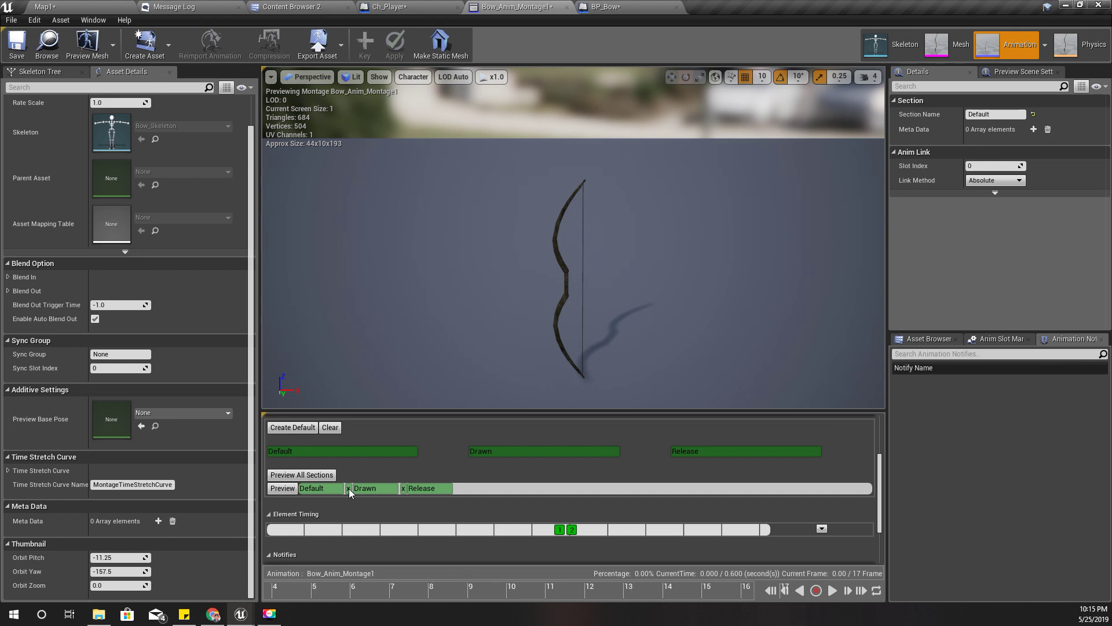
left_click(347, 487)
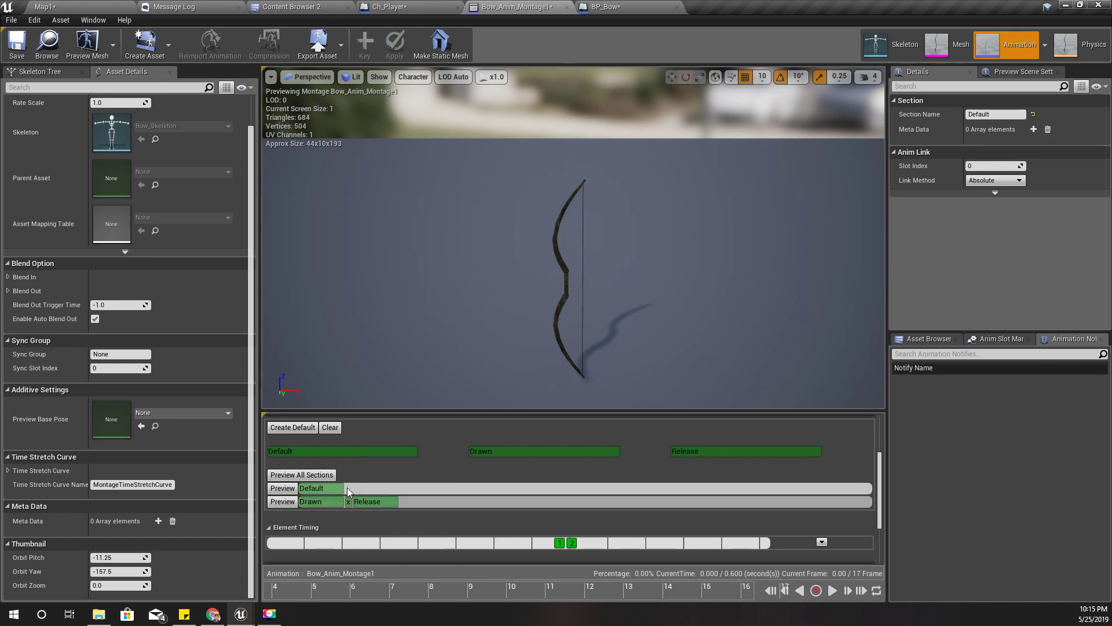
left_click(350, 502)
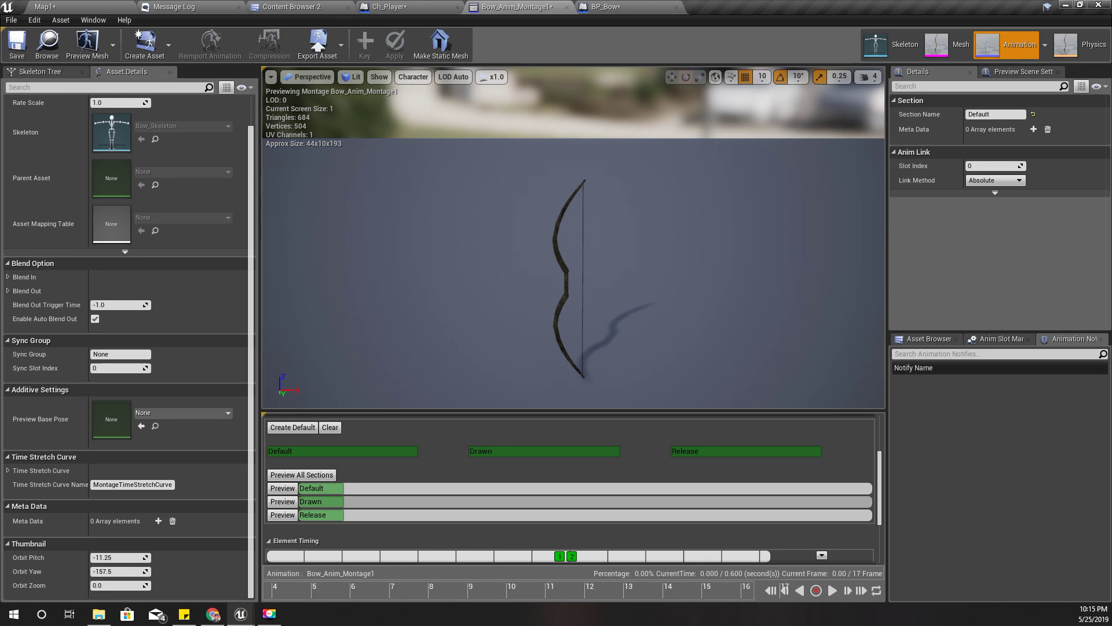
Step: Close Bow_Anim_Montage1 and delete it from the Bow_and_Arrow folder
left_click(567, 6)
left_click(291, 7)
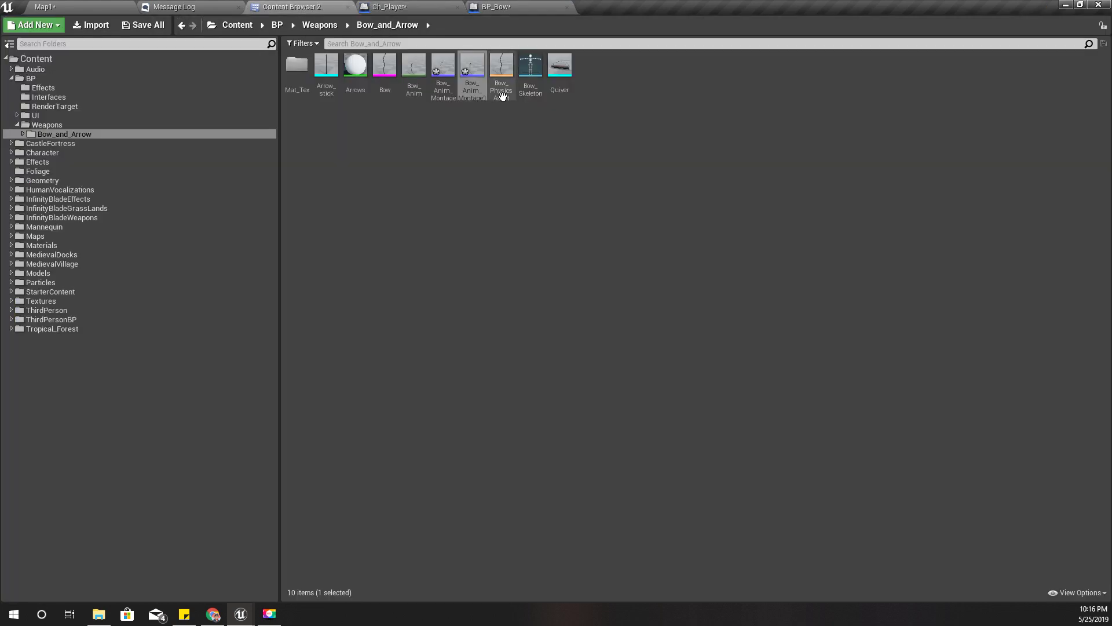
key("Delete")
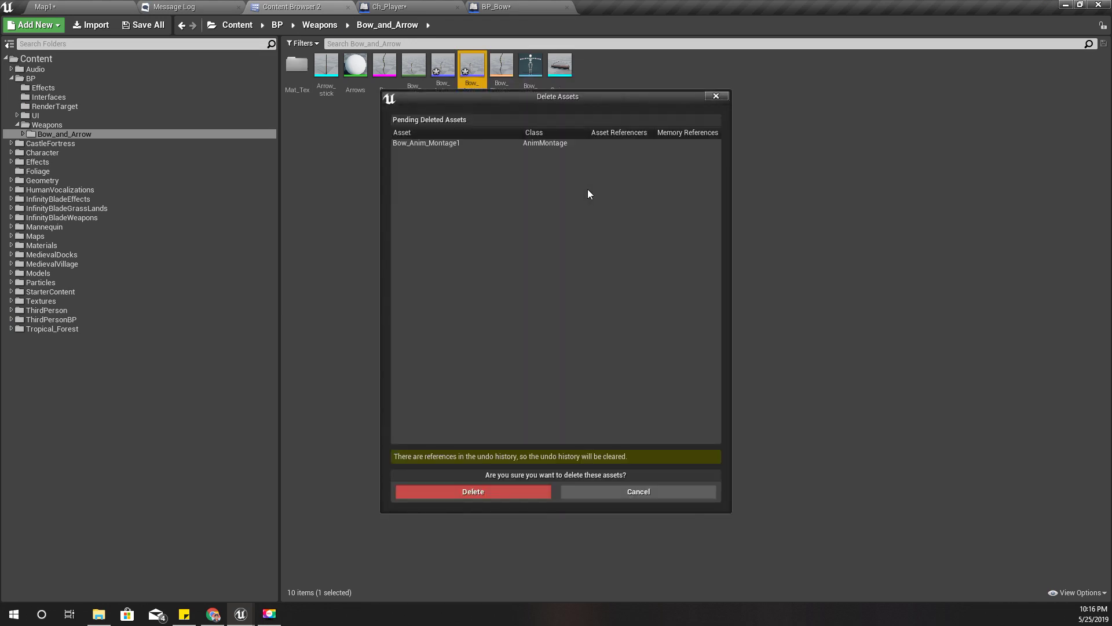
left_click(492, 486)
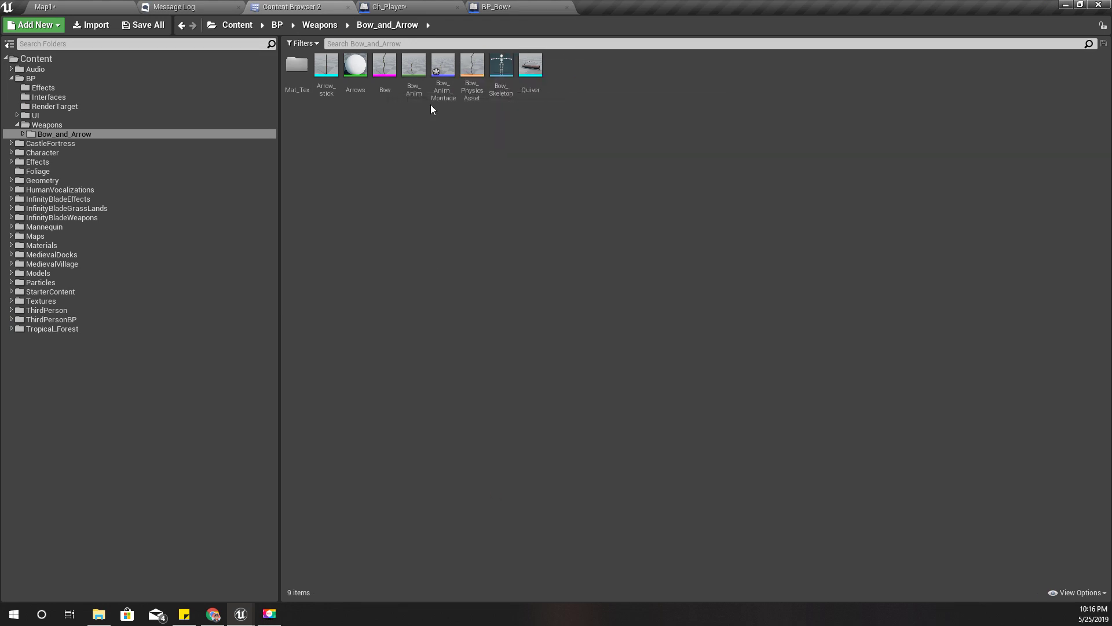
Step: Create a new AnimMontage from Bow_Anim named Bow_release
right_click(408, 70)
mouse_move(464, 87)
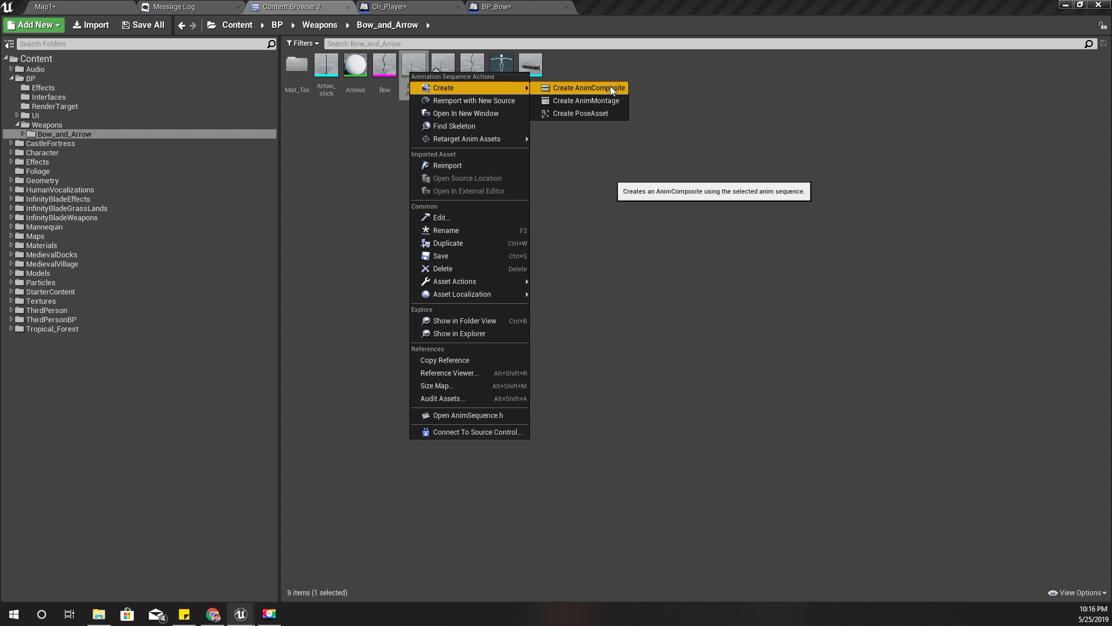
left_click(586, 101)
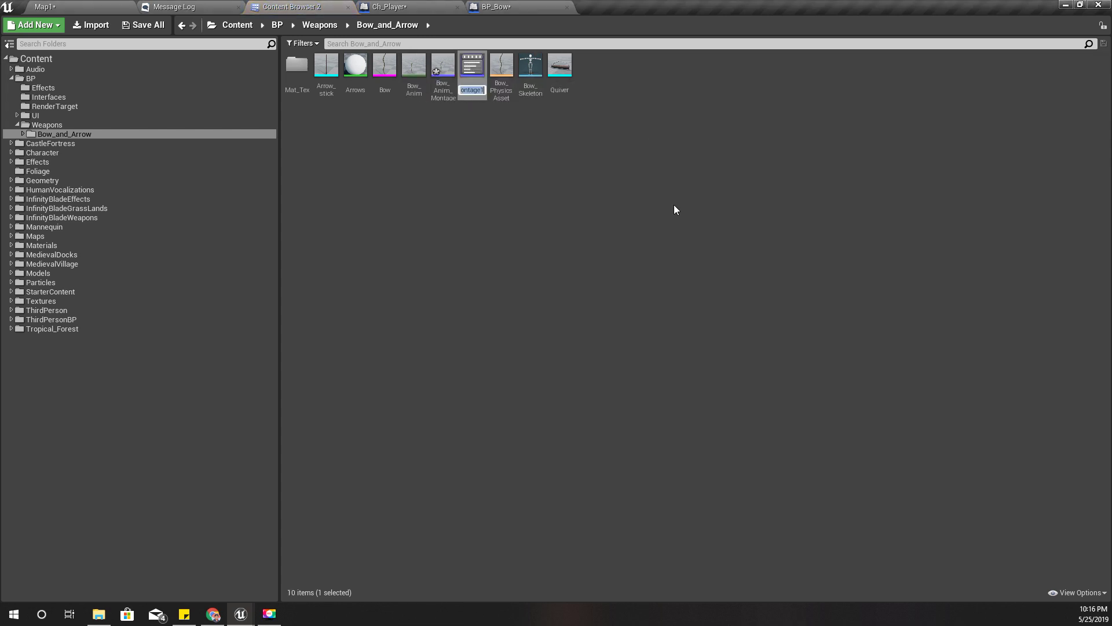
type("B")
type("ow_")
type("release")
Step: Confirm the Bow_release name and scrub the preview to find where the release begins
key("Return")
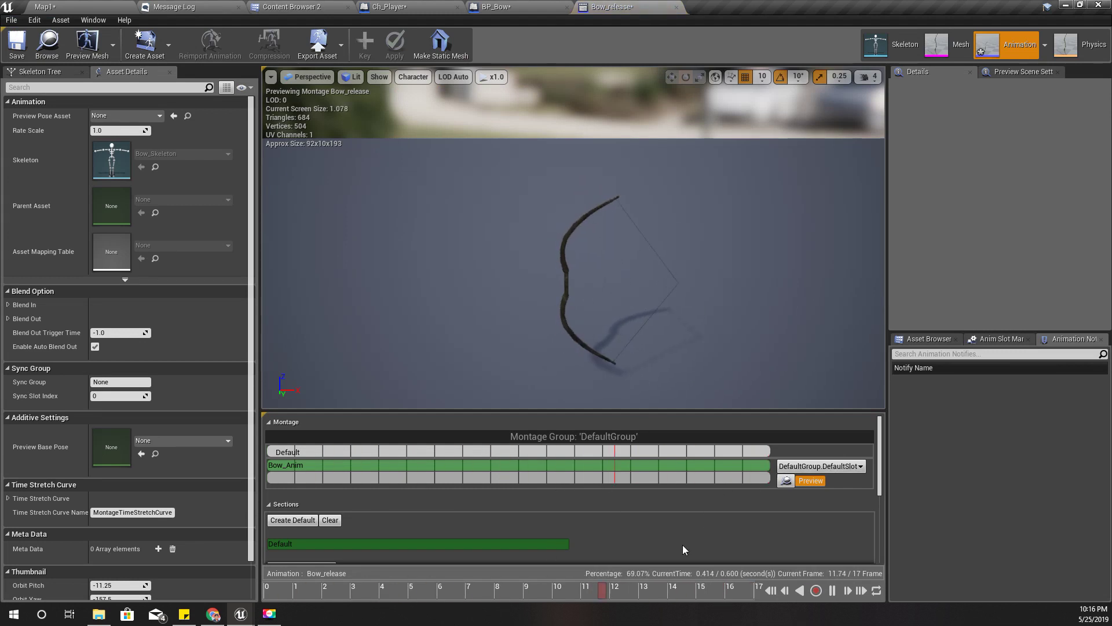
left_click_drag(645, 593, 305, 592)
mouse_move(622, 591)
left_mouse_down()
mouse_move(599, 593)
mouse_move(665, 592)
mouse_move(621, 585)
left_mouse_up()
Step: Set the Bow_Anim segment's Start Time to 0.4 and preview the shortened release
left_click(614, 471)
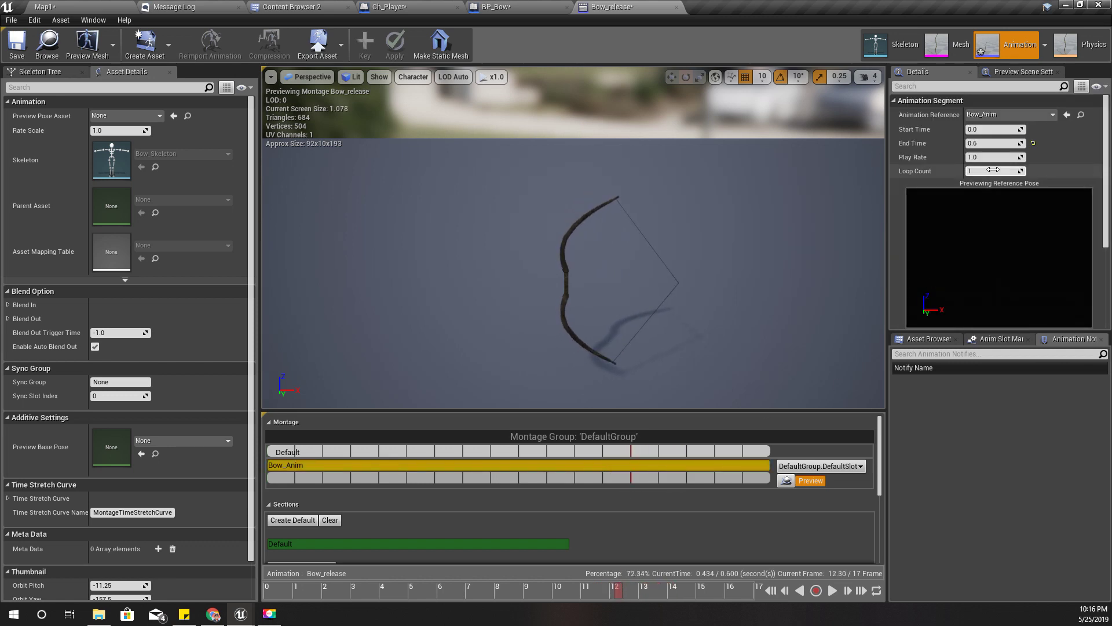
left_click(991, 131)
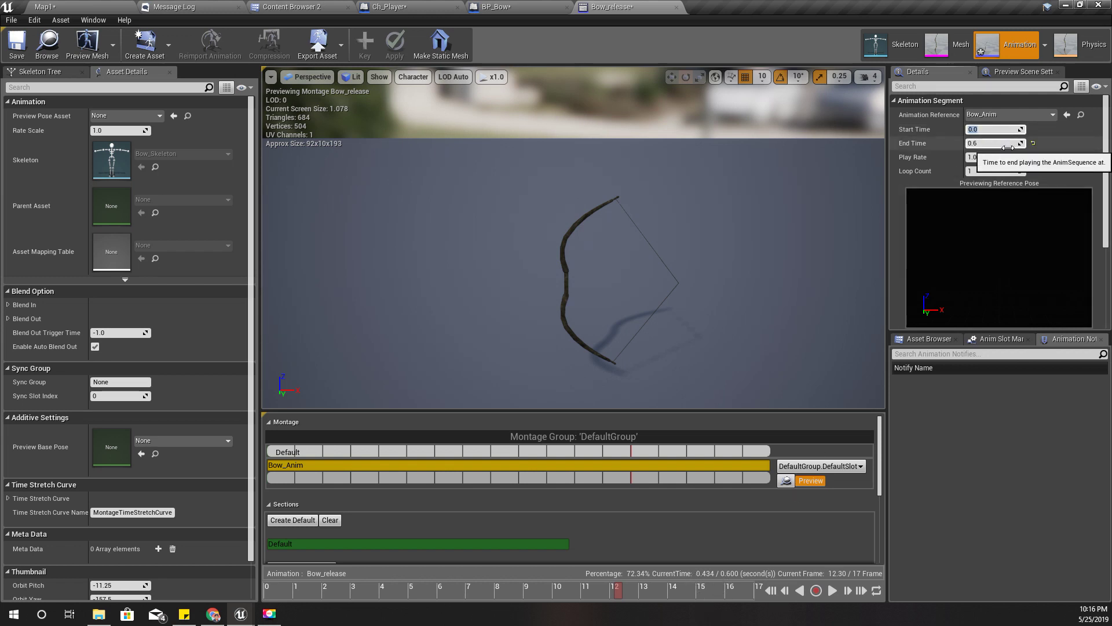
type("0.4")
key("Return")
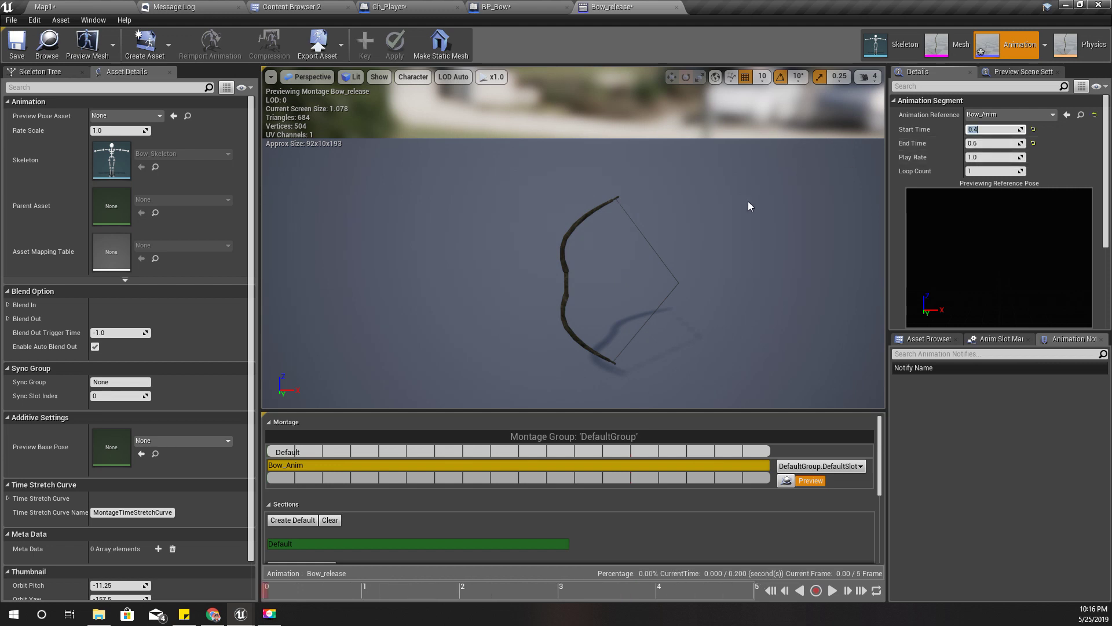
left_click_drag(321, 593, 267, 594)
key("space")
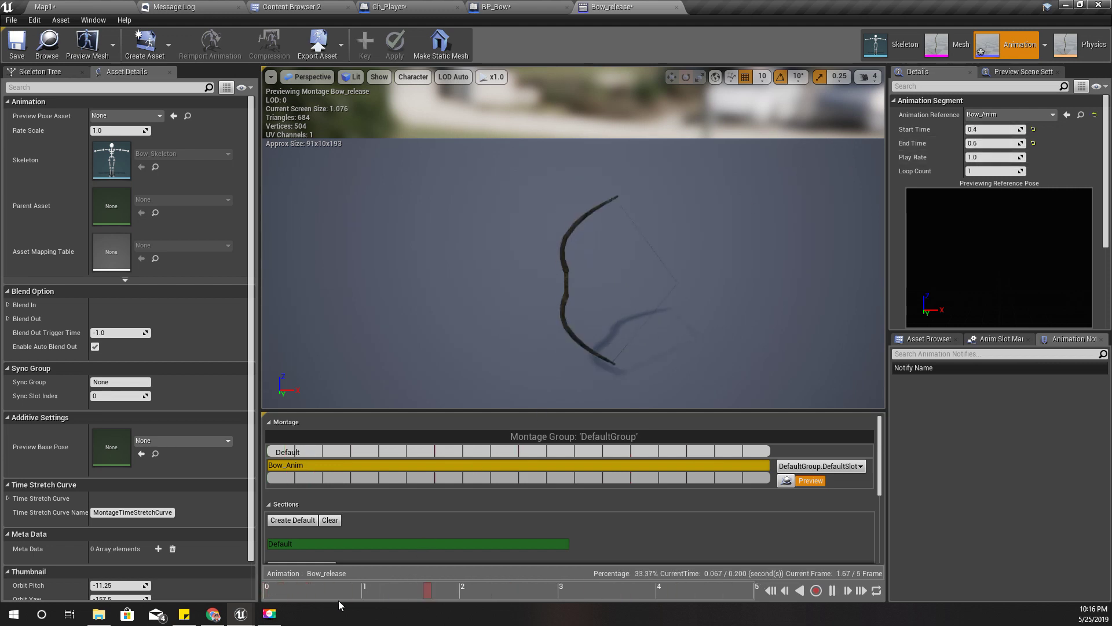
key("space")
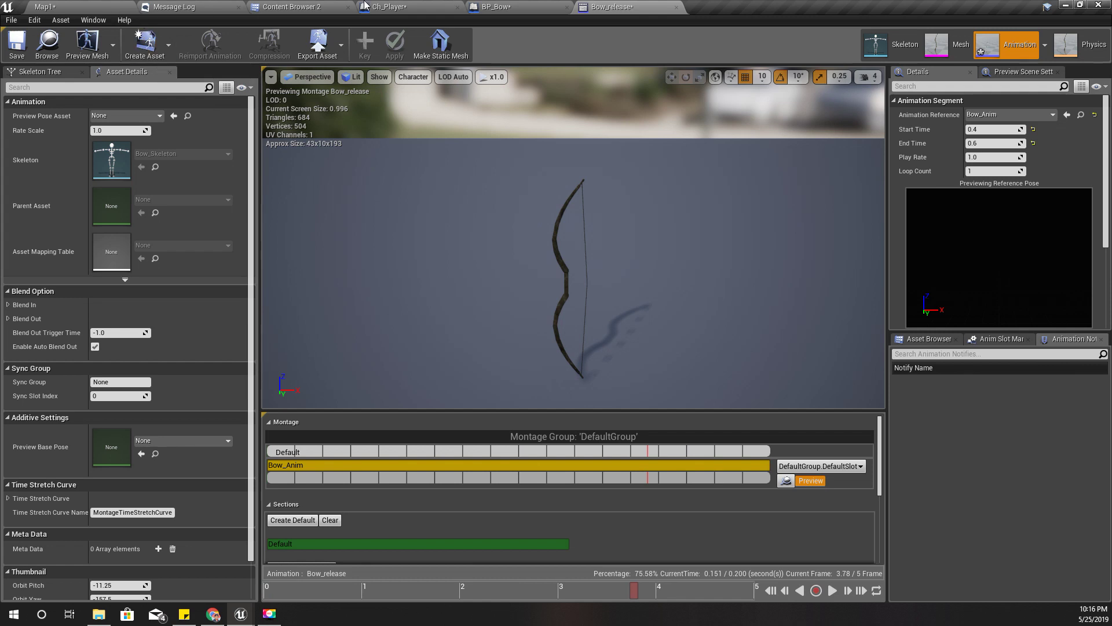
left_click(537, 6)
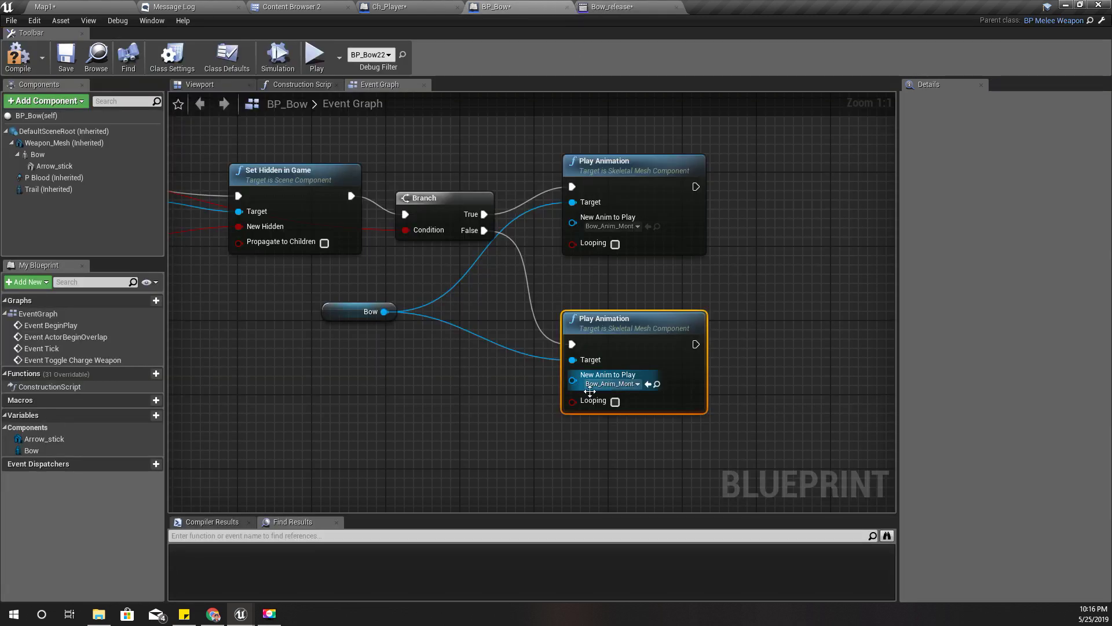
Step: Set the lower False-branch Play Animation node to Bow_release, then return to the Map1 level
left_click(602, 385)
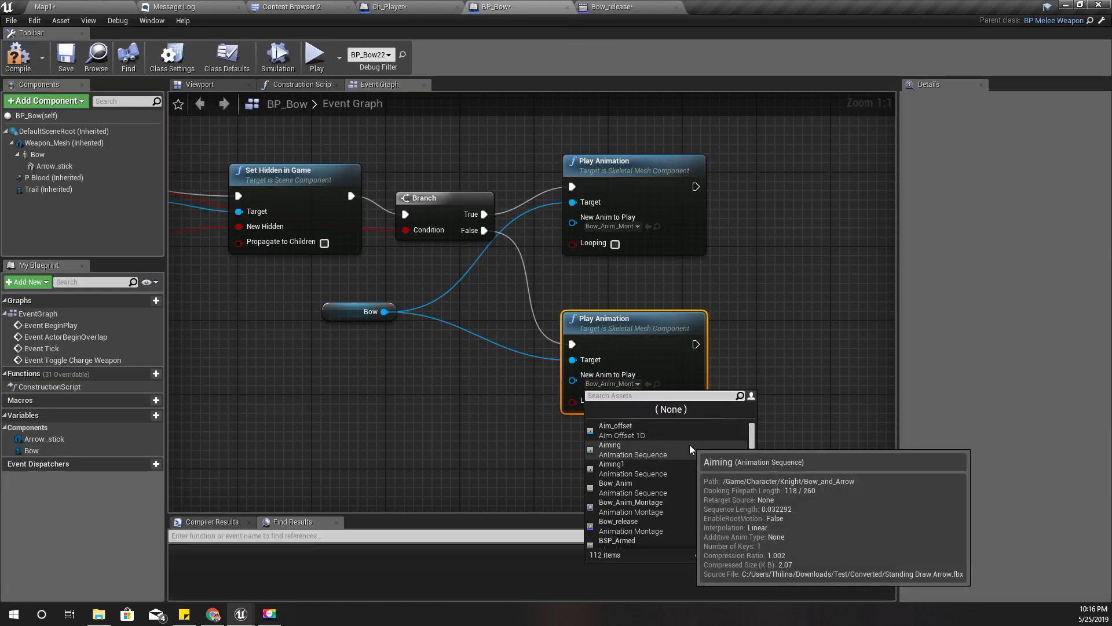
type("bow rele")
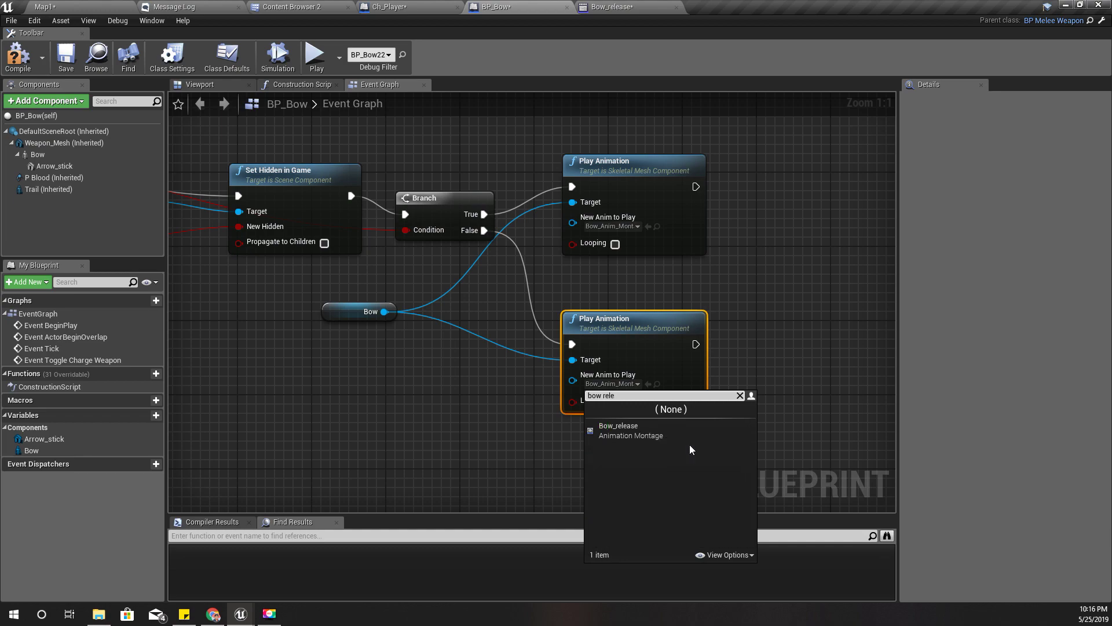
left_click(687, 434)
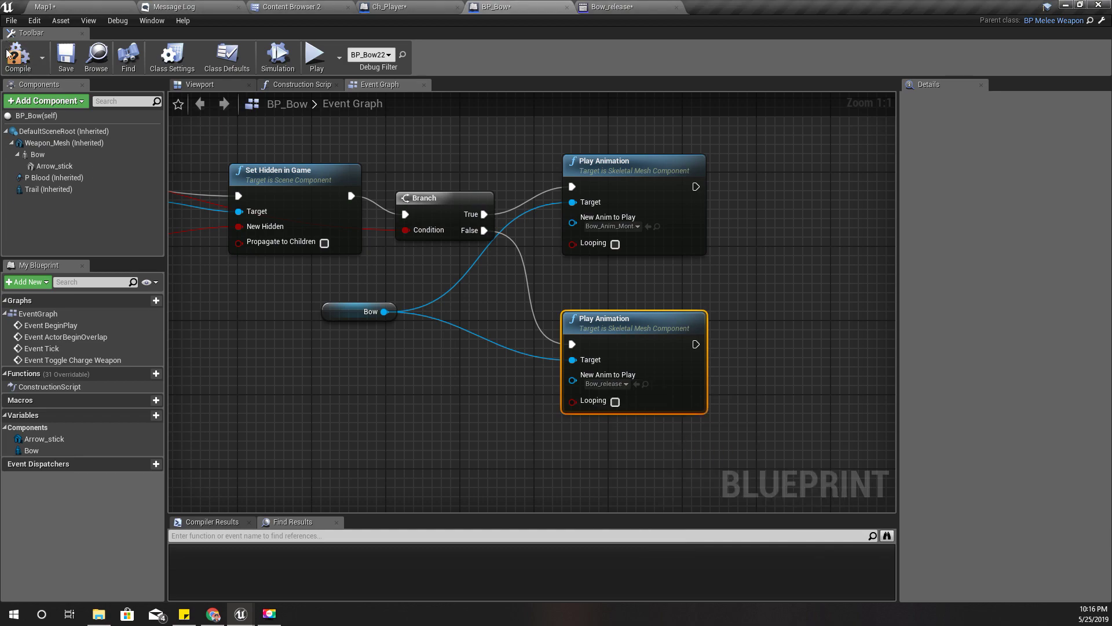
left_click(44, 6)
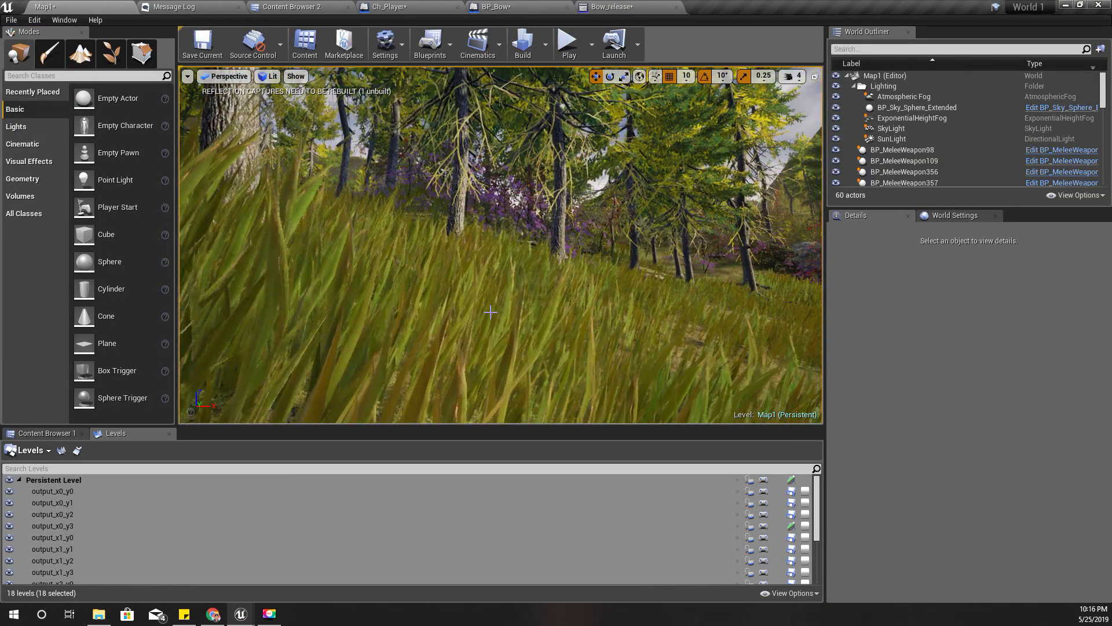
Step: Play-test the level full-screen: run forward, draw and release the bow, then put it away
key("F11")
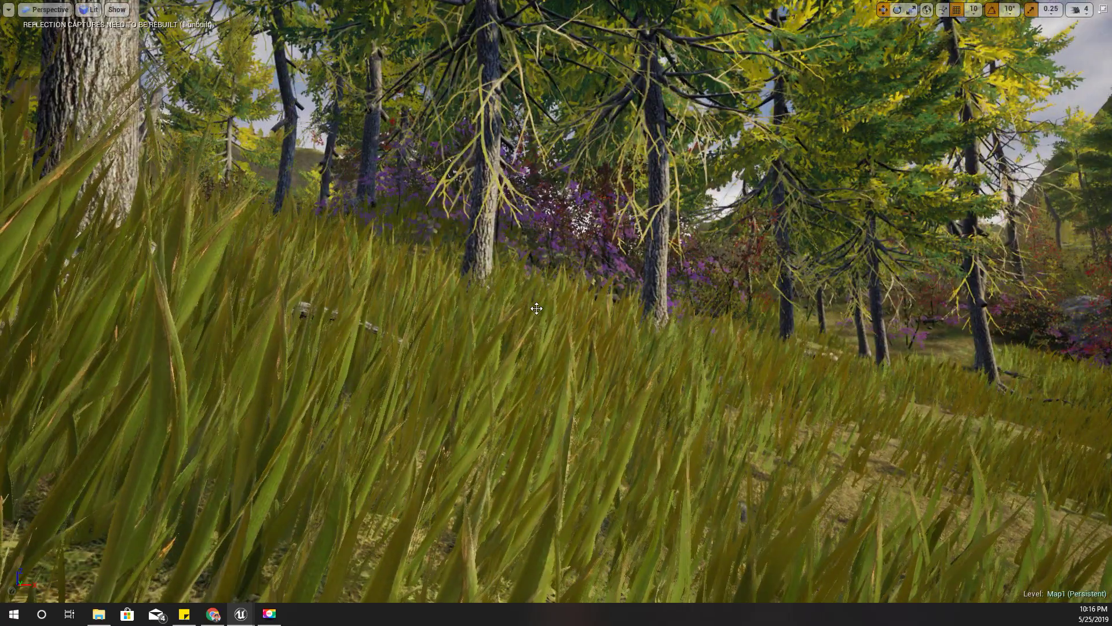
key("alt+p")
key("w")
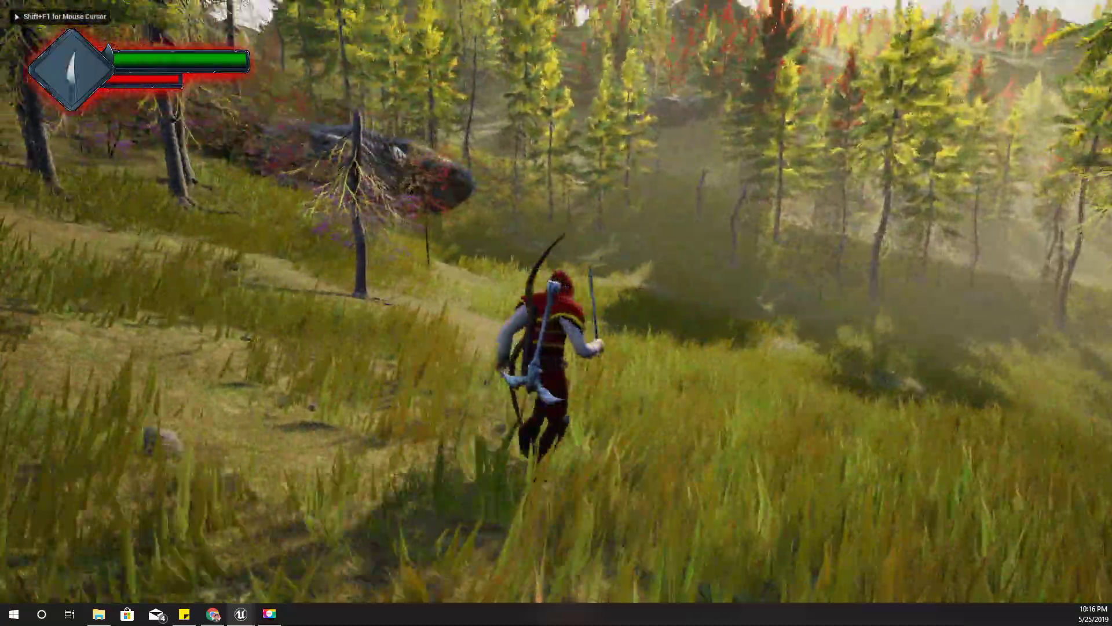
right_click(556, 301)
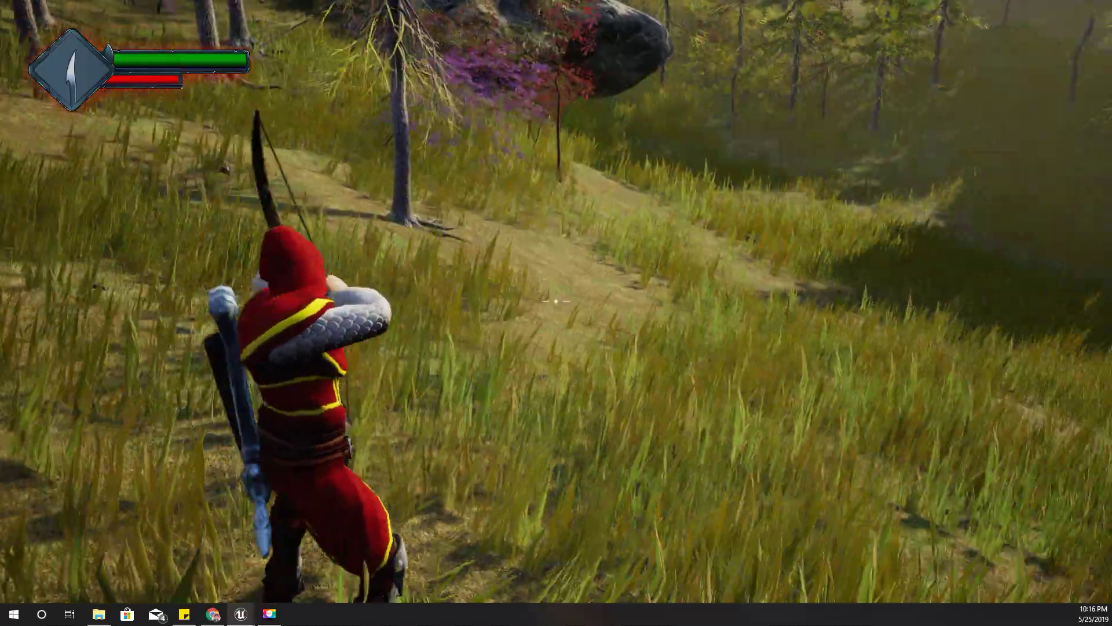
left_click(556, 301)
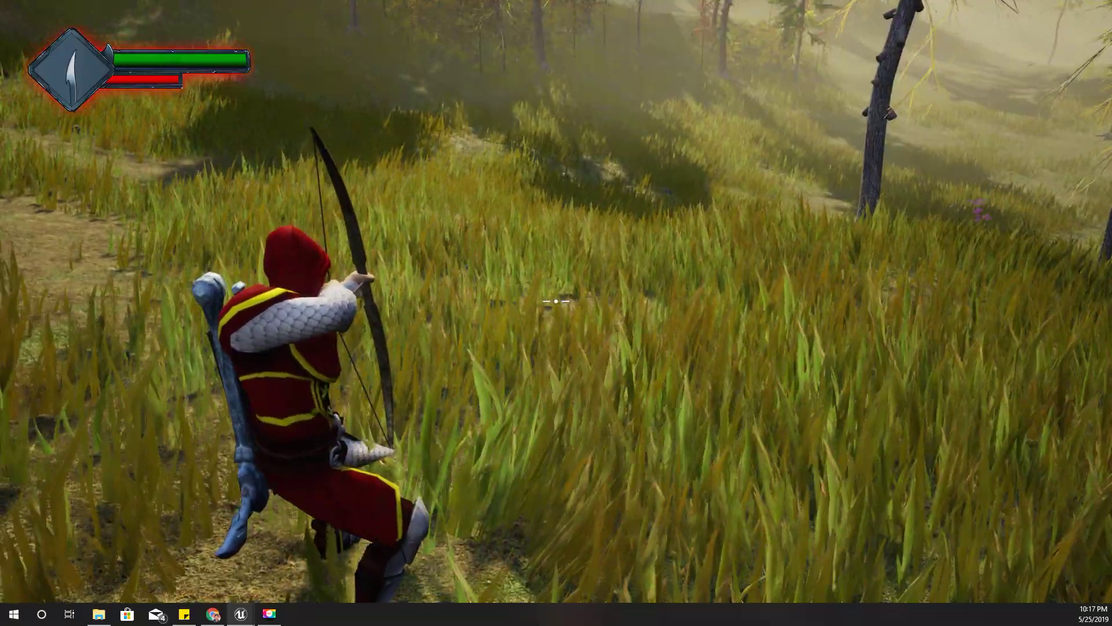
key("1")
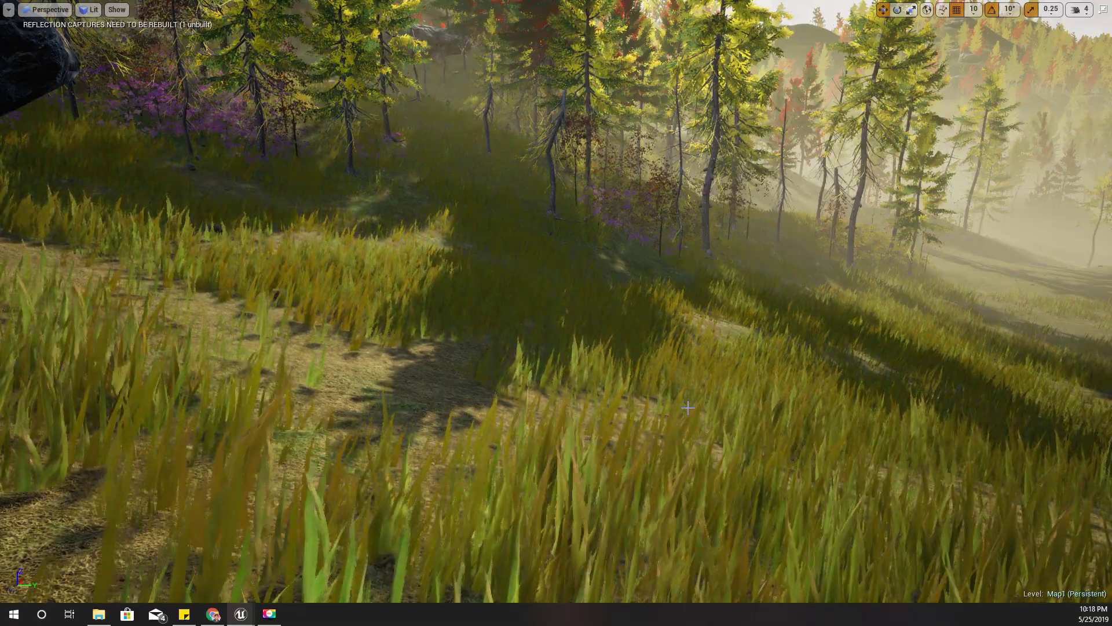
Step: Restart the play-test, draw and hold the bow on target again, then end the session
key("alt+p")
key("1")
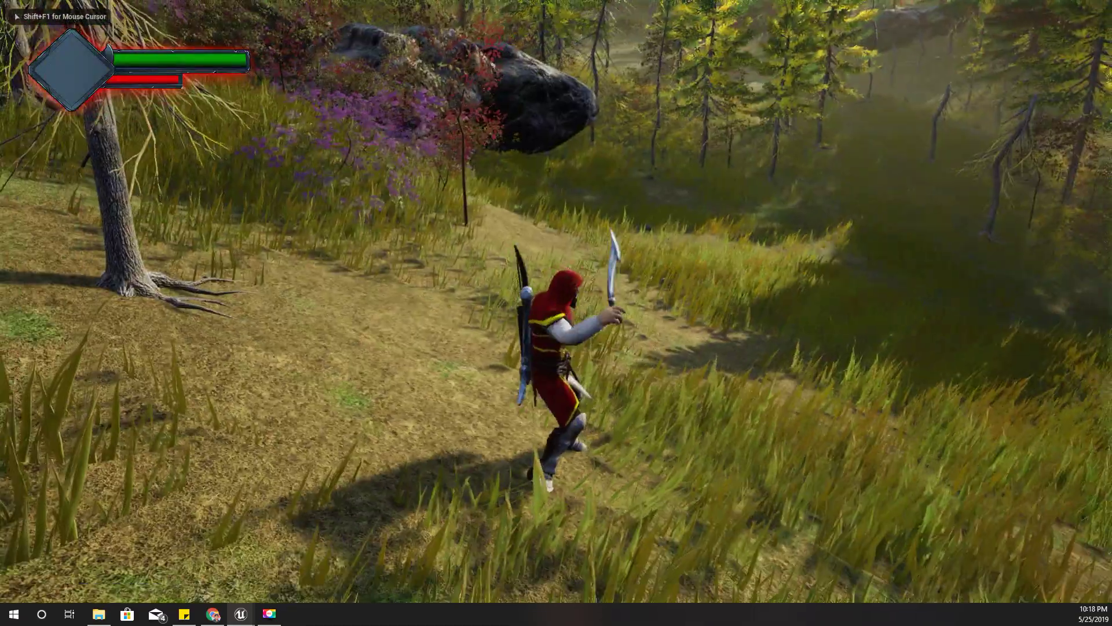
right_click(556, 301)
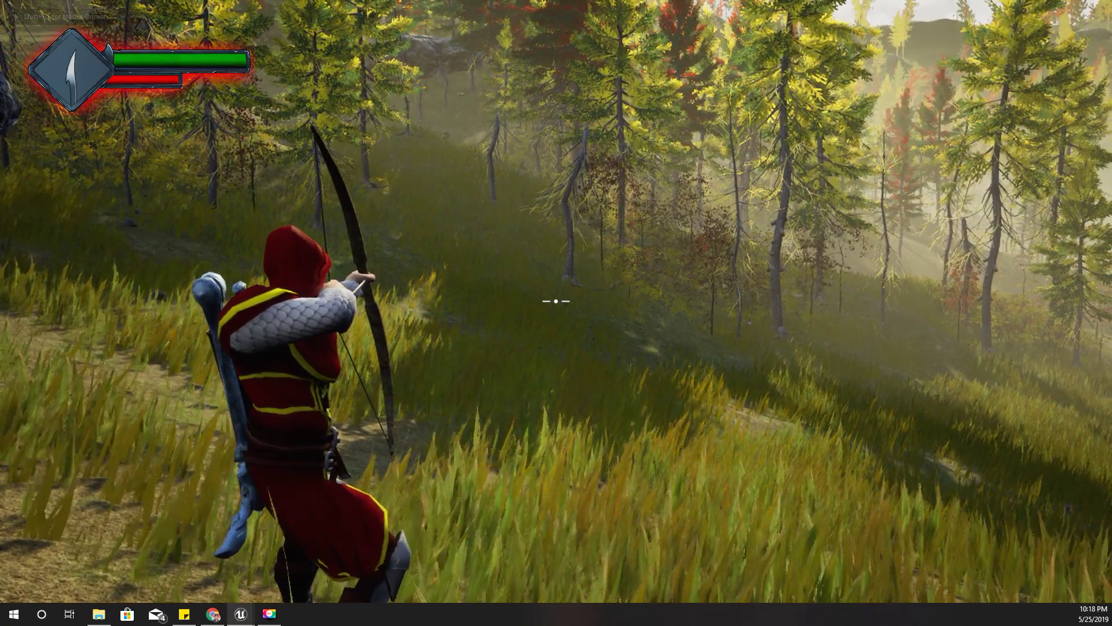
right_click_drag(556, 301, 556, 301)
key("w")
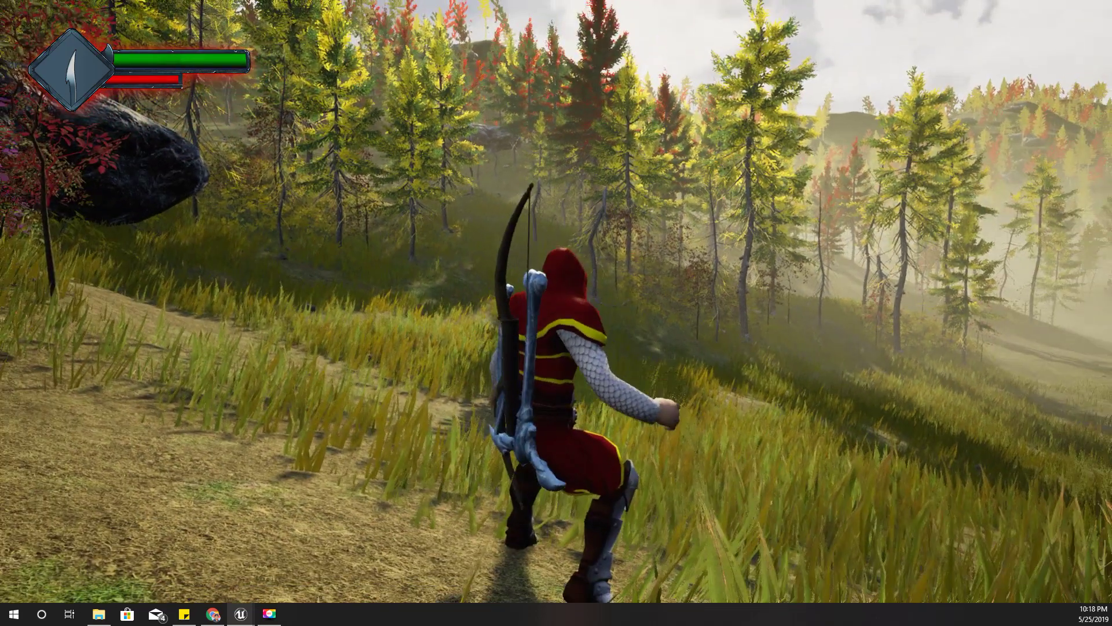
key("Escape")
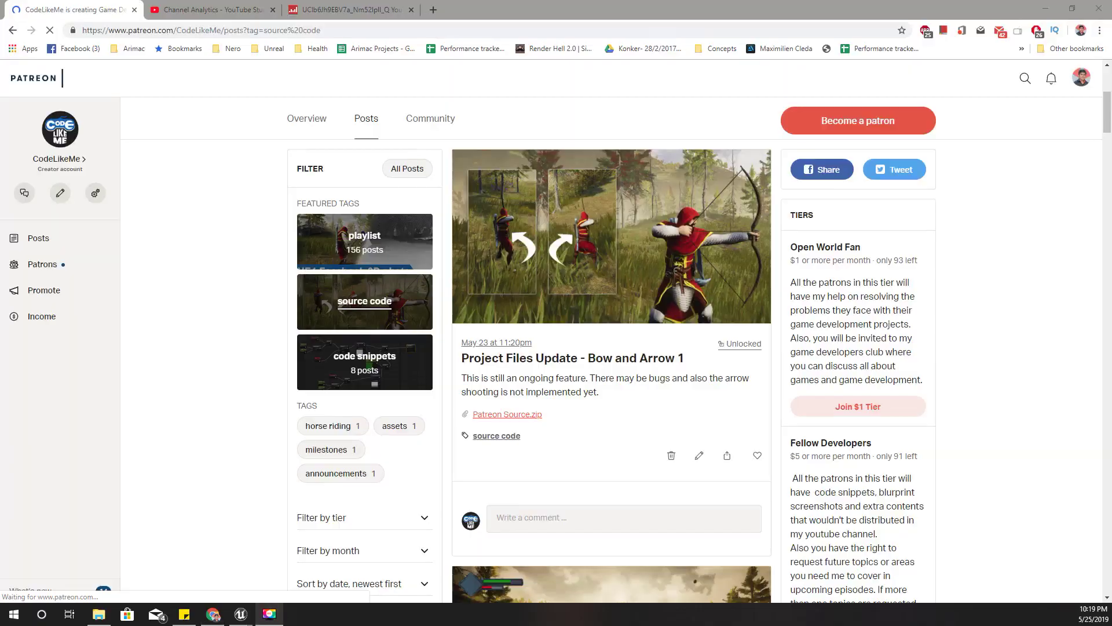
Step: Scroll up and down through the Patreon posts page with the 'Bow and Arrow 1' project files update
scroll(426, 191, "down", 3)
scroll(592, 315, "up", 7)
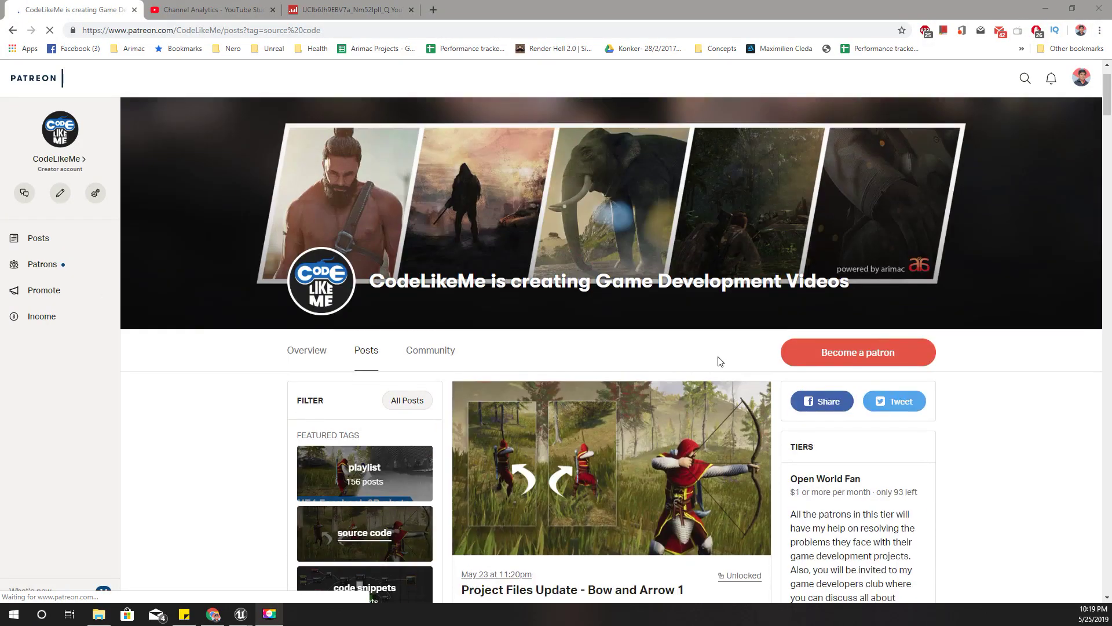
scroll(720, 362, "down", 4)
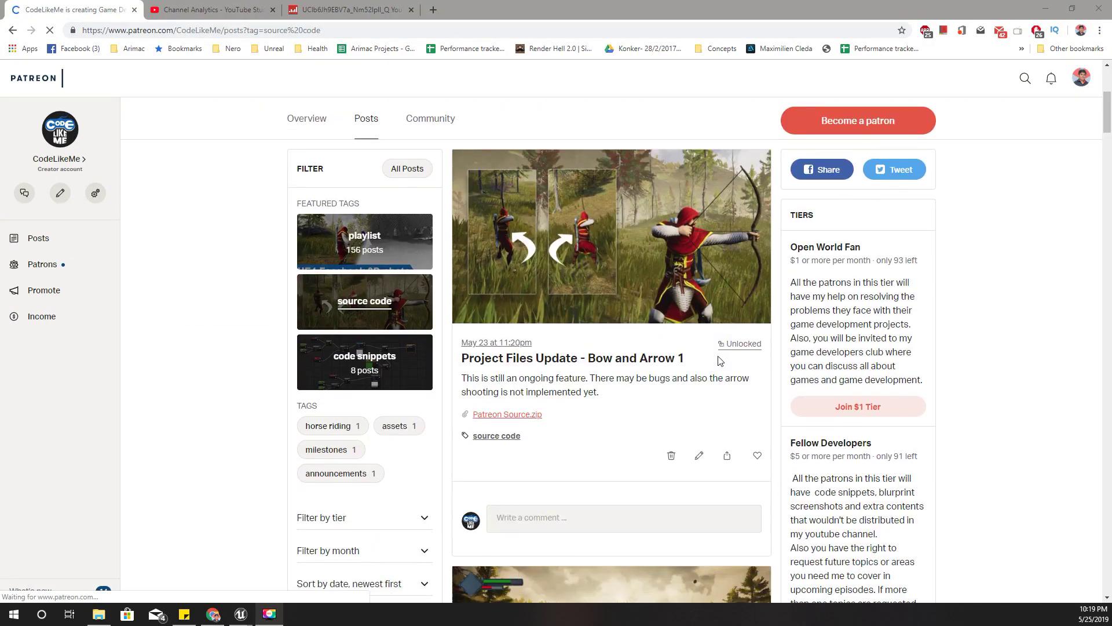
scroll(713, 357, "down", 2)
scroll(702, 355, "up", 6)
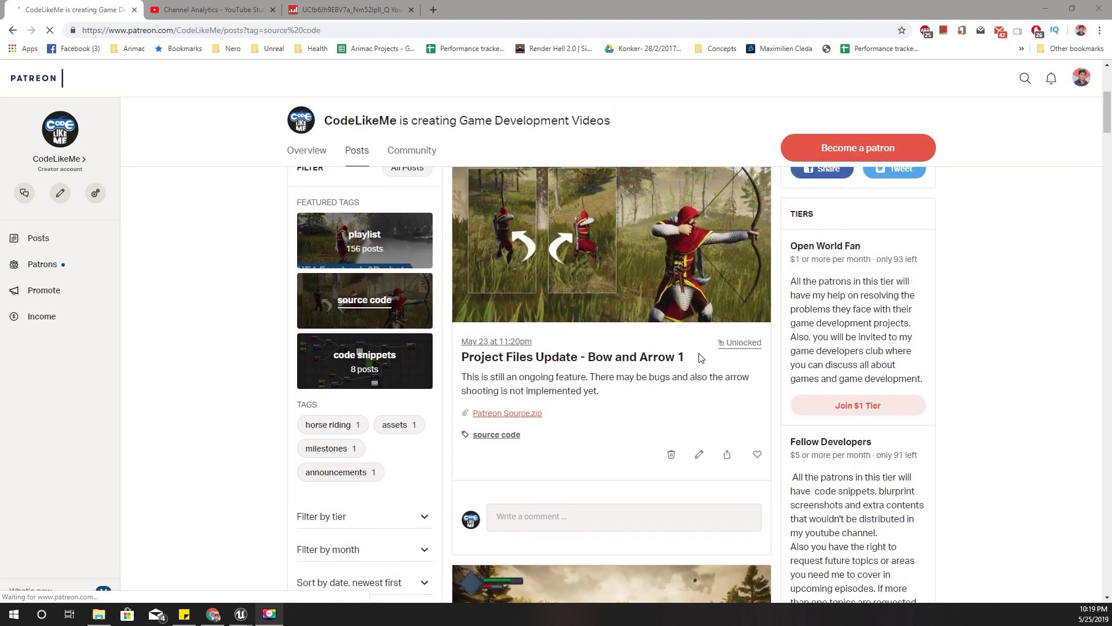
scroll(696, 346, "down", 10)
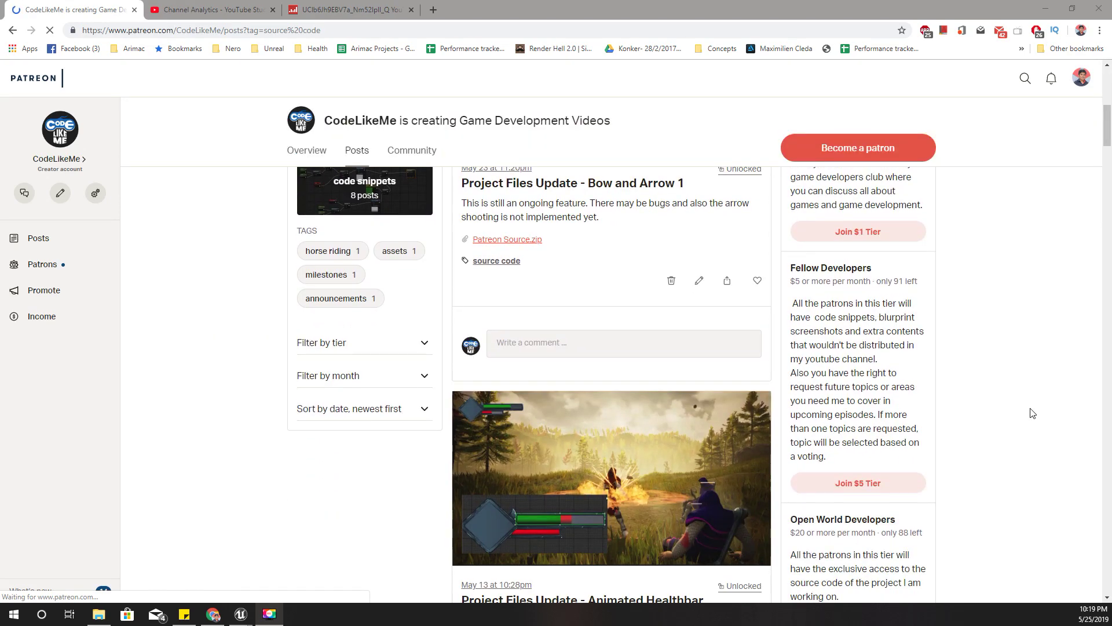
scroll(1020, 402, "up", 11)
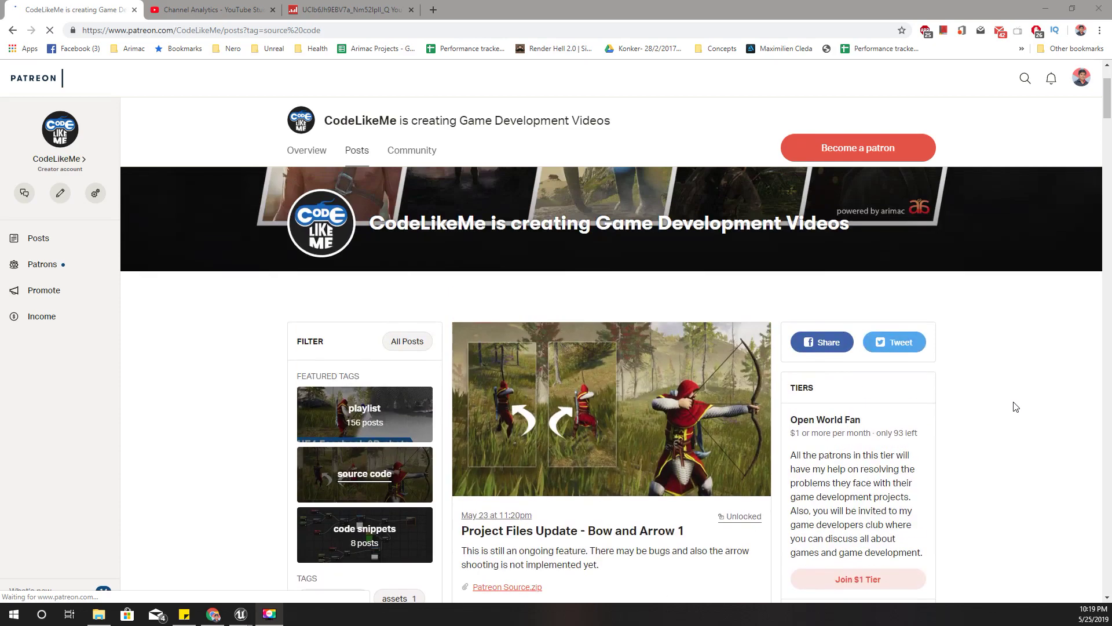
scroll(1014, 403, "down", 3)
scroll(1009, 407, "up", 4)
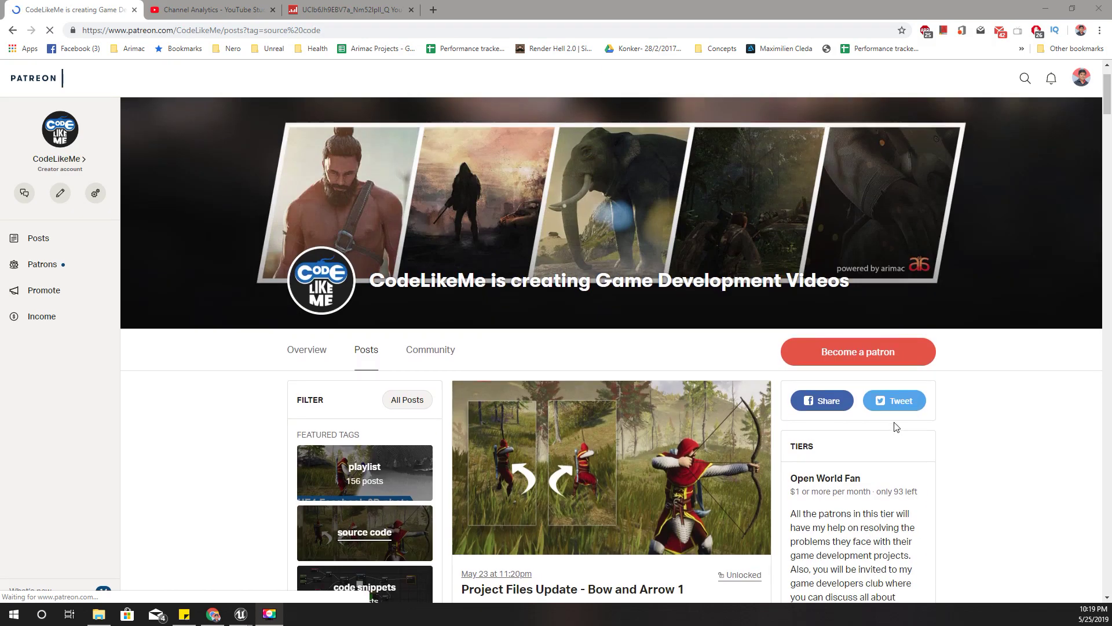
scroll(896, 425, "down", 3)
scroll(820, 330, "up", 2)
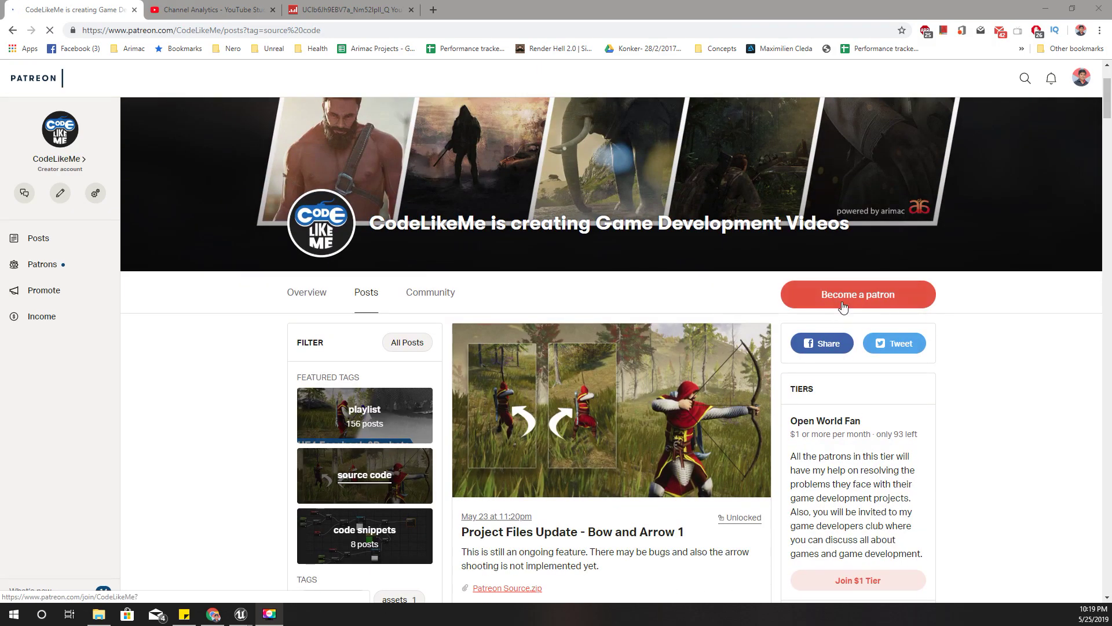